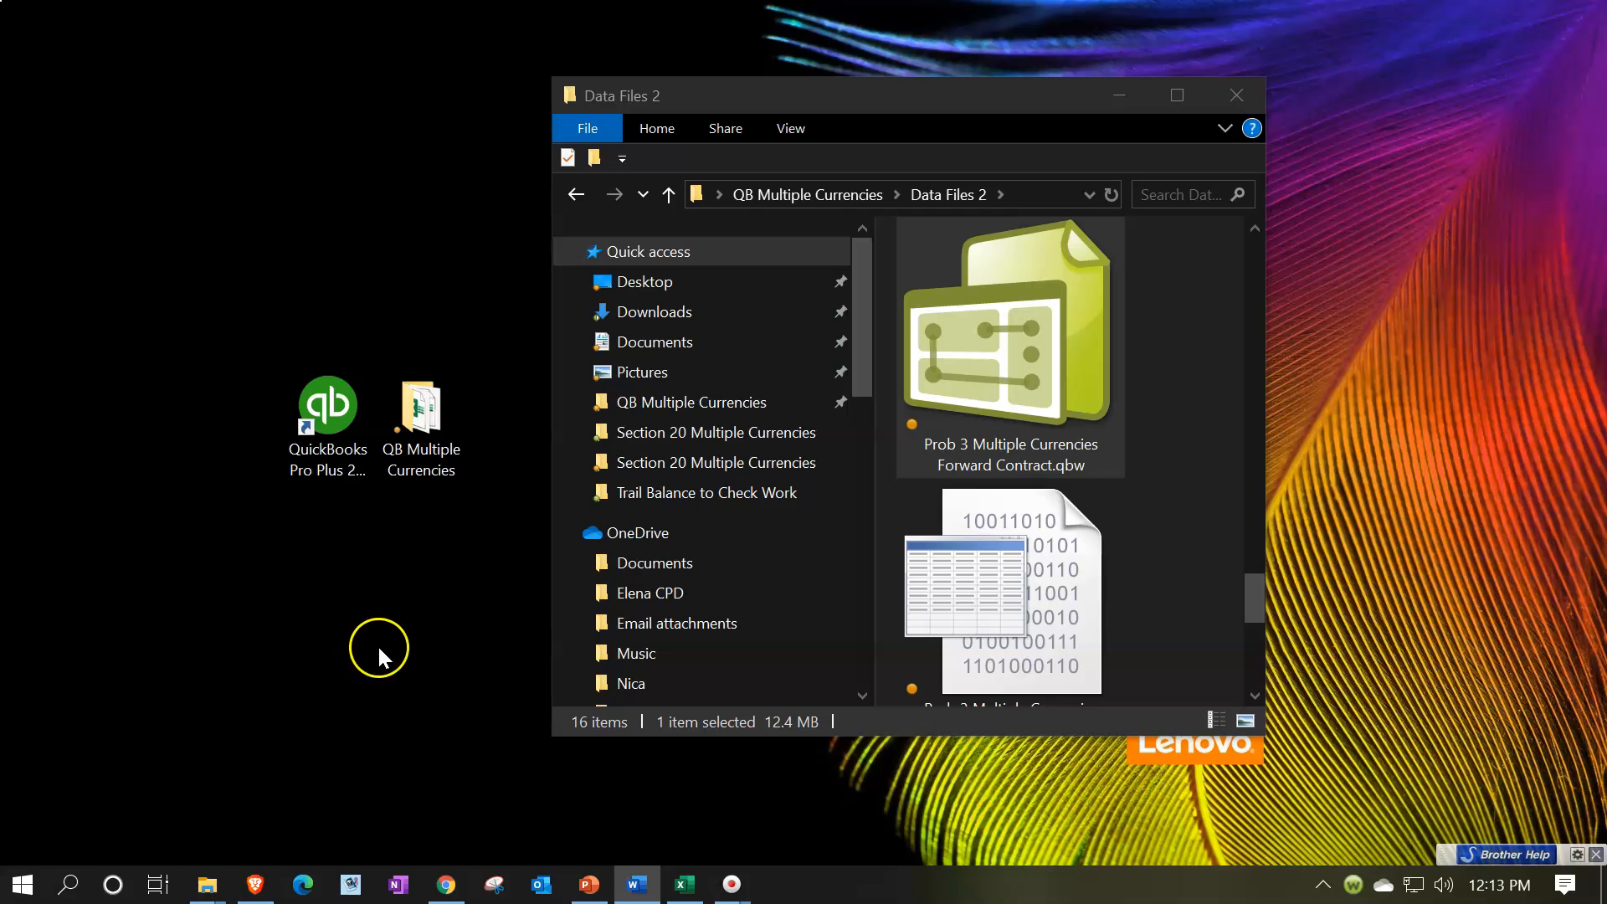
- Open the company file "Prob 3 Multiple Currencies Forward Contract.qbw" in QuickBooks and show the open window list
click(337, 455)
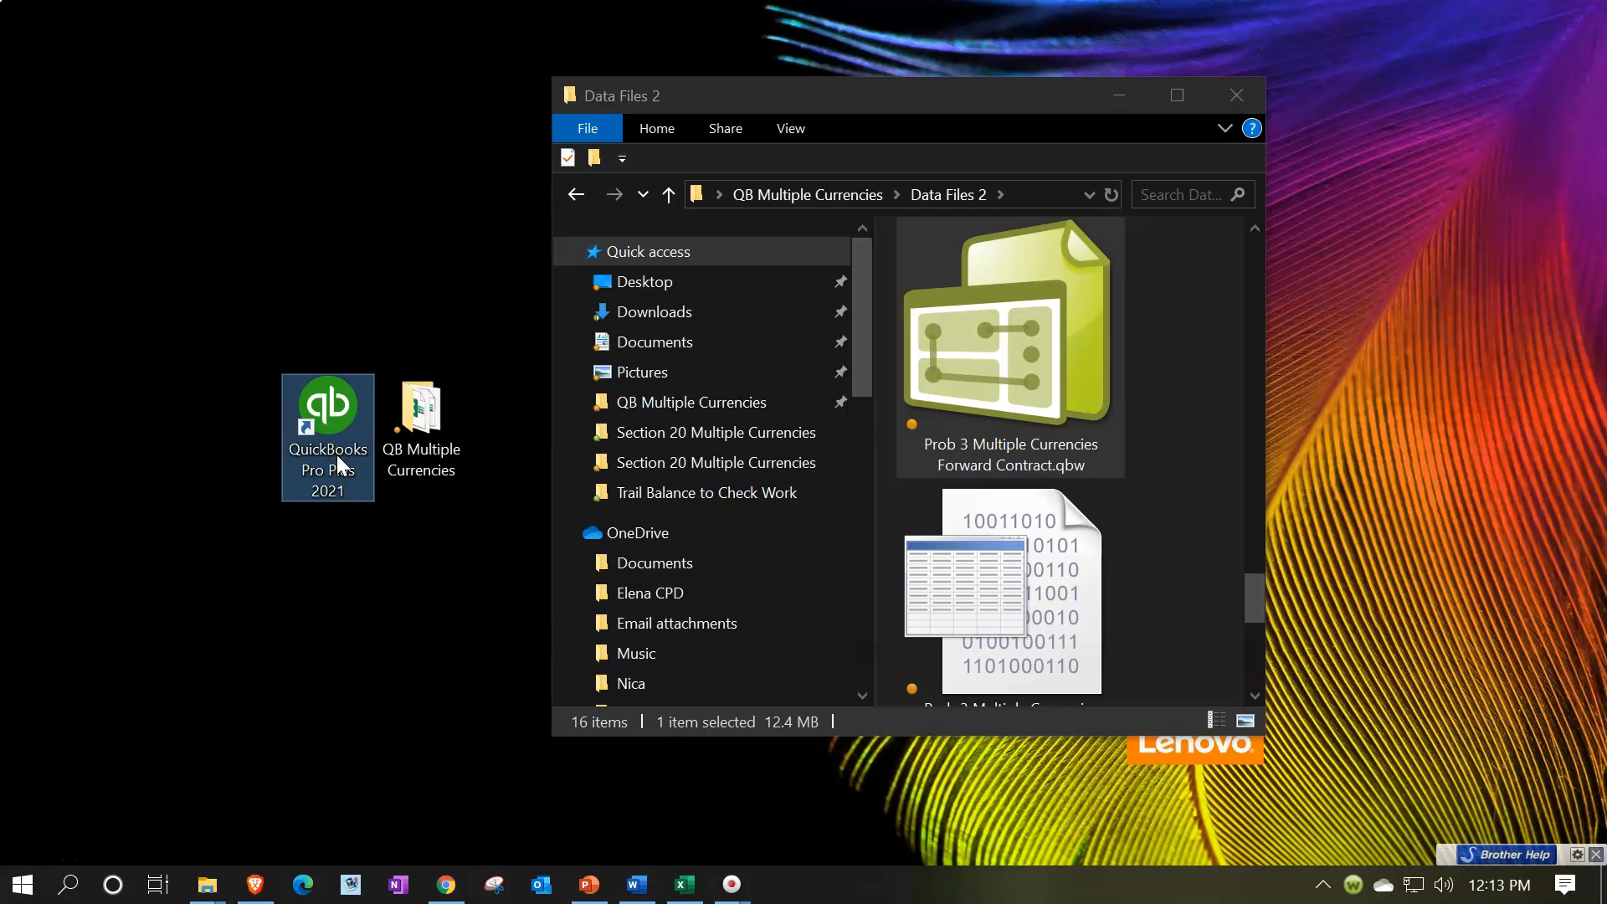
double_click(960, 365)
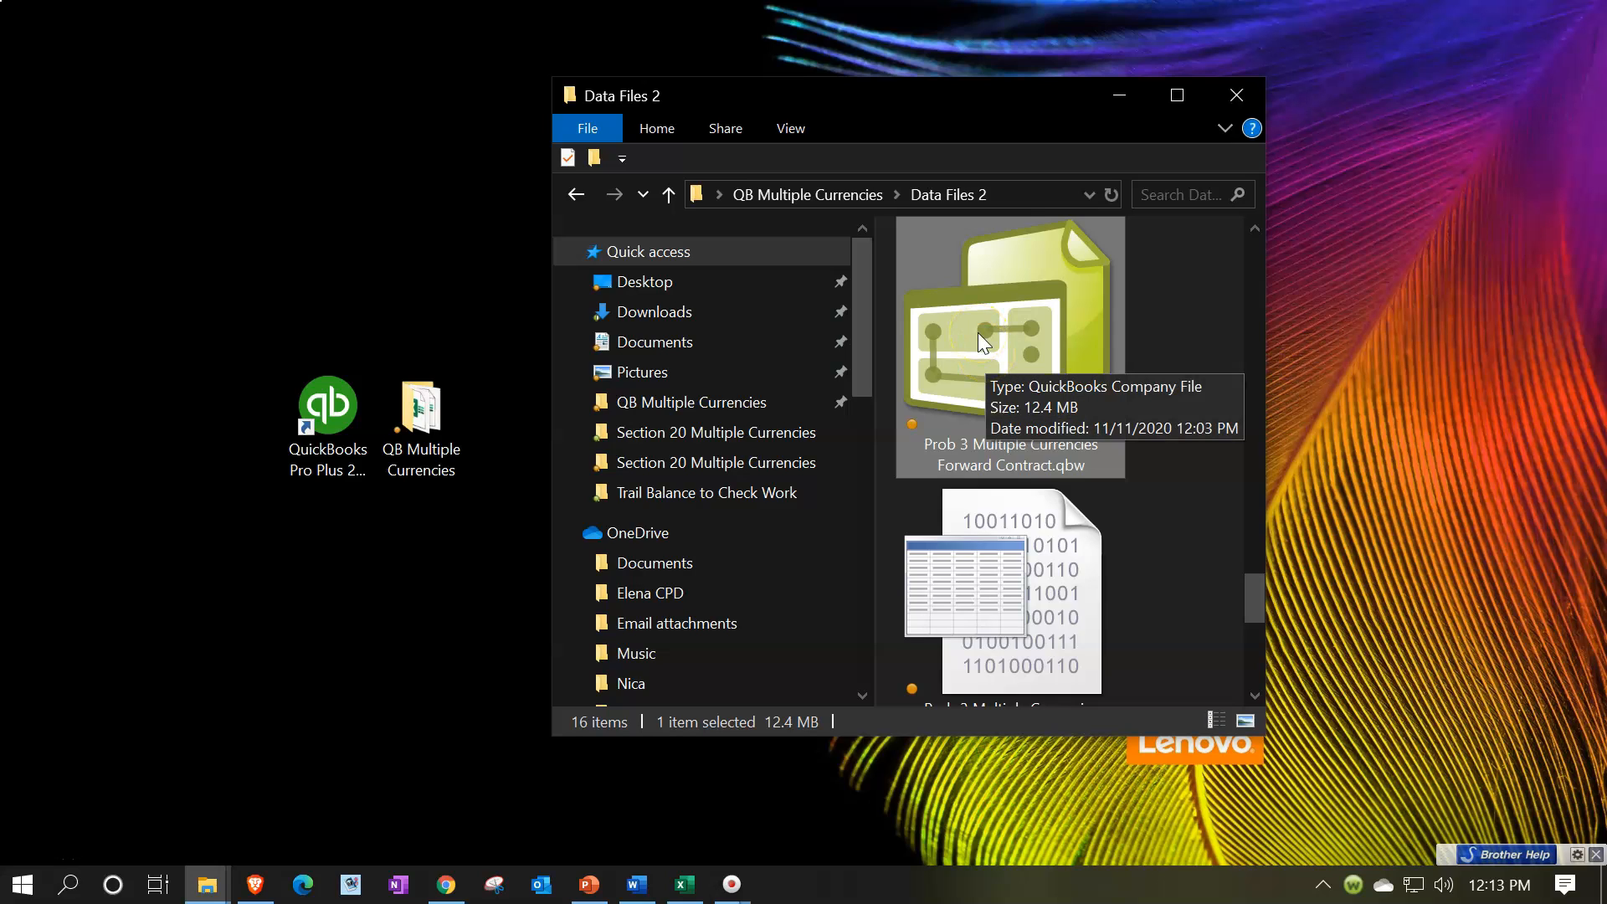
double_click(978, 333)
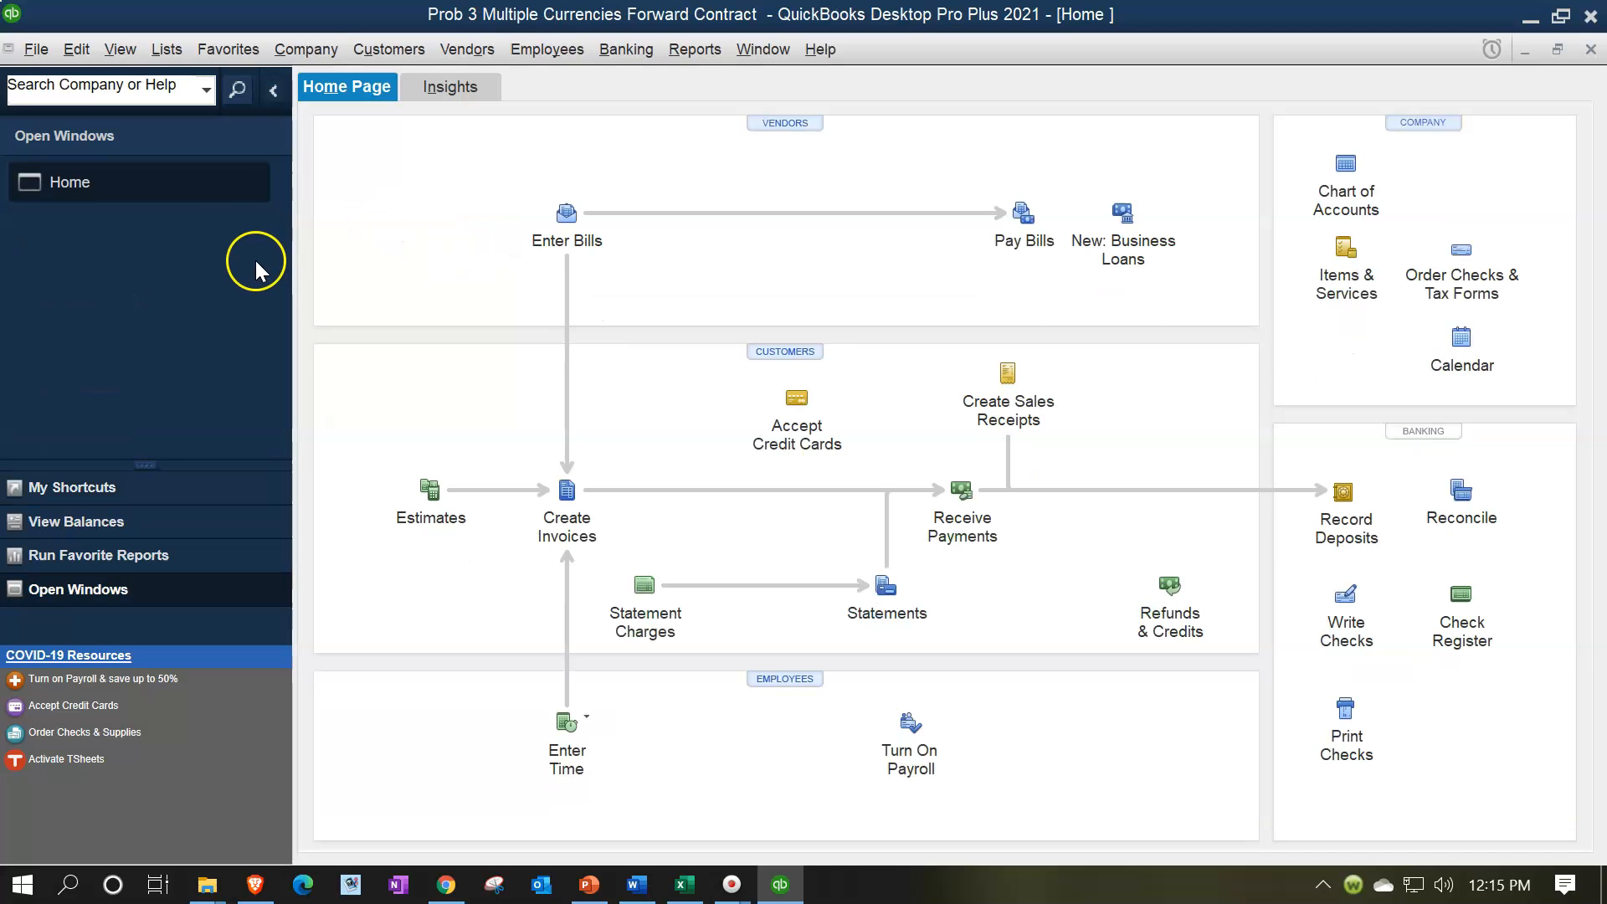
click(130, 48)
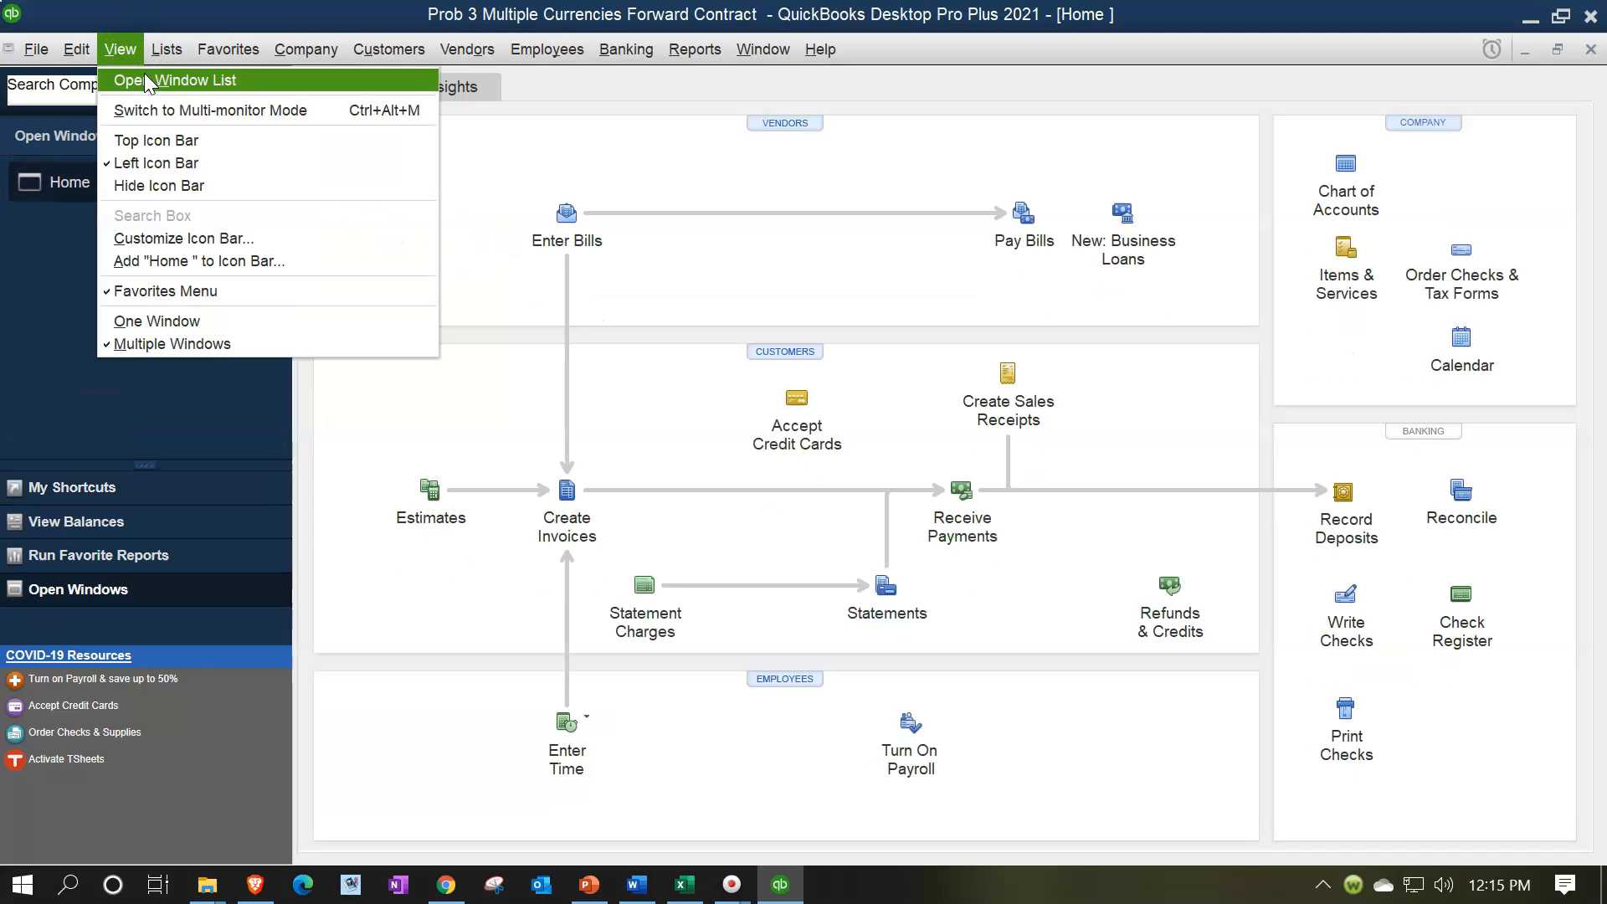
click(144, 77)
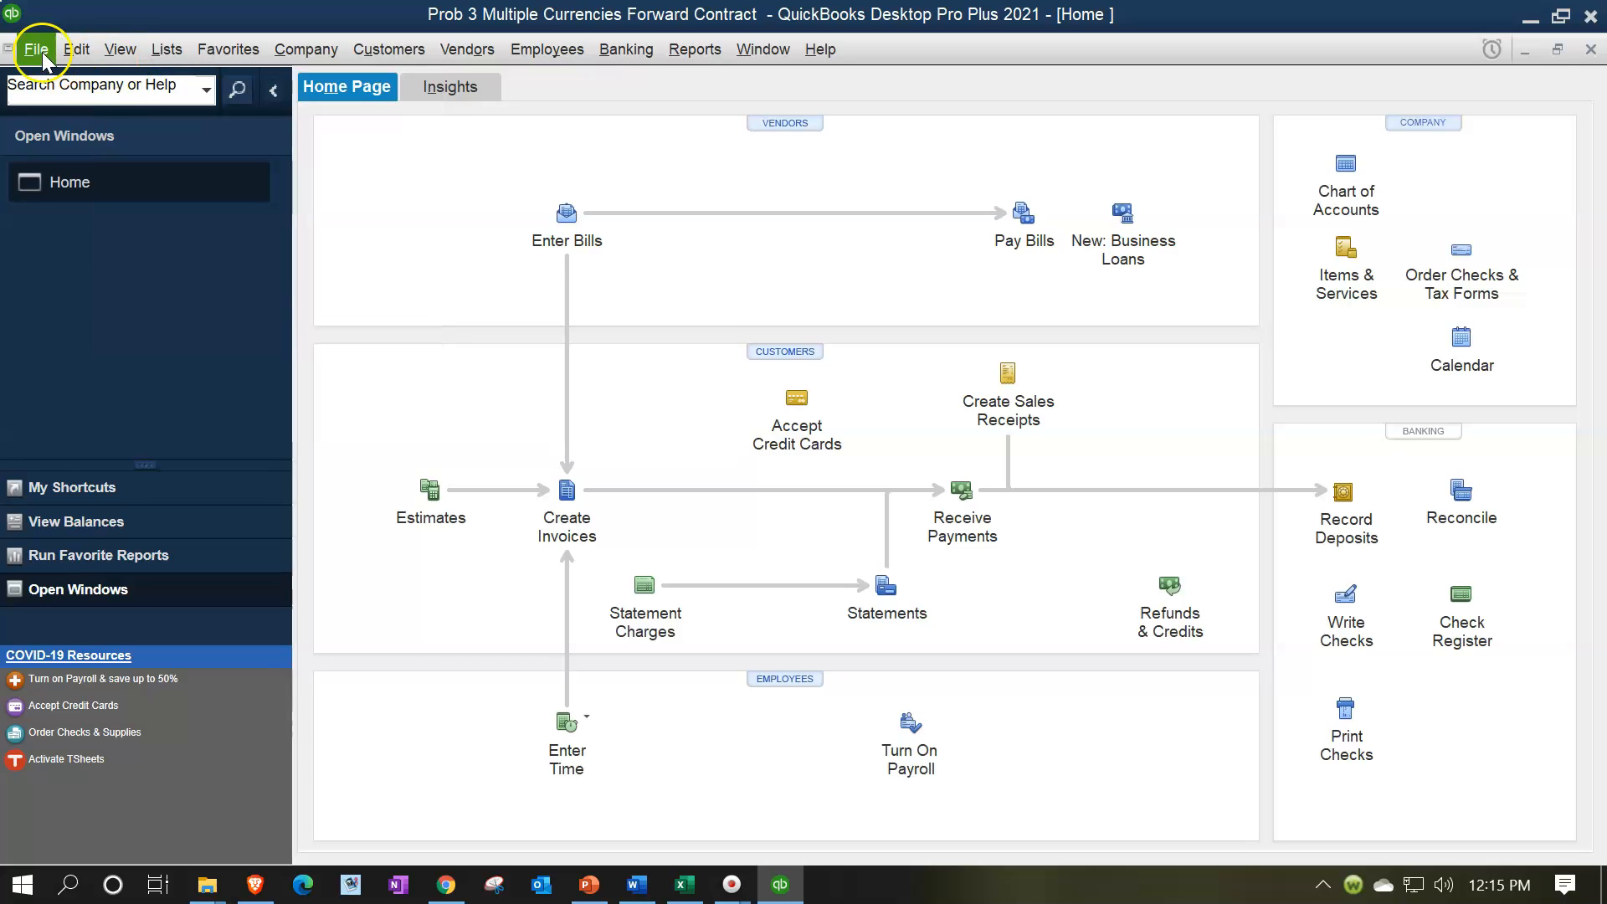
- Check the company preferences for Multiple Currencies, including the home currency, and close the preferences
click(76, 48)
click(123, 360)
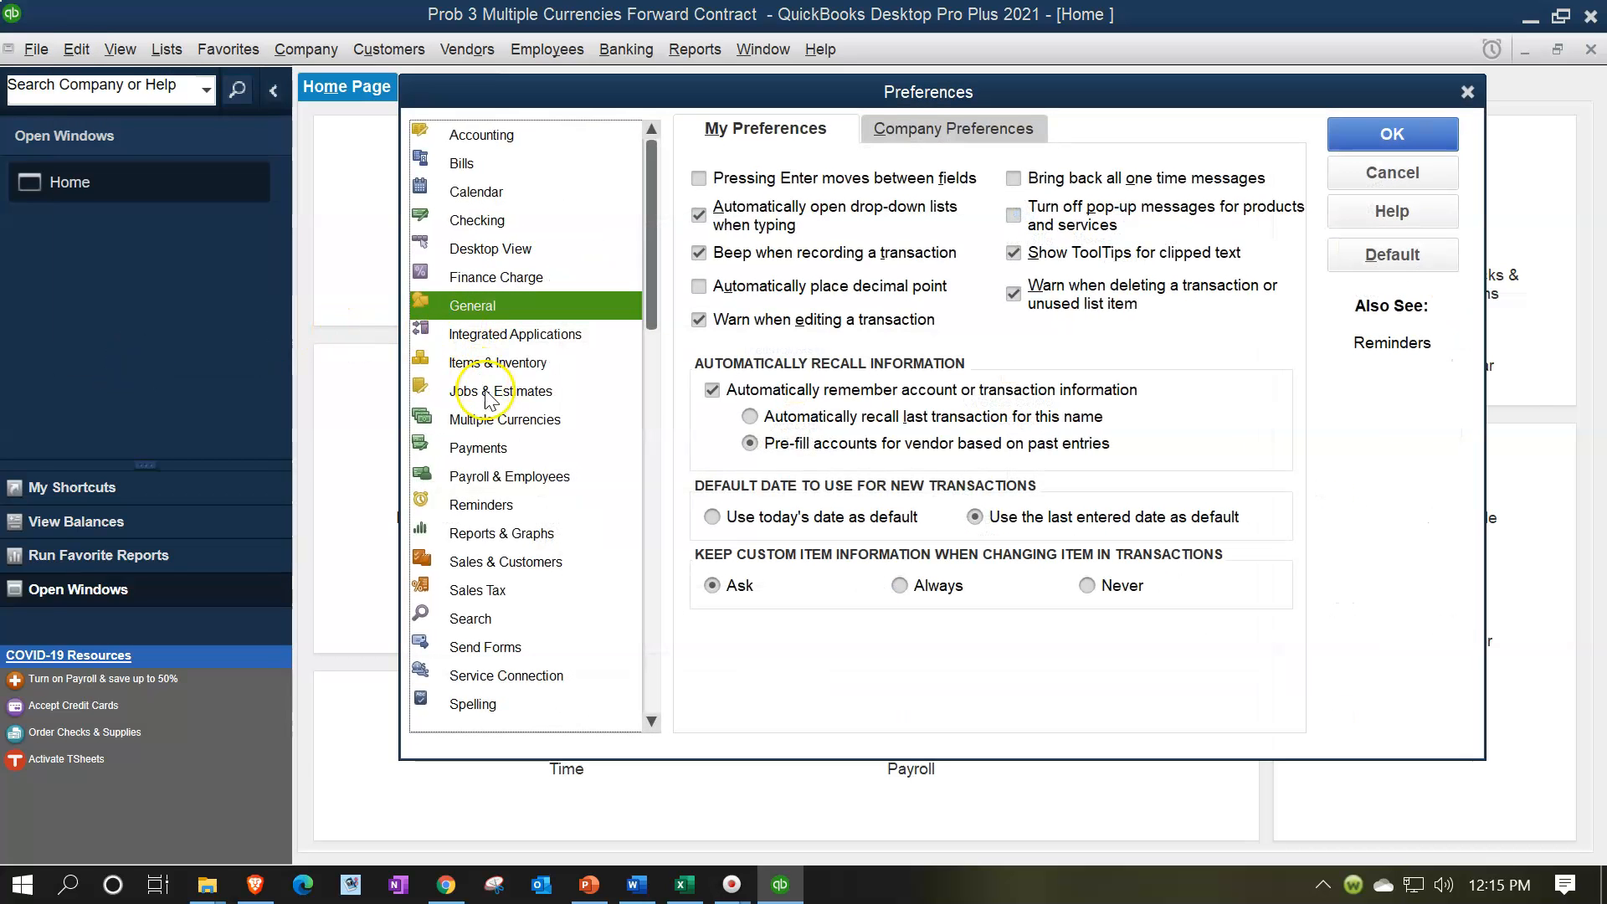
click(507, 425)
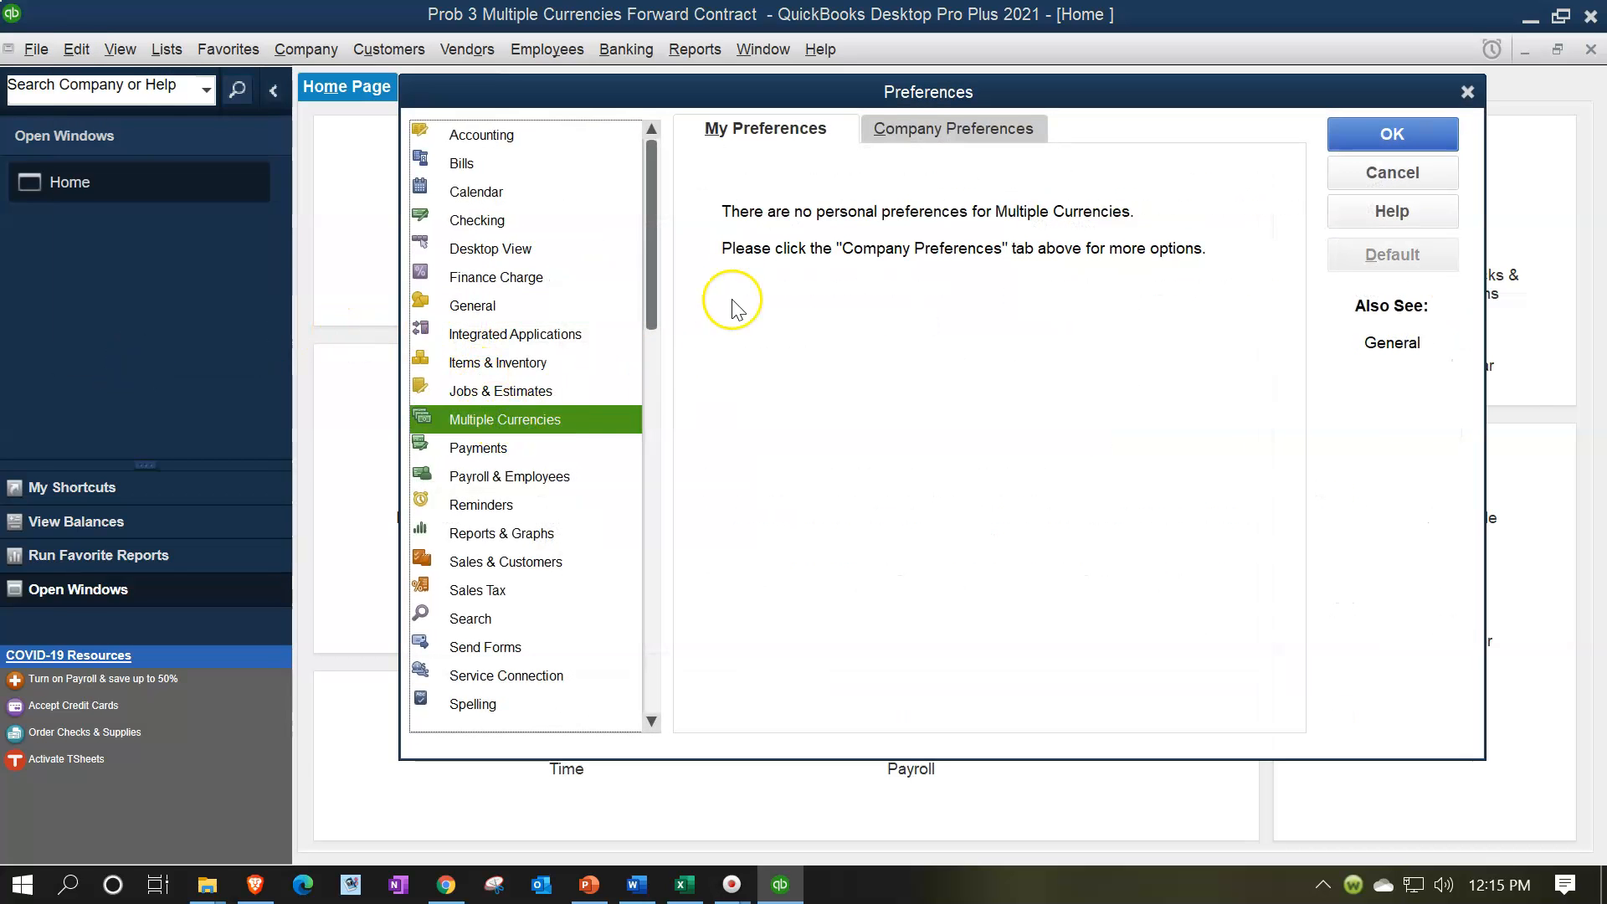
click(991, 125)
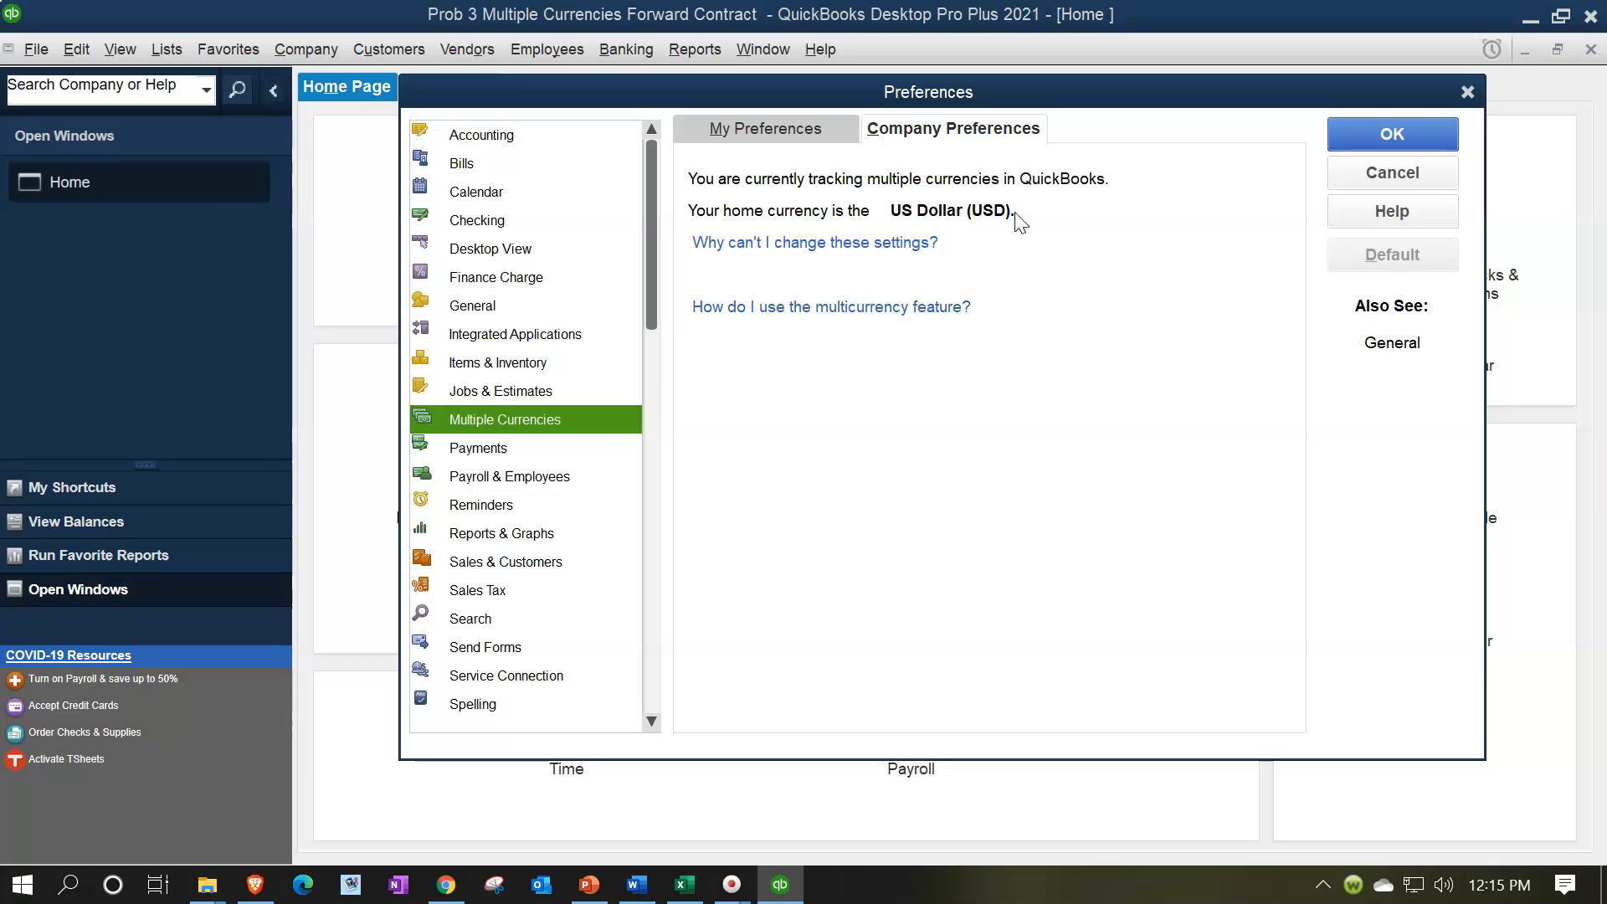
click(1468, 92)
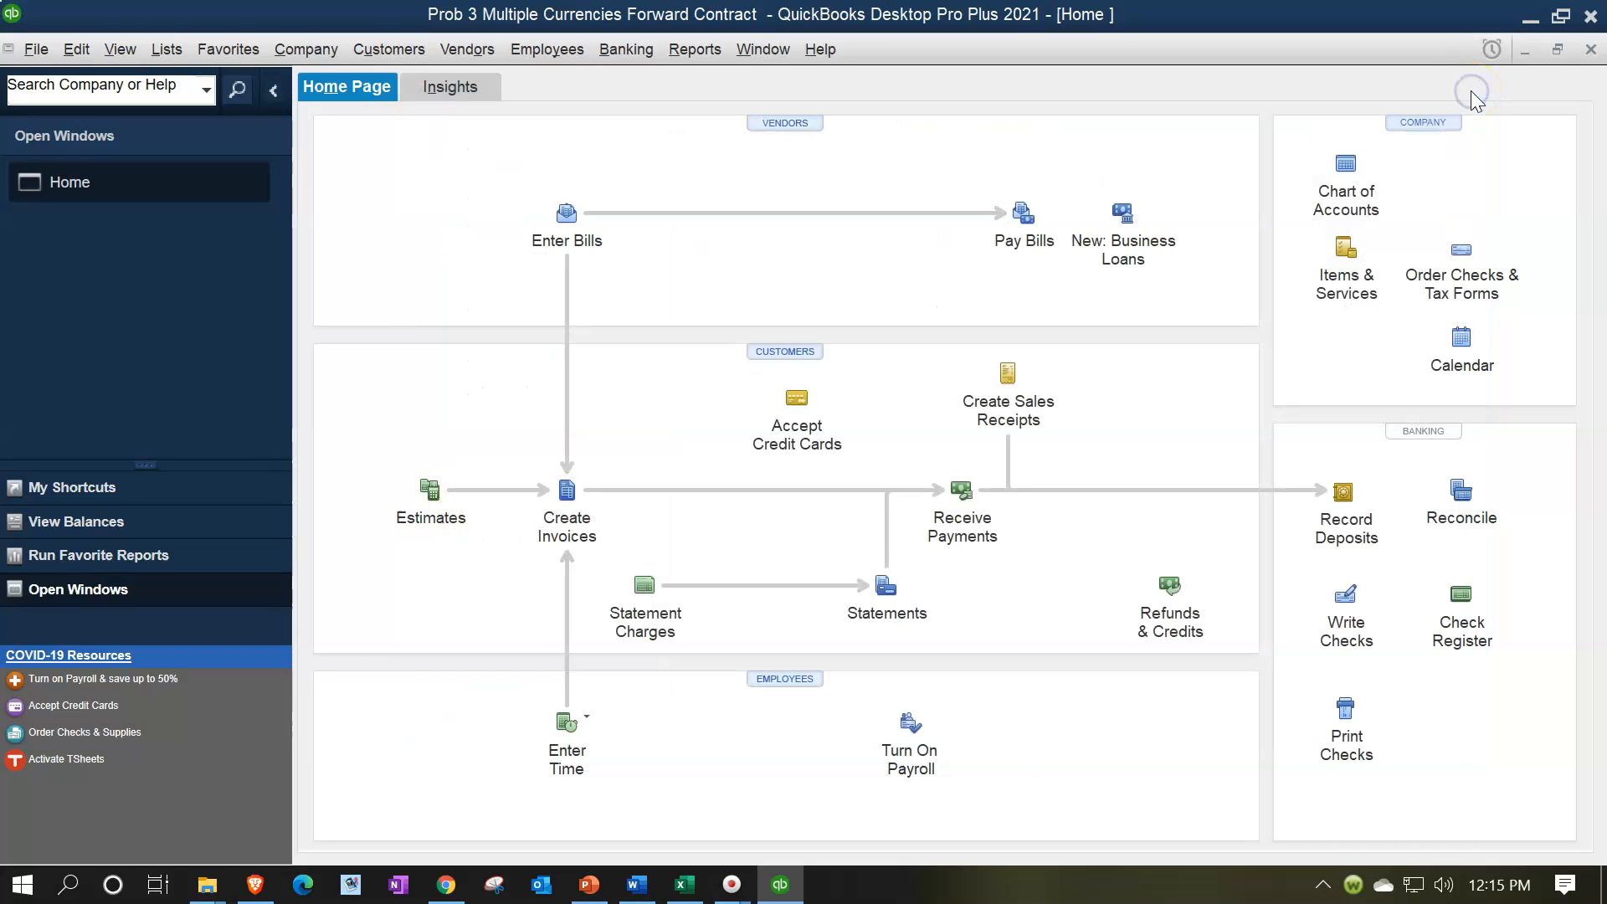
- Examine the Mexican Peso in the Currency List, temporarily including the inactive currencies
click(178, 55)
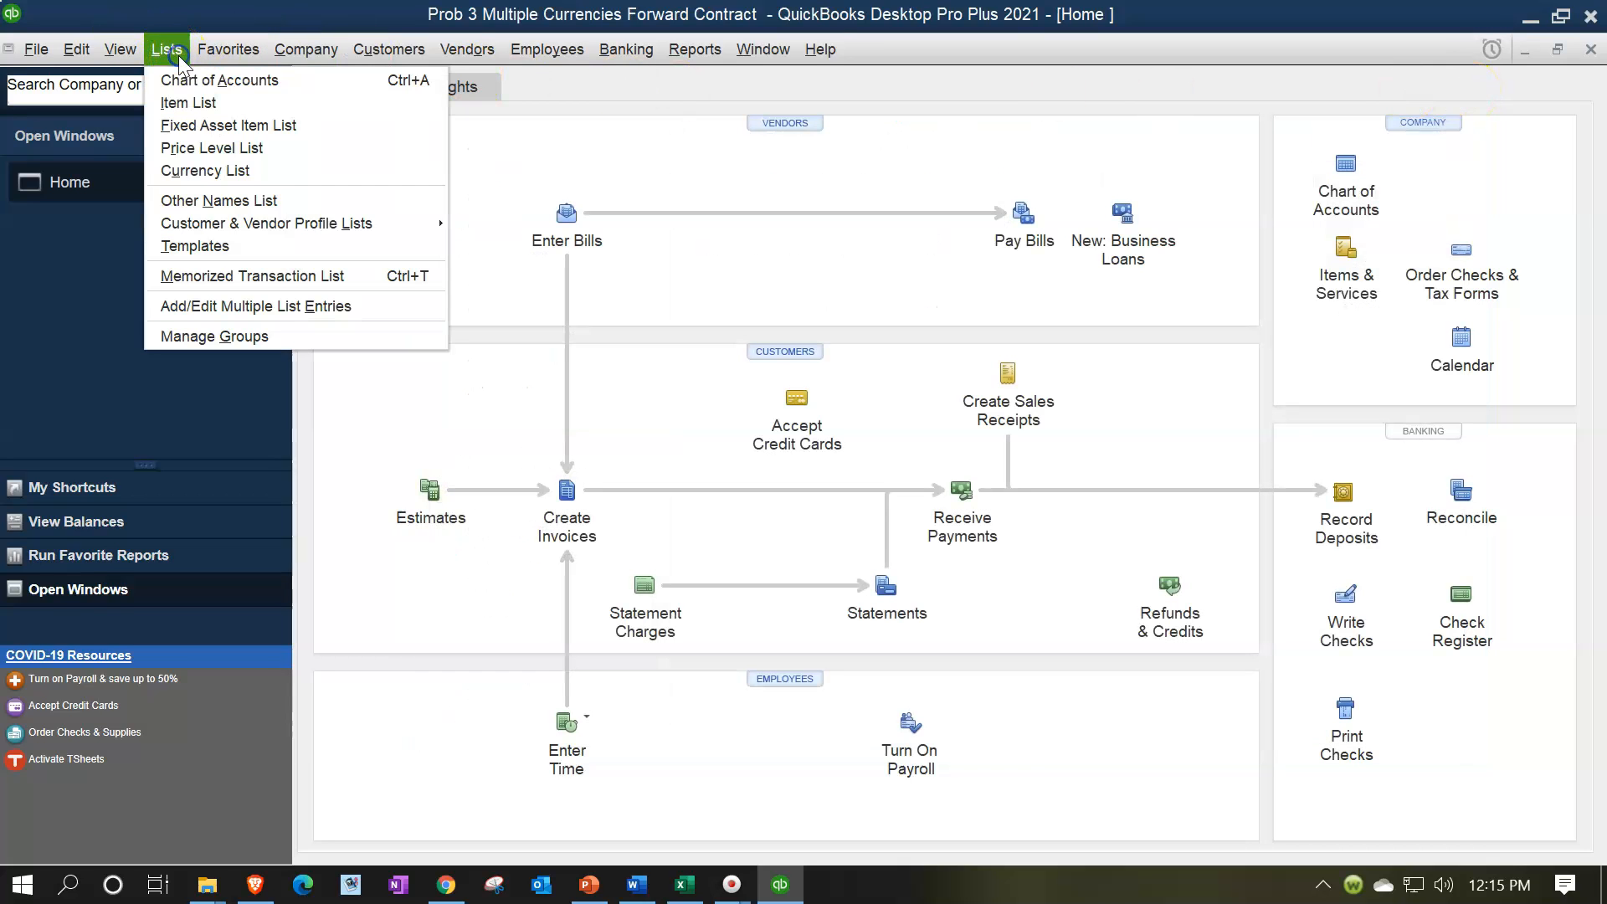
click(220, 170)
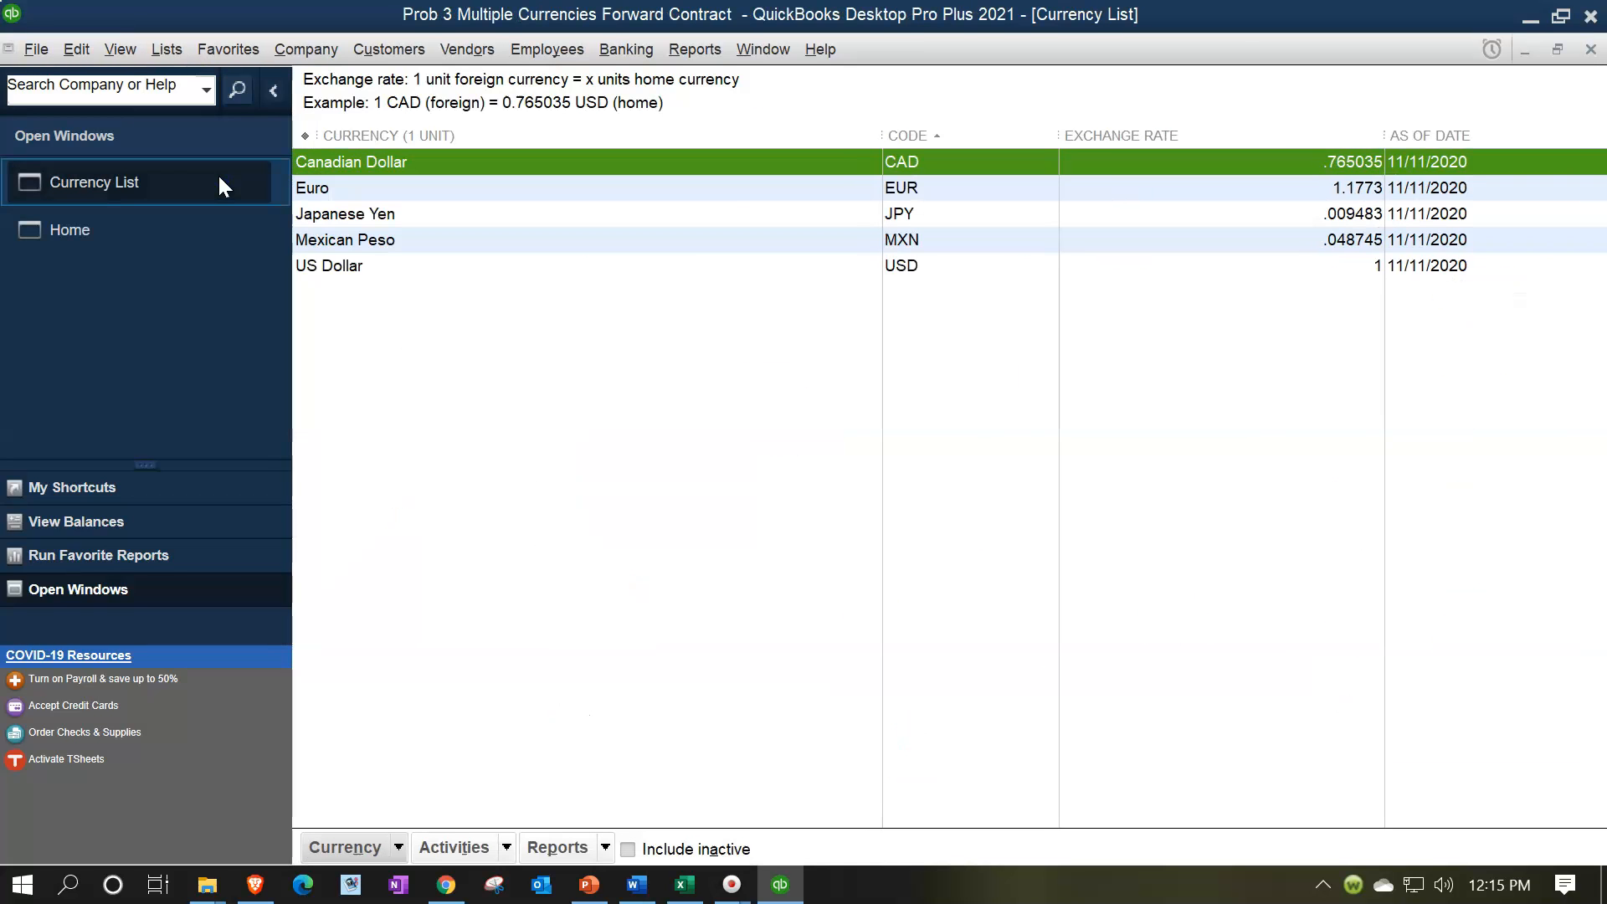
click(384, 243)
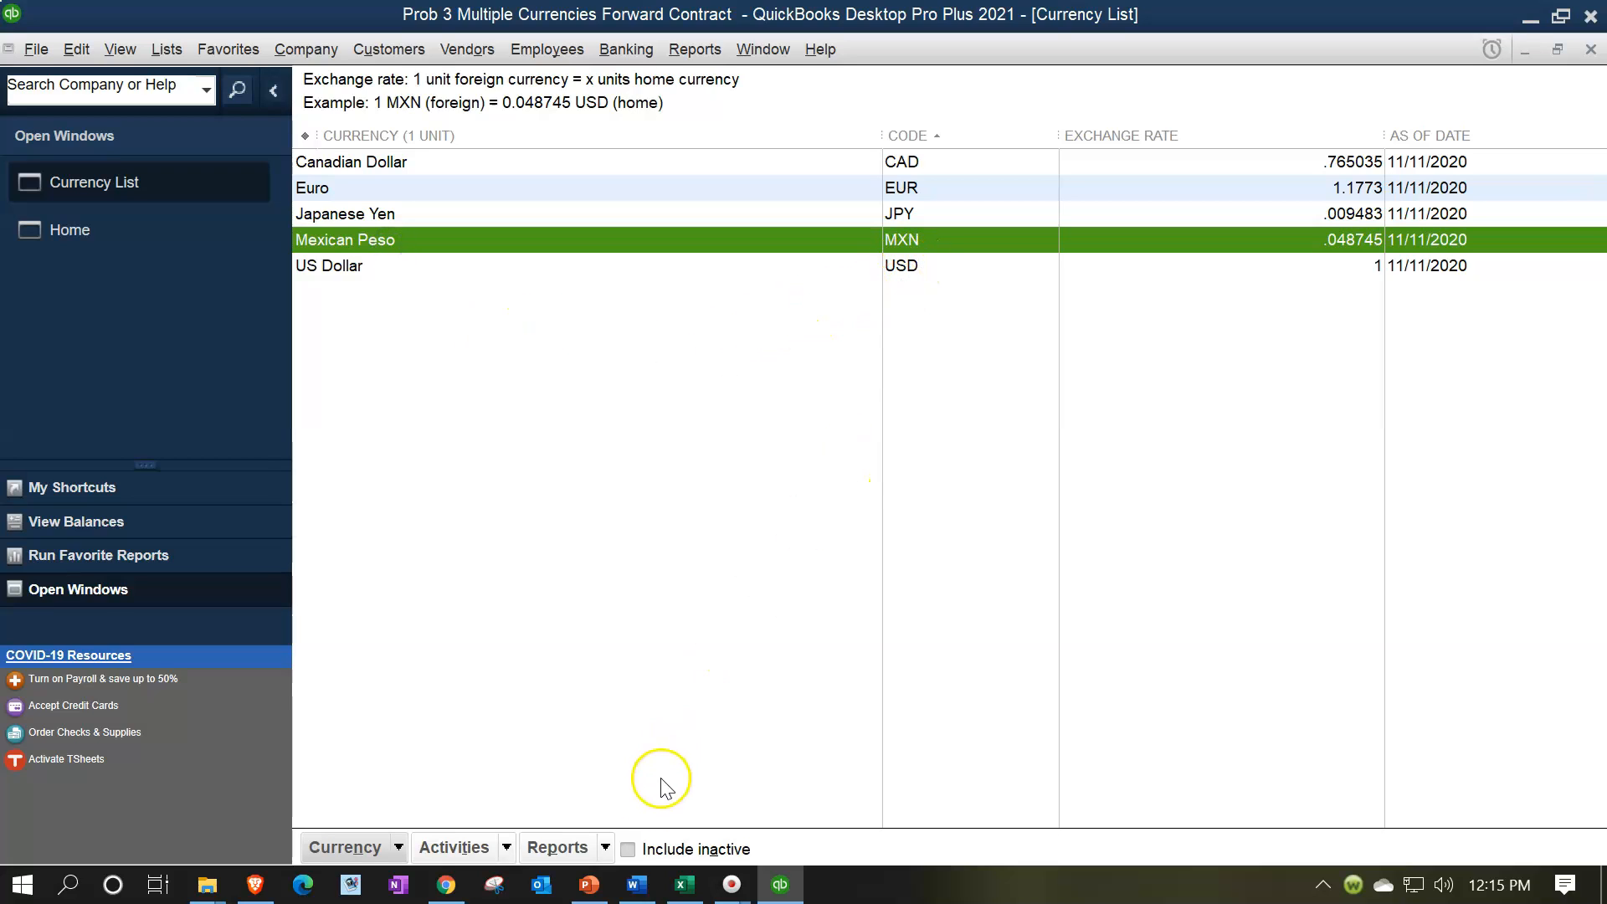
click(629, 852)
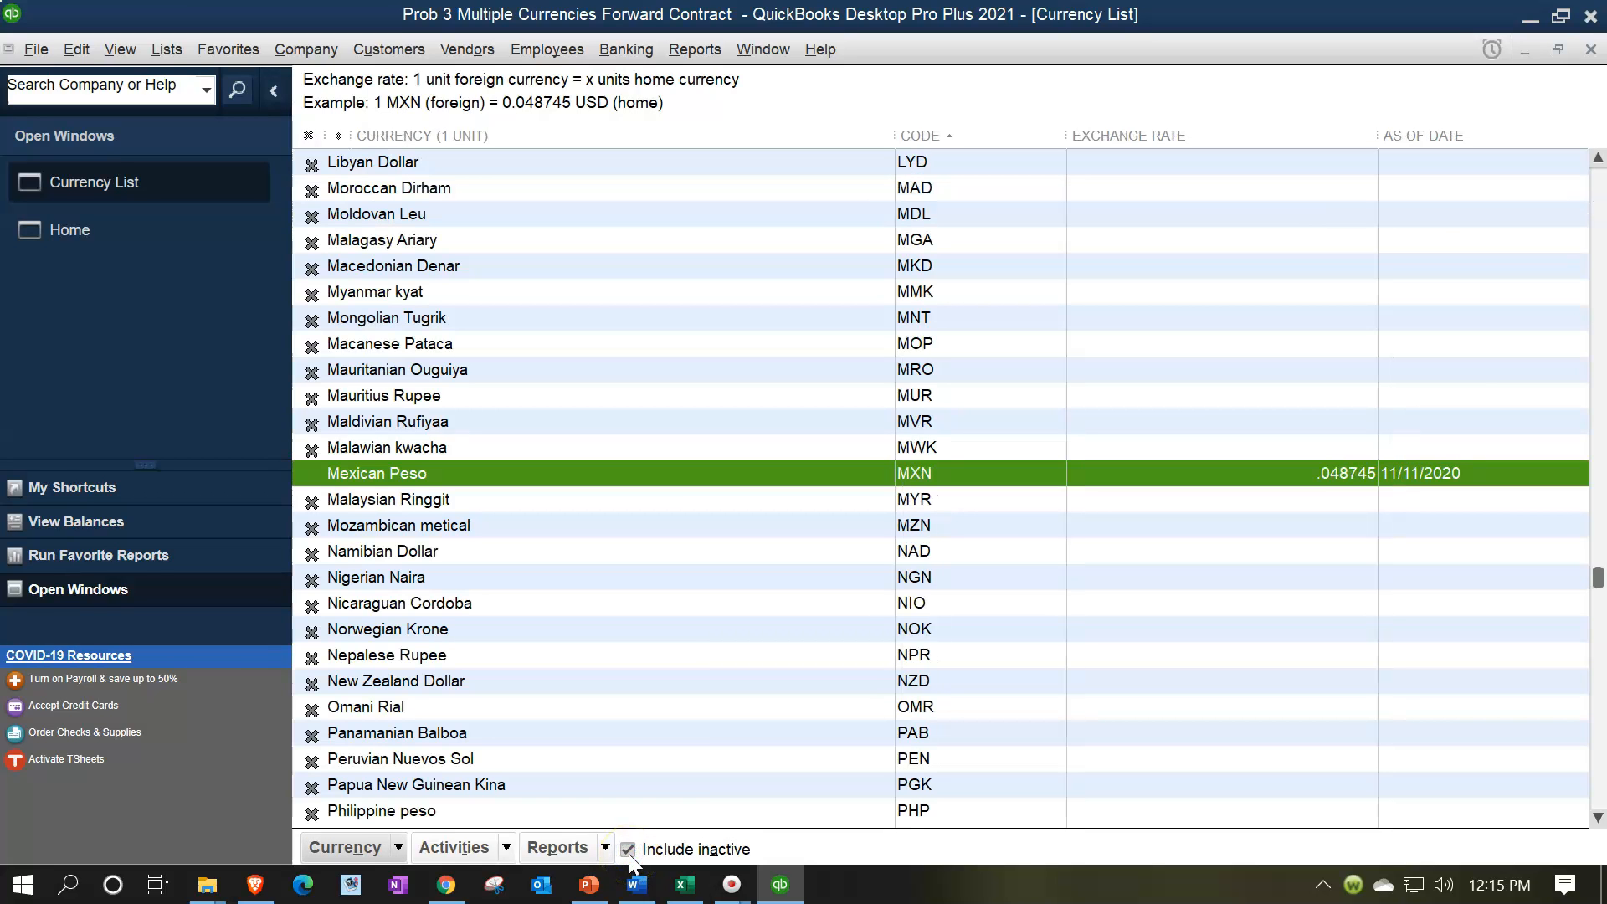
right_click(578, 474)
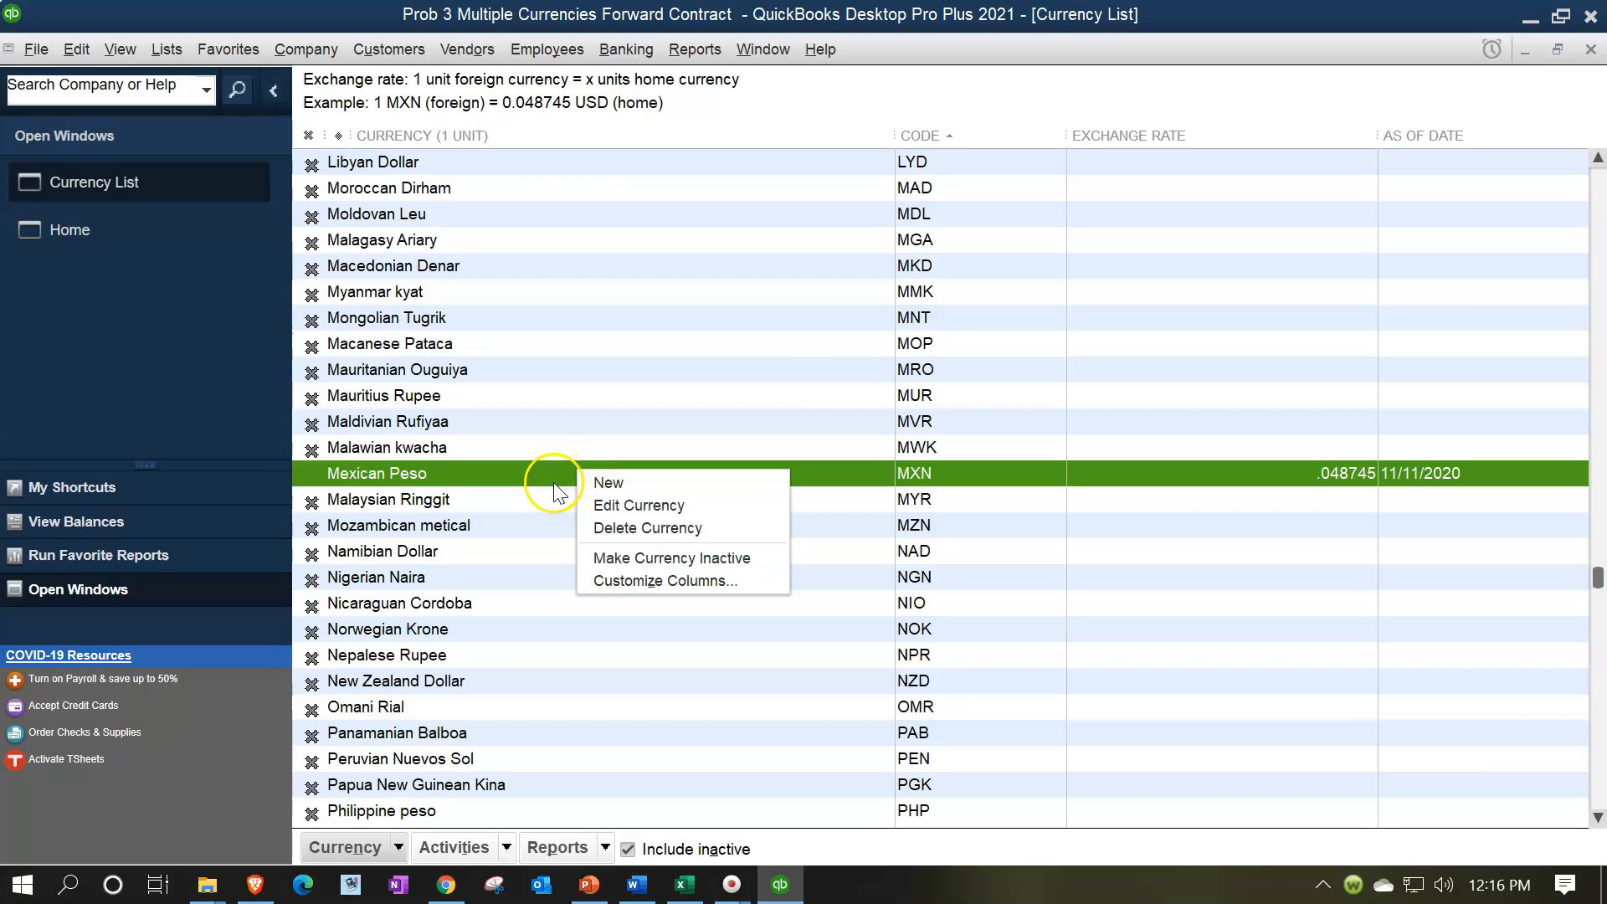
click(555, 483)
click(629, 851)
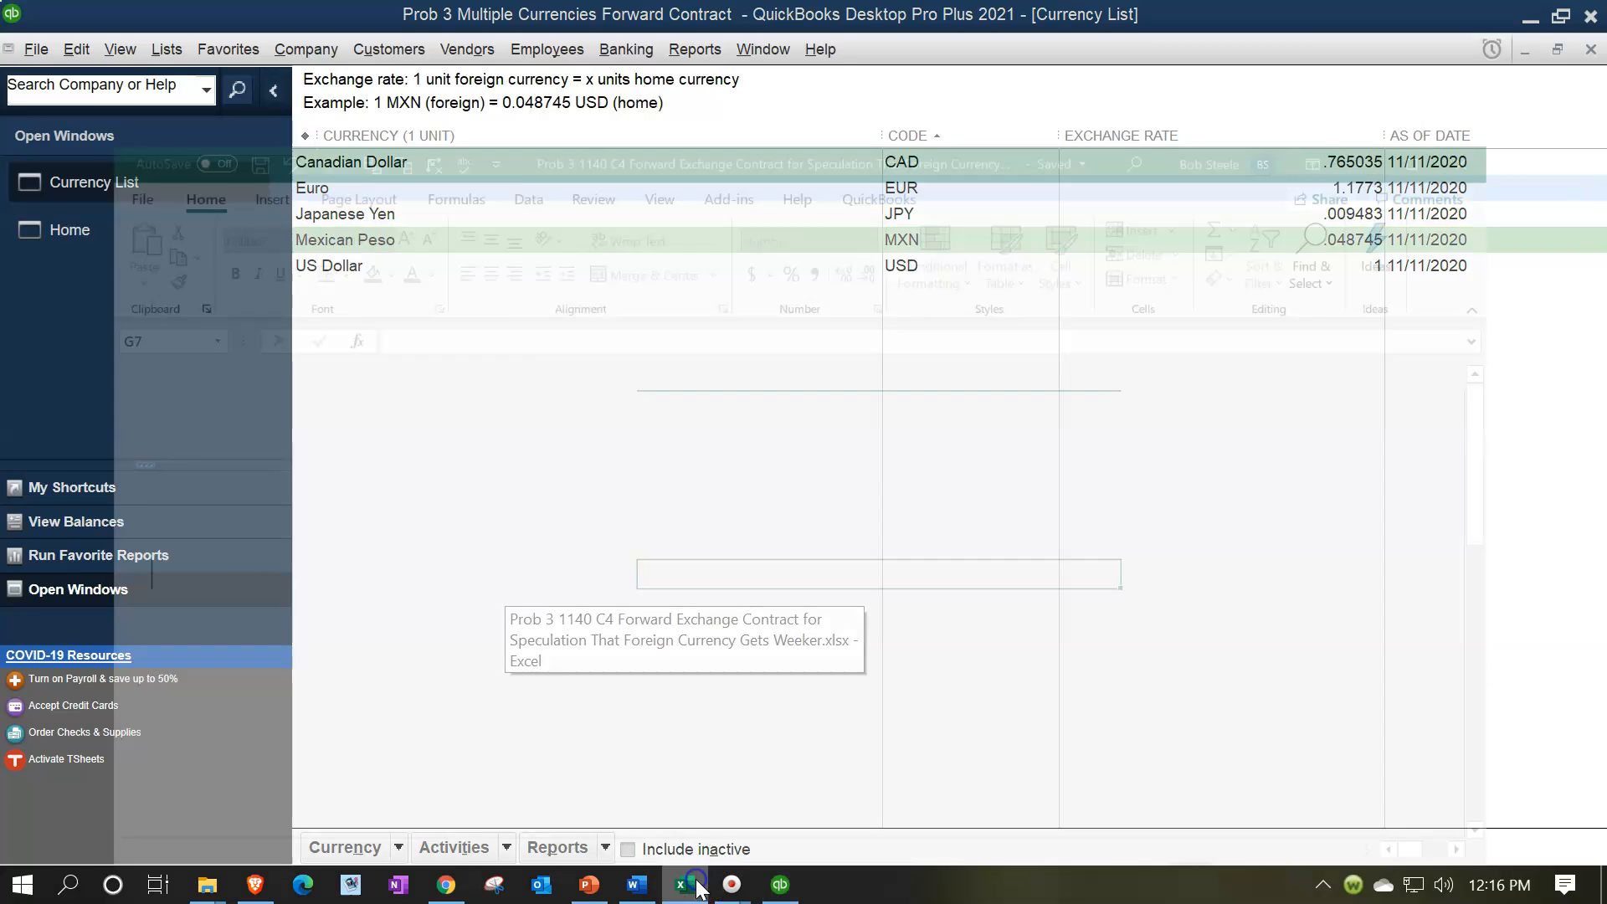
- Switch to the Prob 3 forward exchange contract workbook in Excel and bring the Practice sheet's journal area and Year 1 accounts into view
click(712, 753)
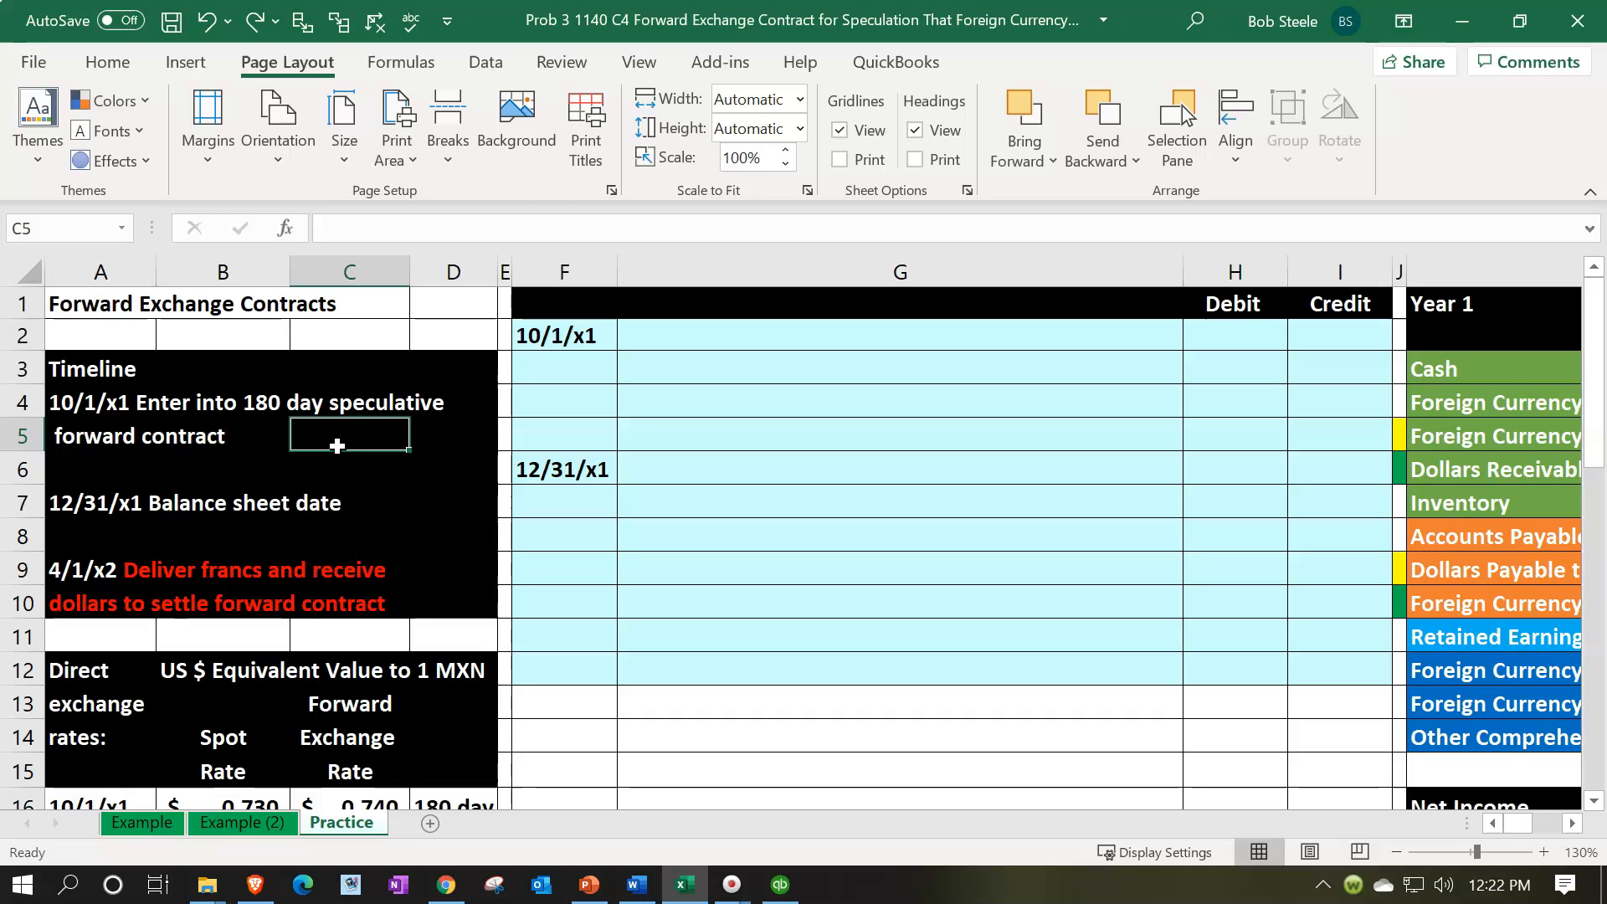
click(674, 354)
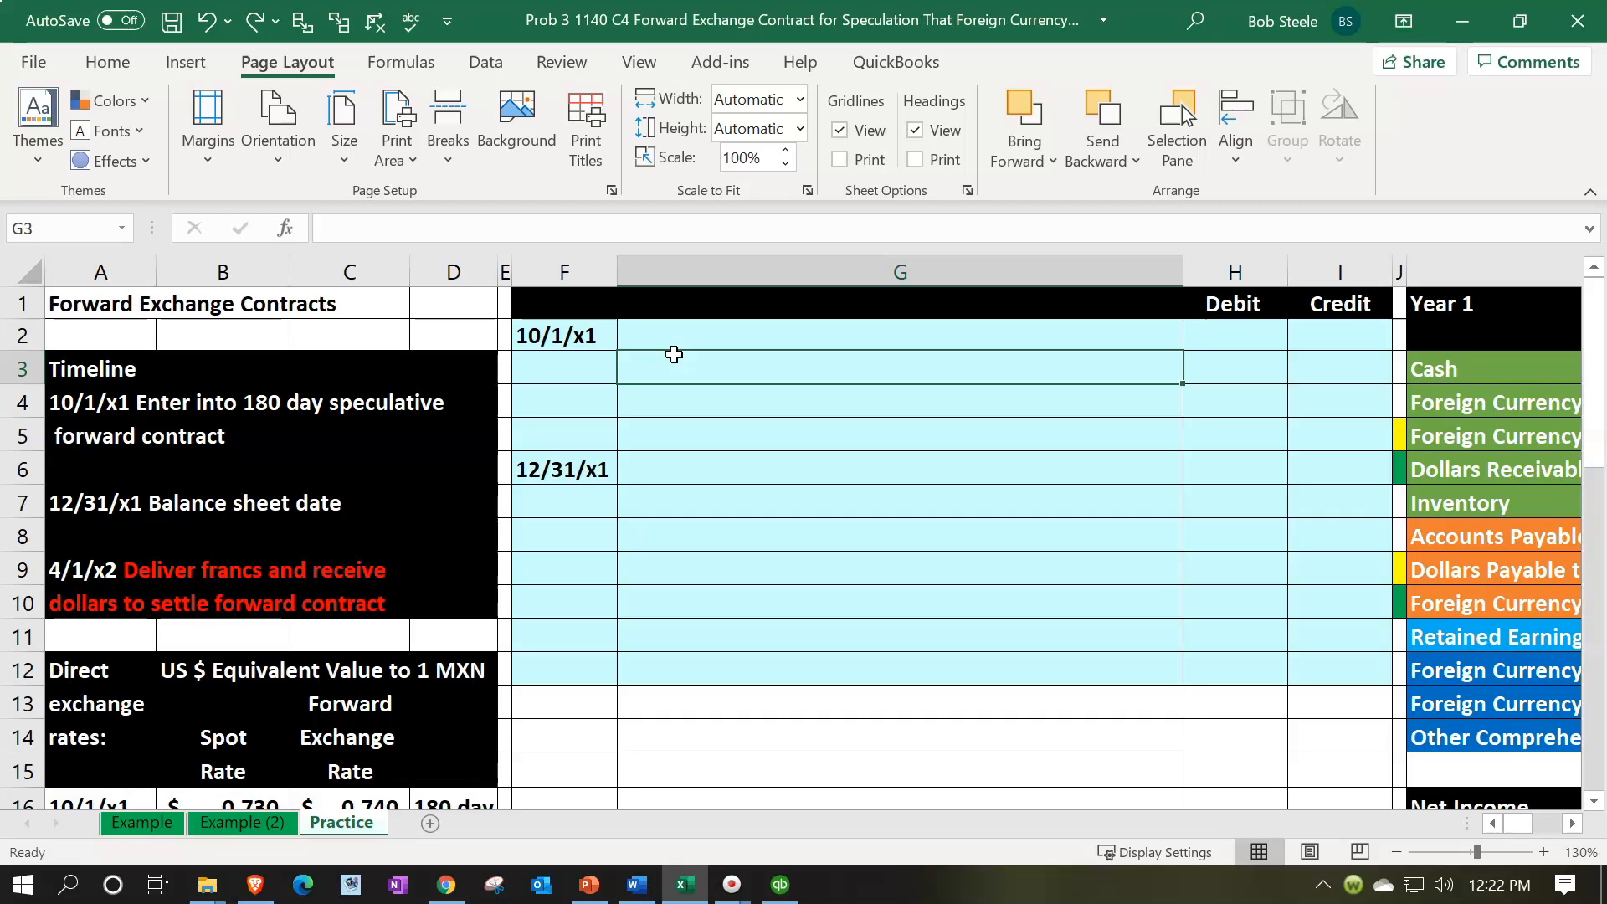
key(Right)
key(Right)
key(Right)
key(Right)
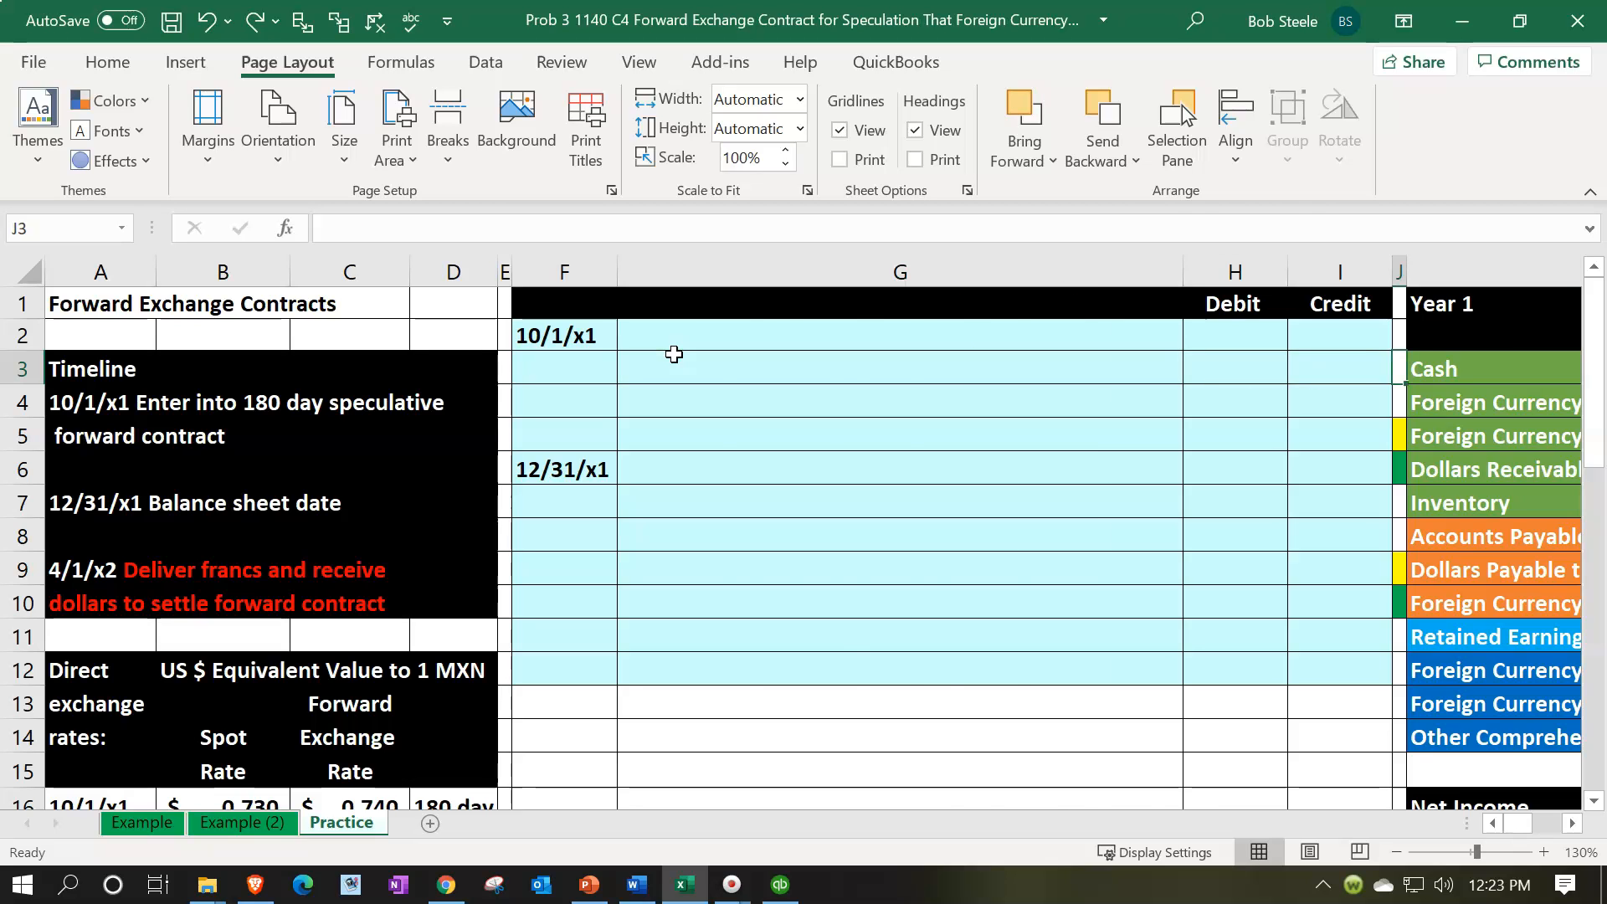
key(Left)
key(Left)
key(Left)
key(Left)
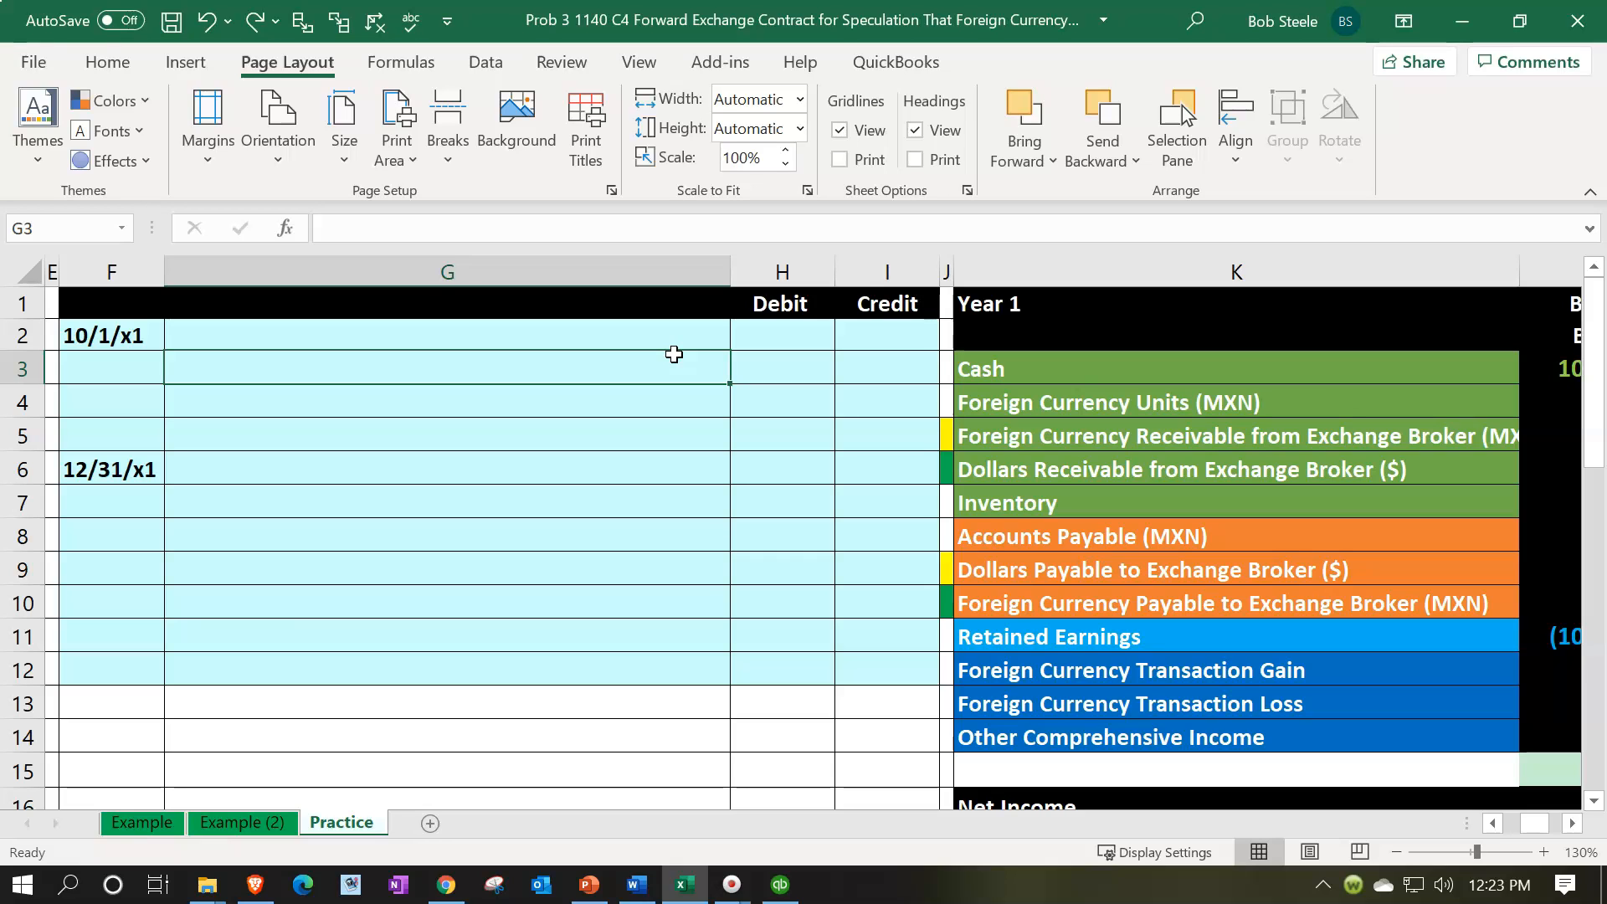
- Link G2, the first line of the 10/1/x1 journal entry, to the Dollars Receivable from Exchange Broker ($) account in K6
click(412, 330)
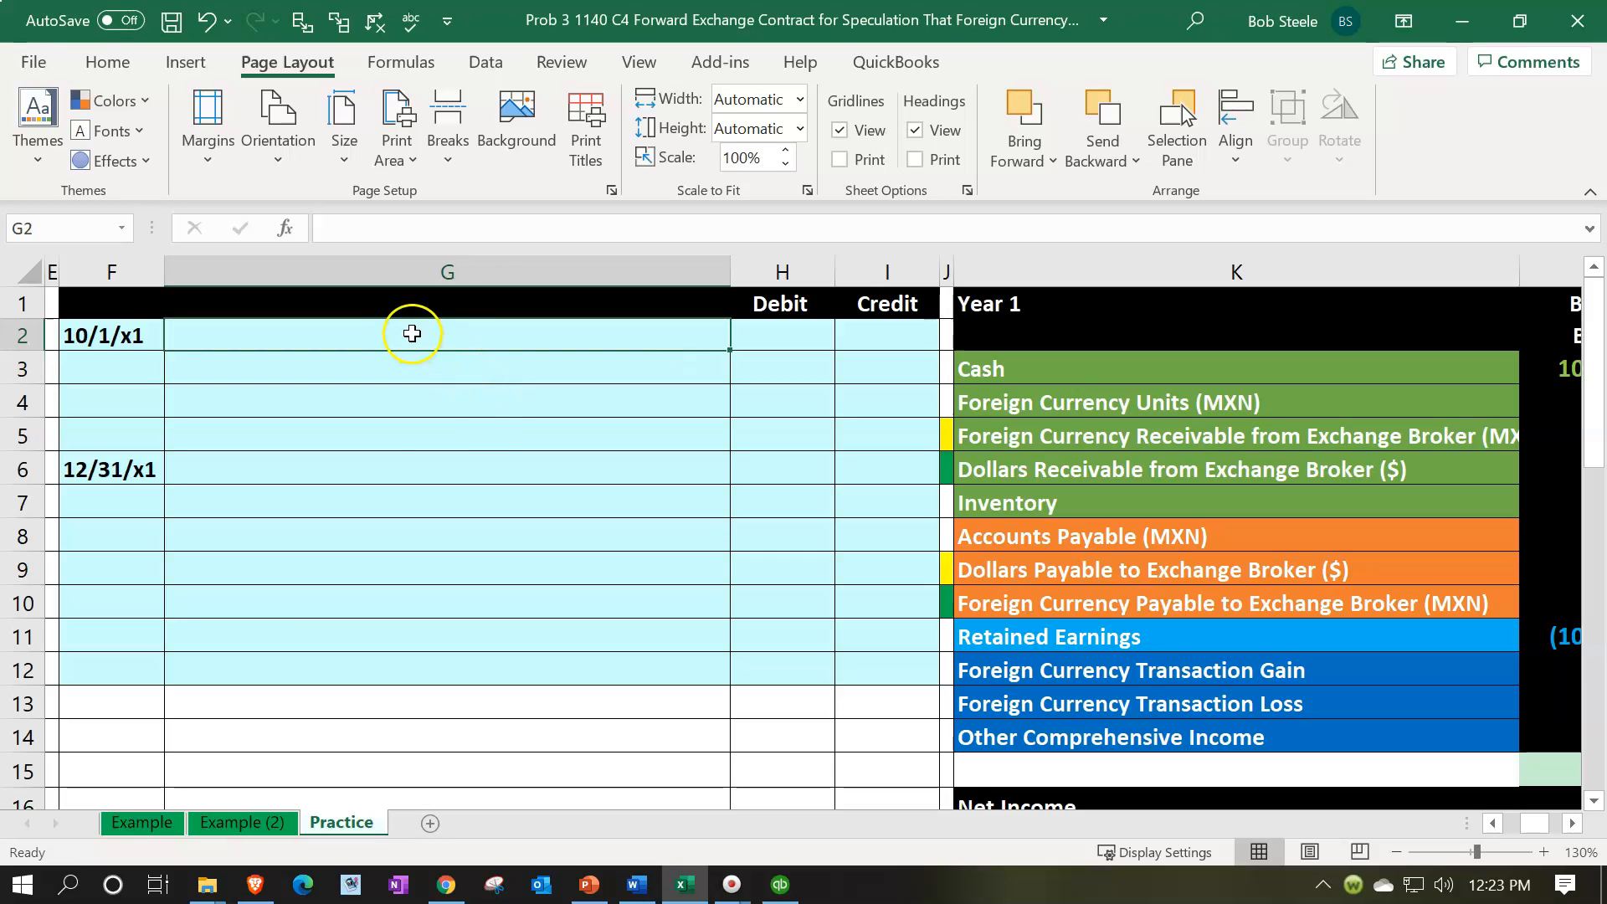
text(=)
key(Down)
key(Down)
key(Down)
key(Down)
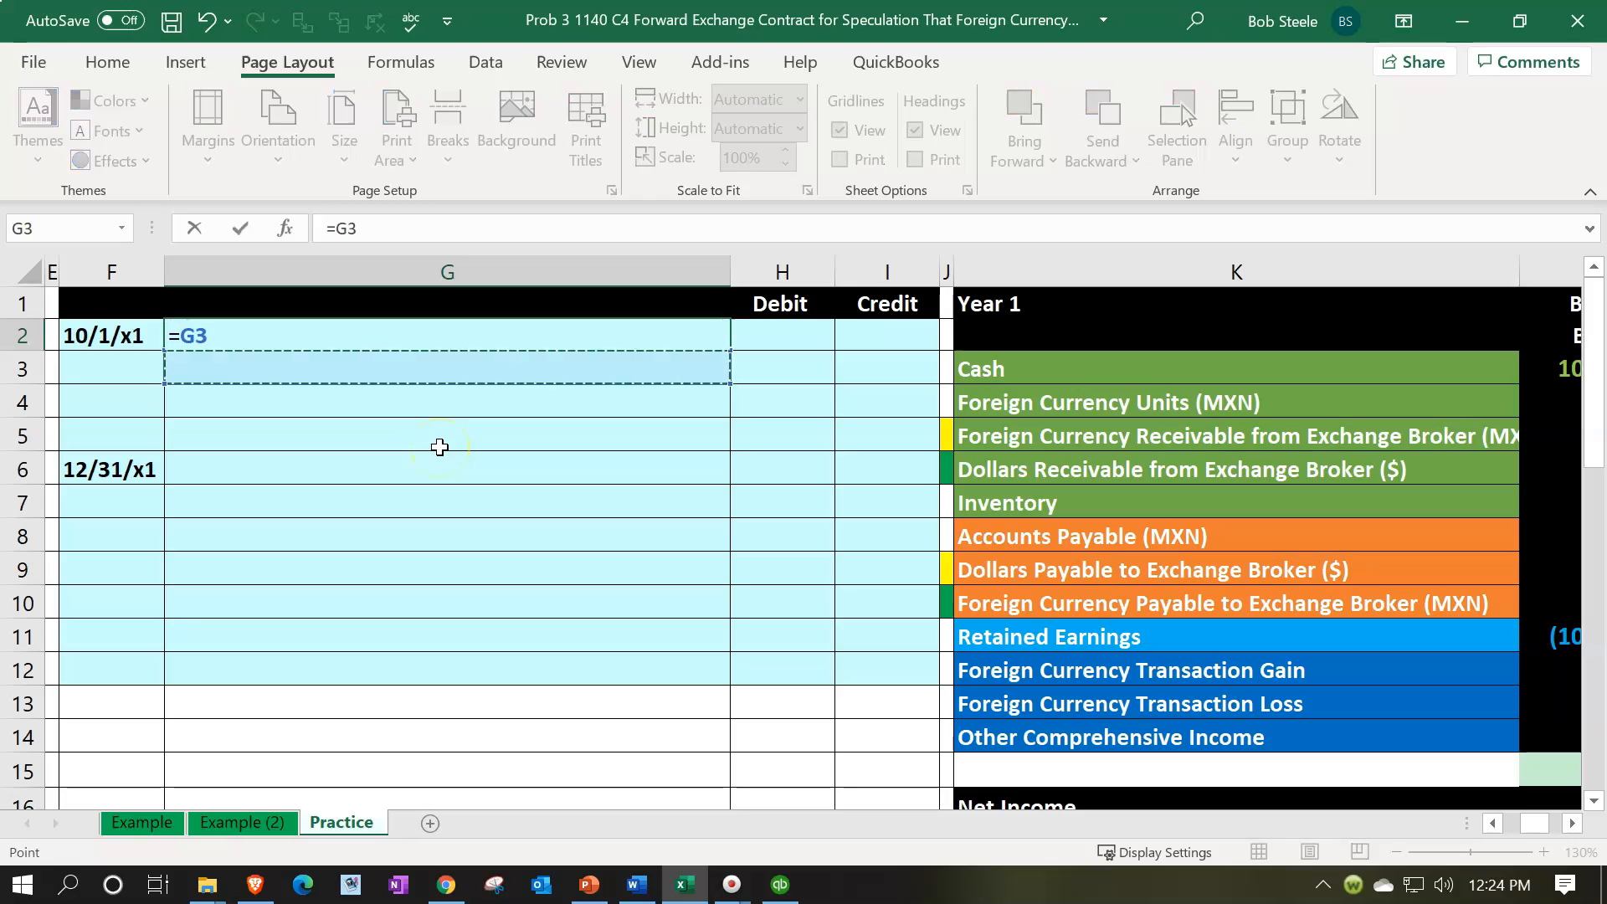
key(Right)
key(Right)
key(Right)
key(Right)
key(Return)
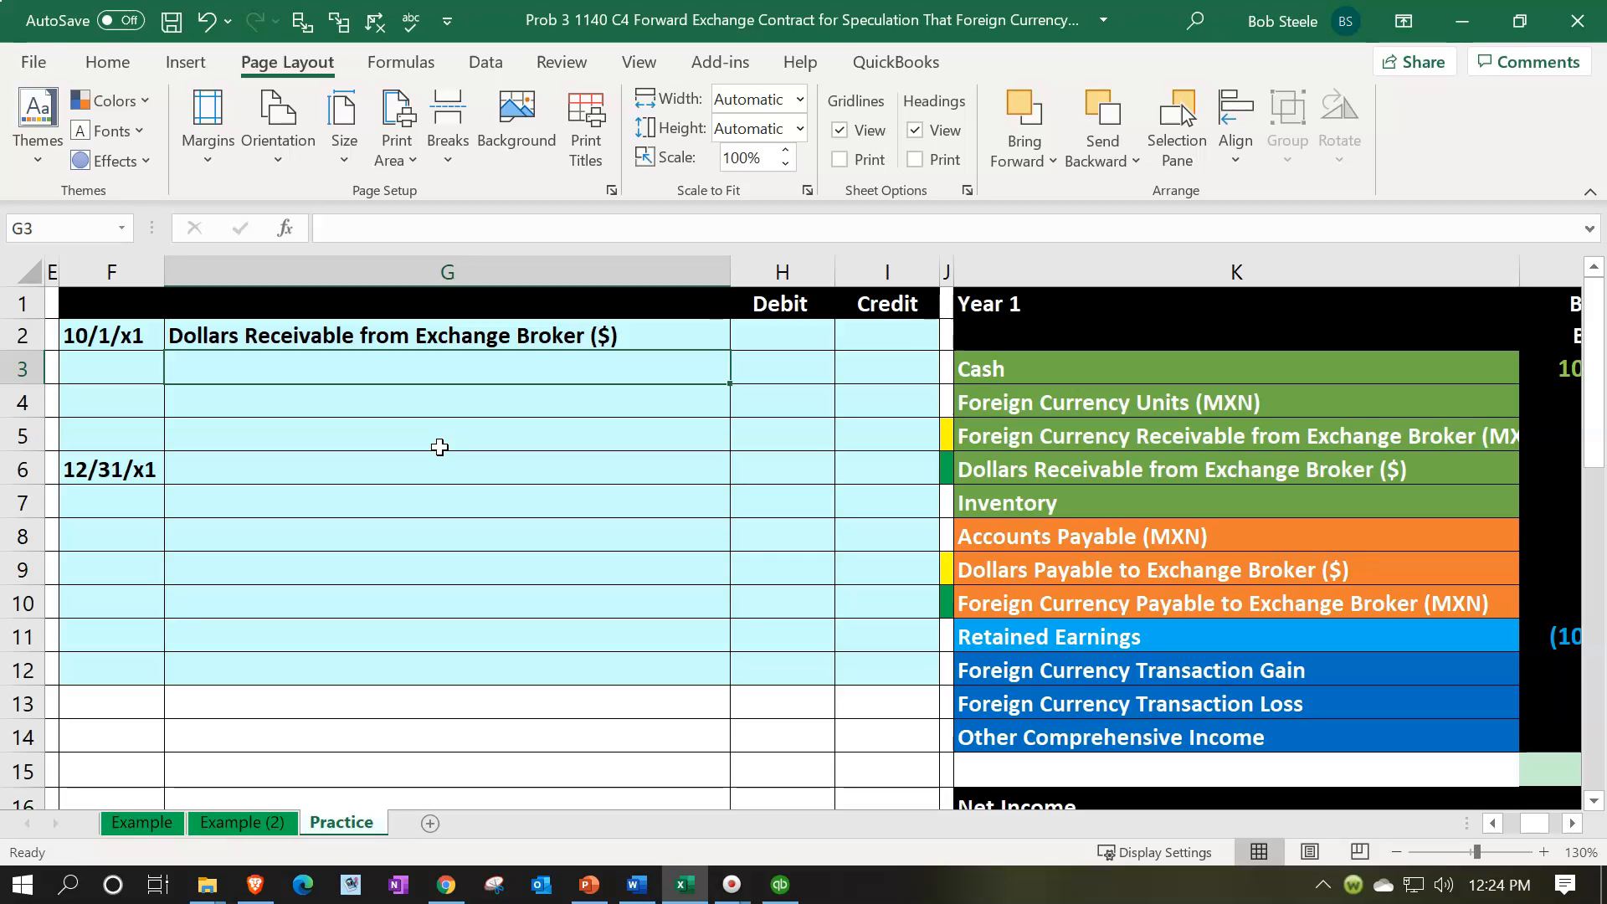
- Link G3, the second line of the 10/1/x1 entry, to the Foreign Currency Payable to Exchange Broker (MXN) account in K10
text(=)
key(Right)
key(Right)
key(Right)
key(Down)
key(Down)
key(Down)
key(Down)
key(Down)
key(Down)
key(Down)
key(Right)
key(Return)
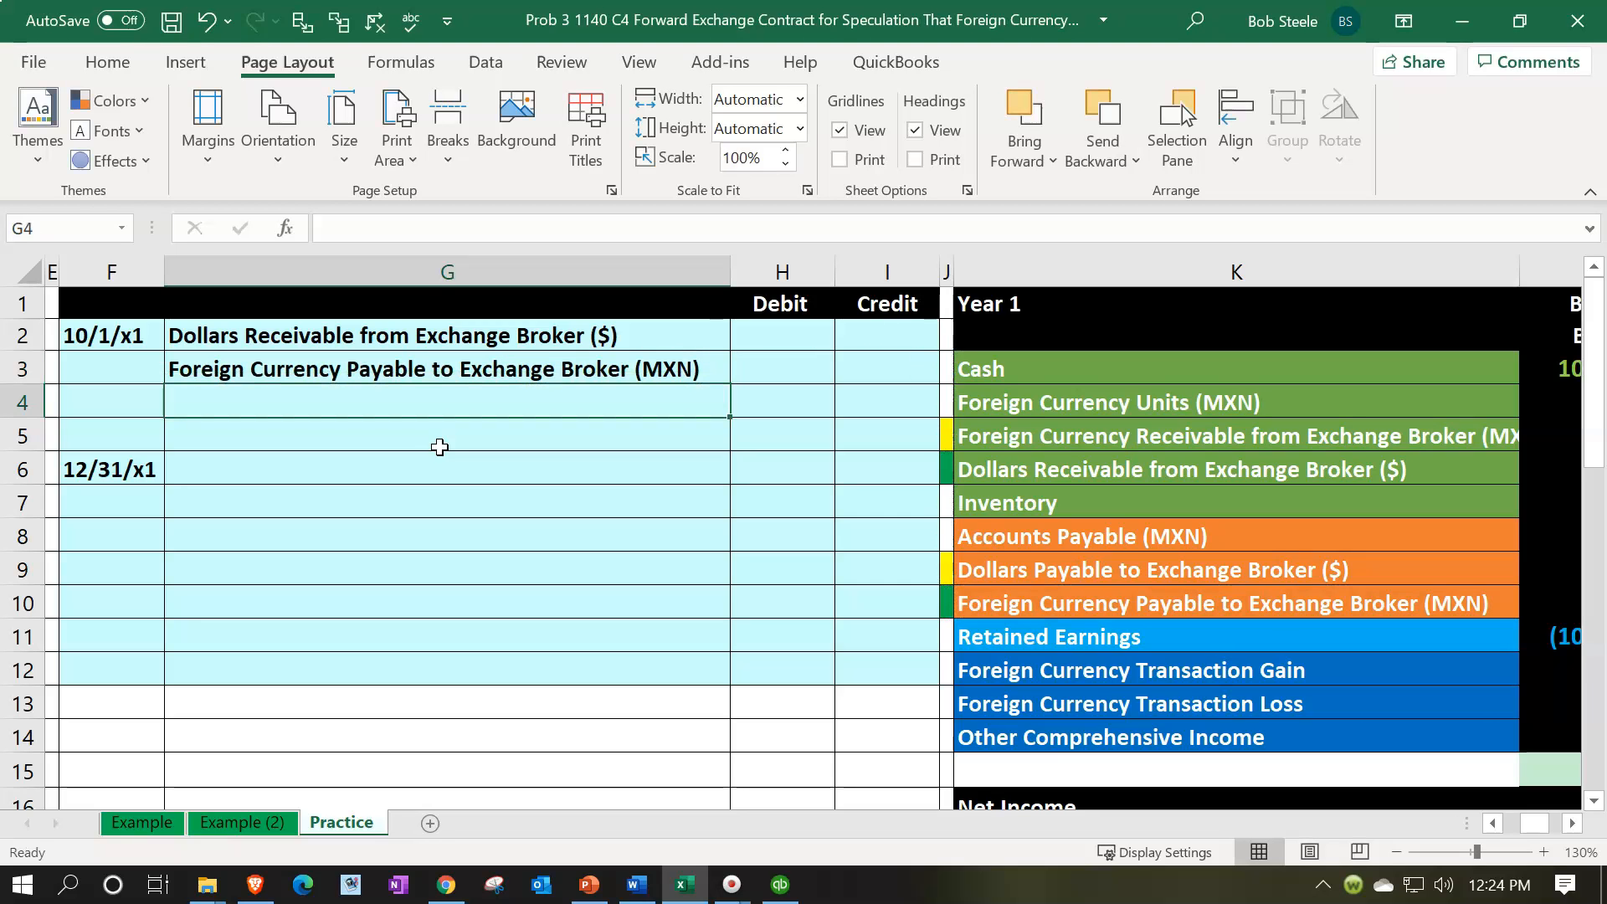
- Review the two account lines of the 10/1/x1 entry against their Debit and Credit cells
click(775, 334)
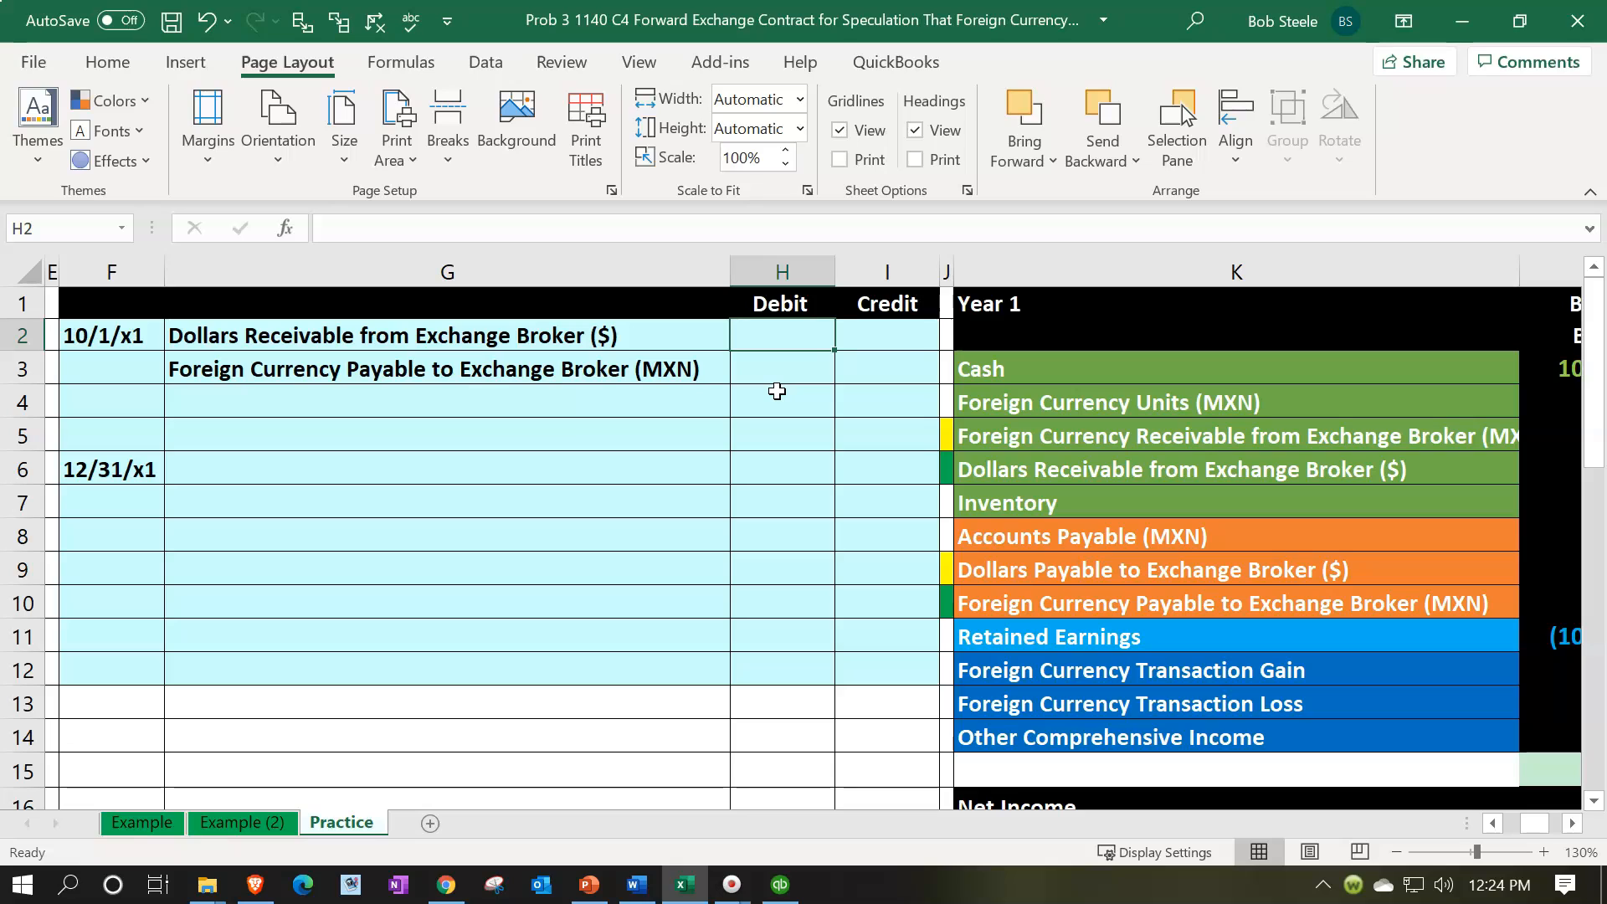
key(Left)
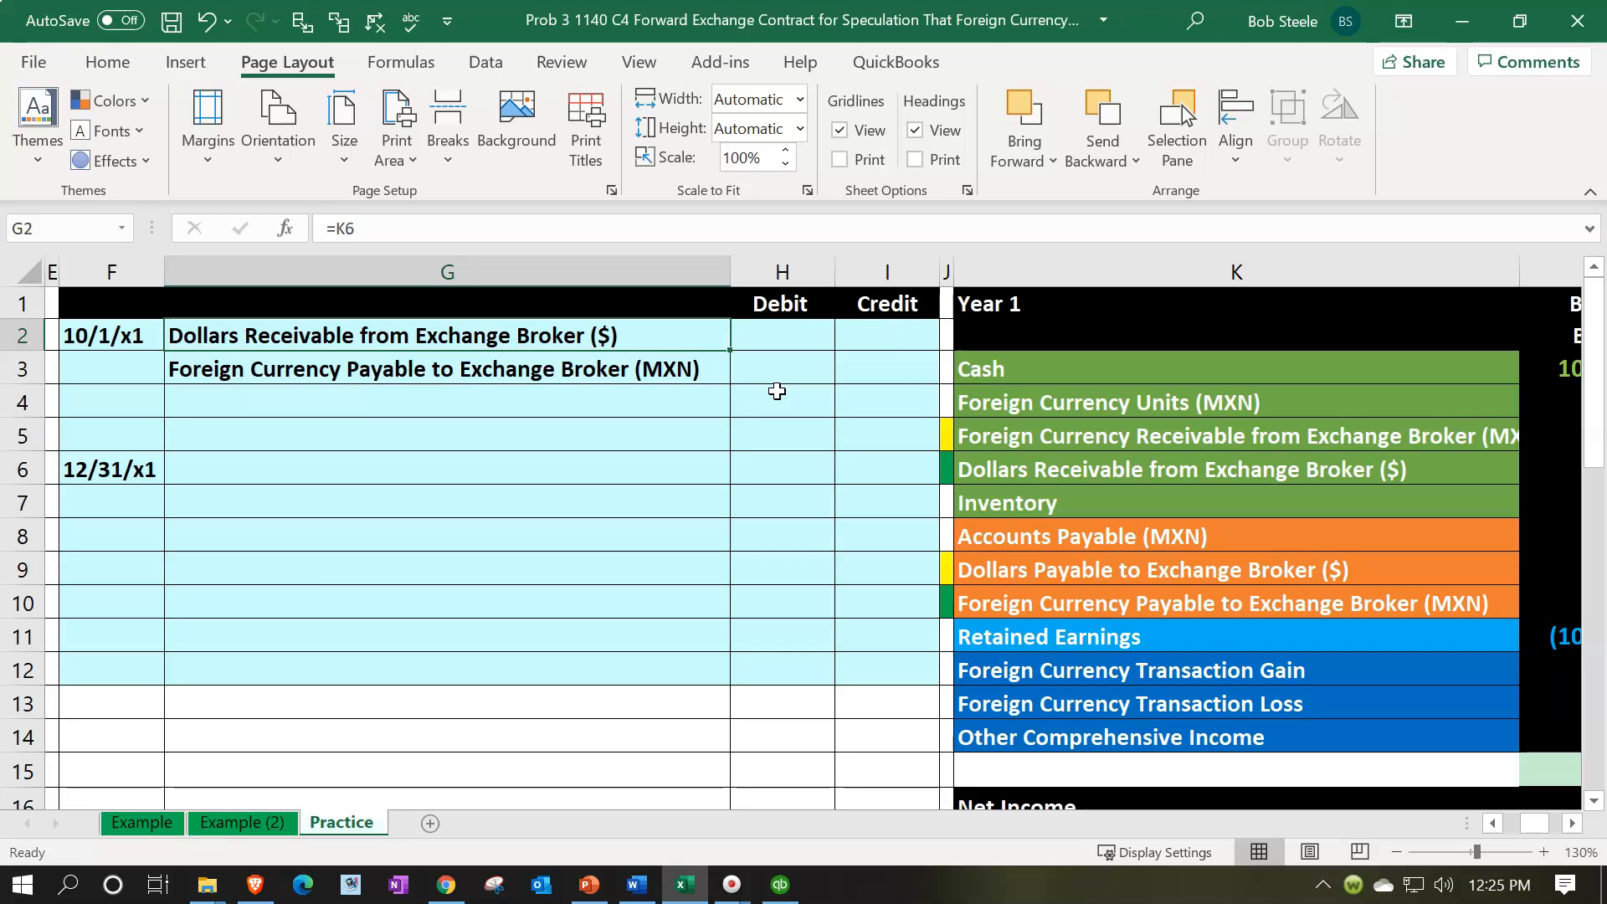
key(Down)
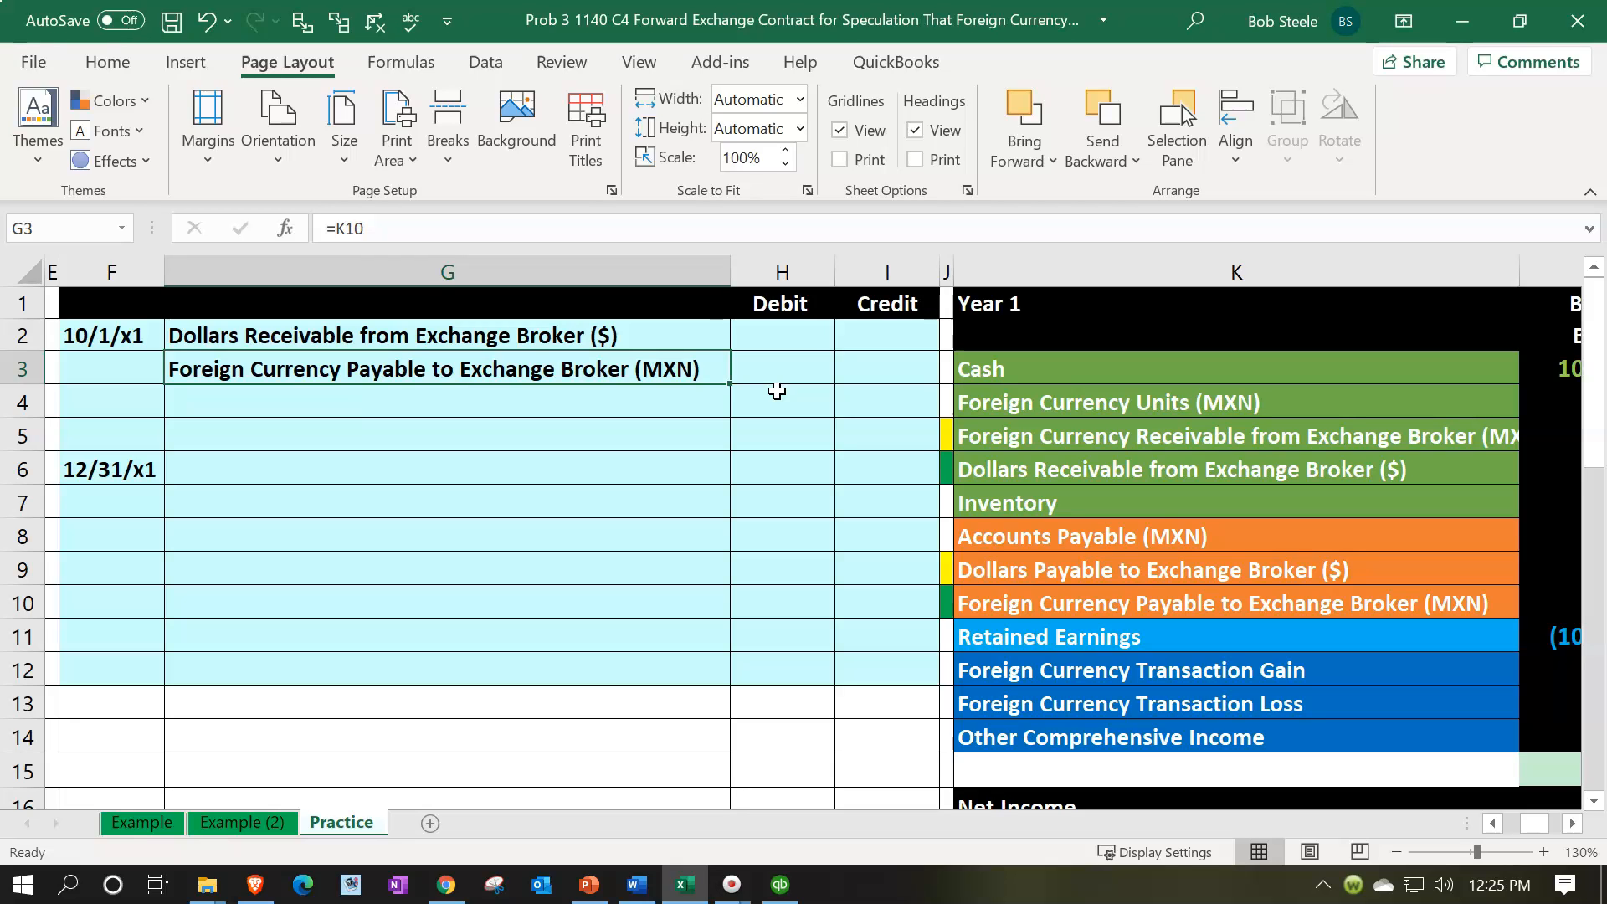
key(Right)
key(Right)
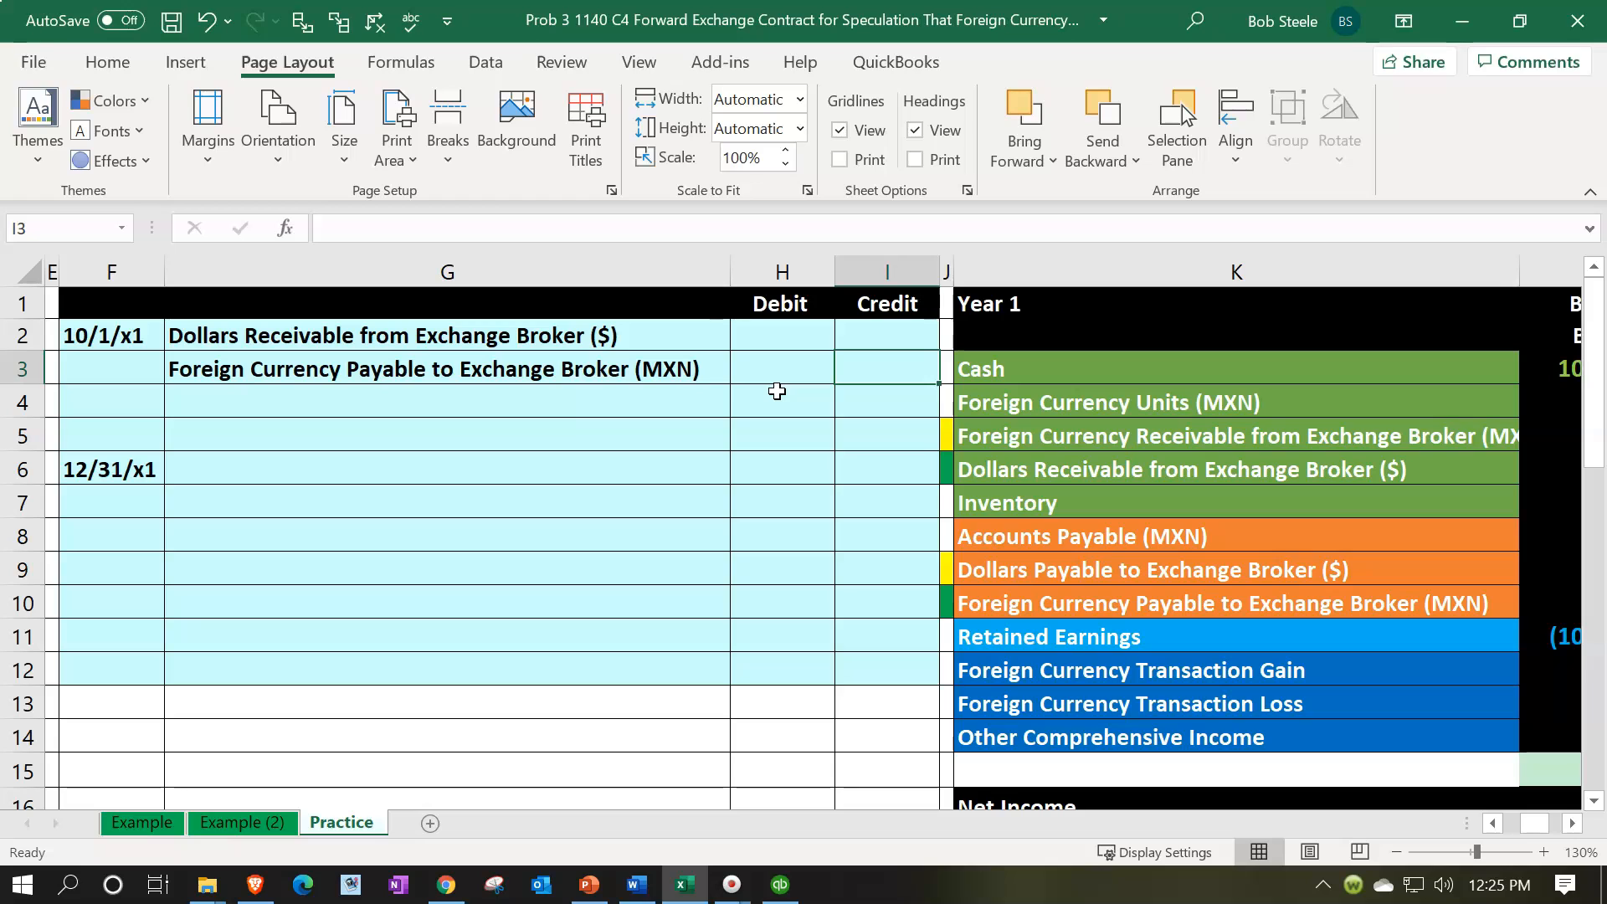
key(Left)
key(Up)
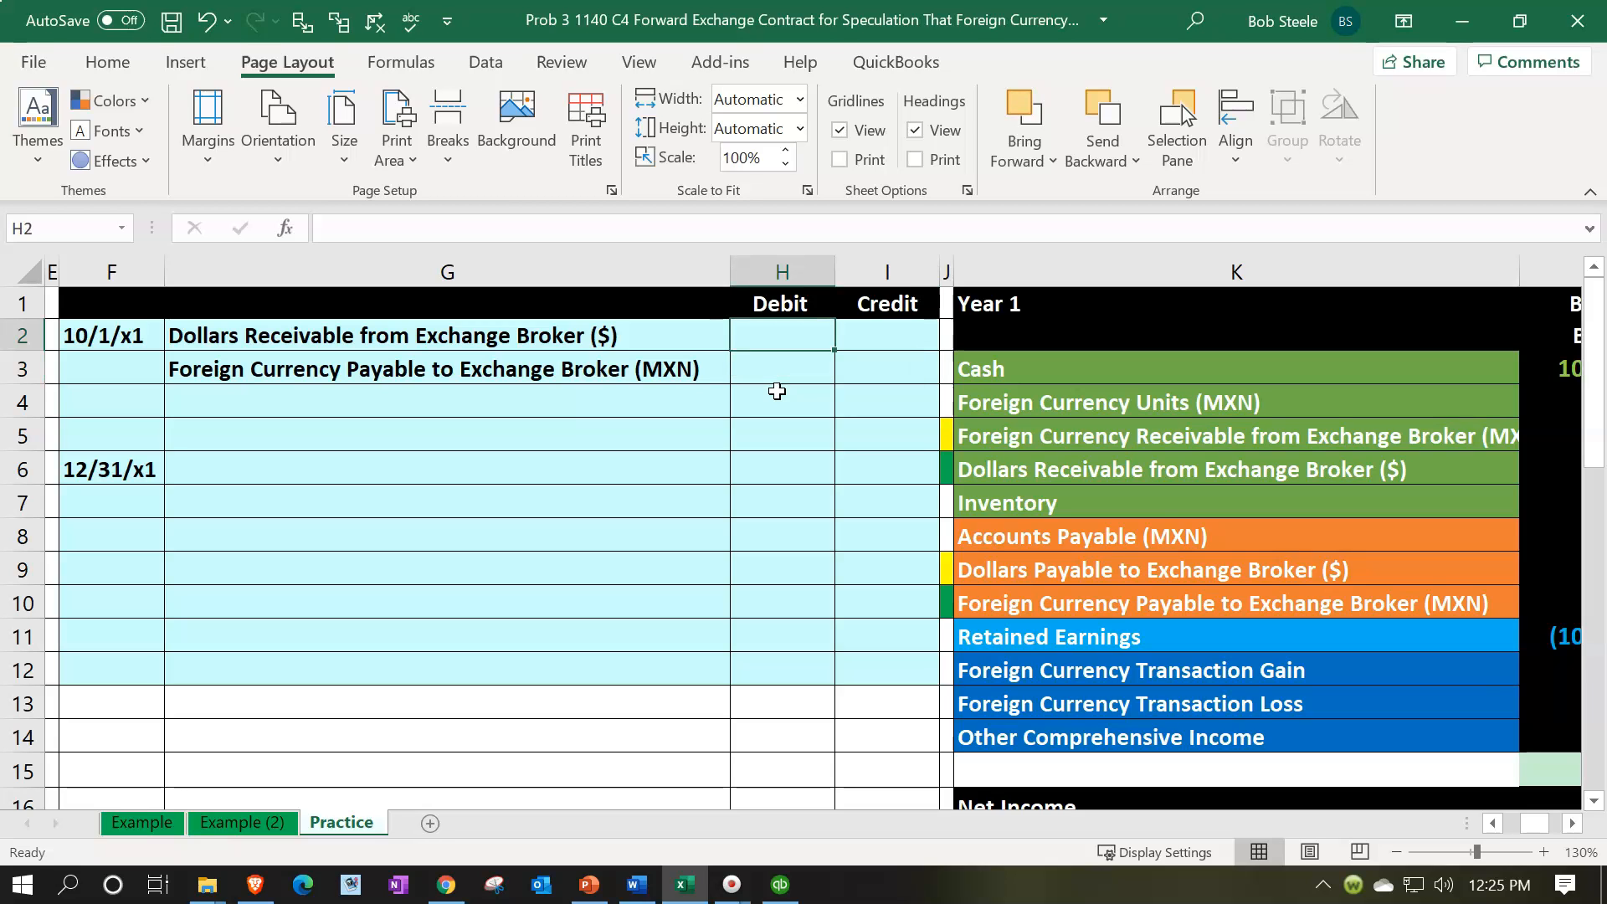
- Examine the contract amount in B20 and the spot and forward exchange rates for 10/1/x1
key(Home)
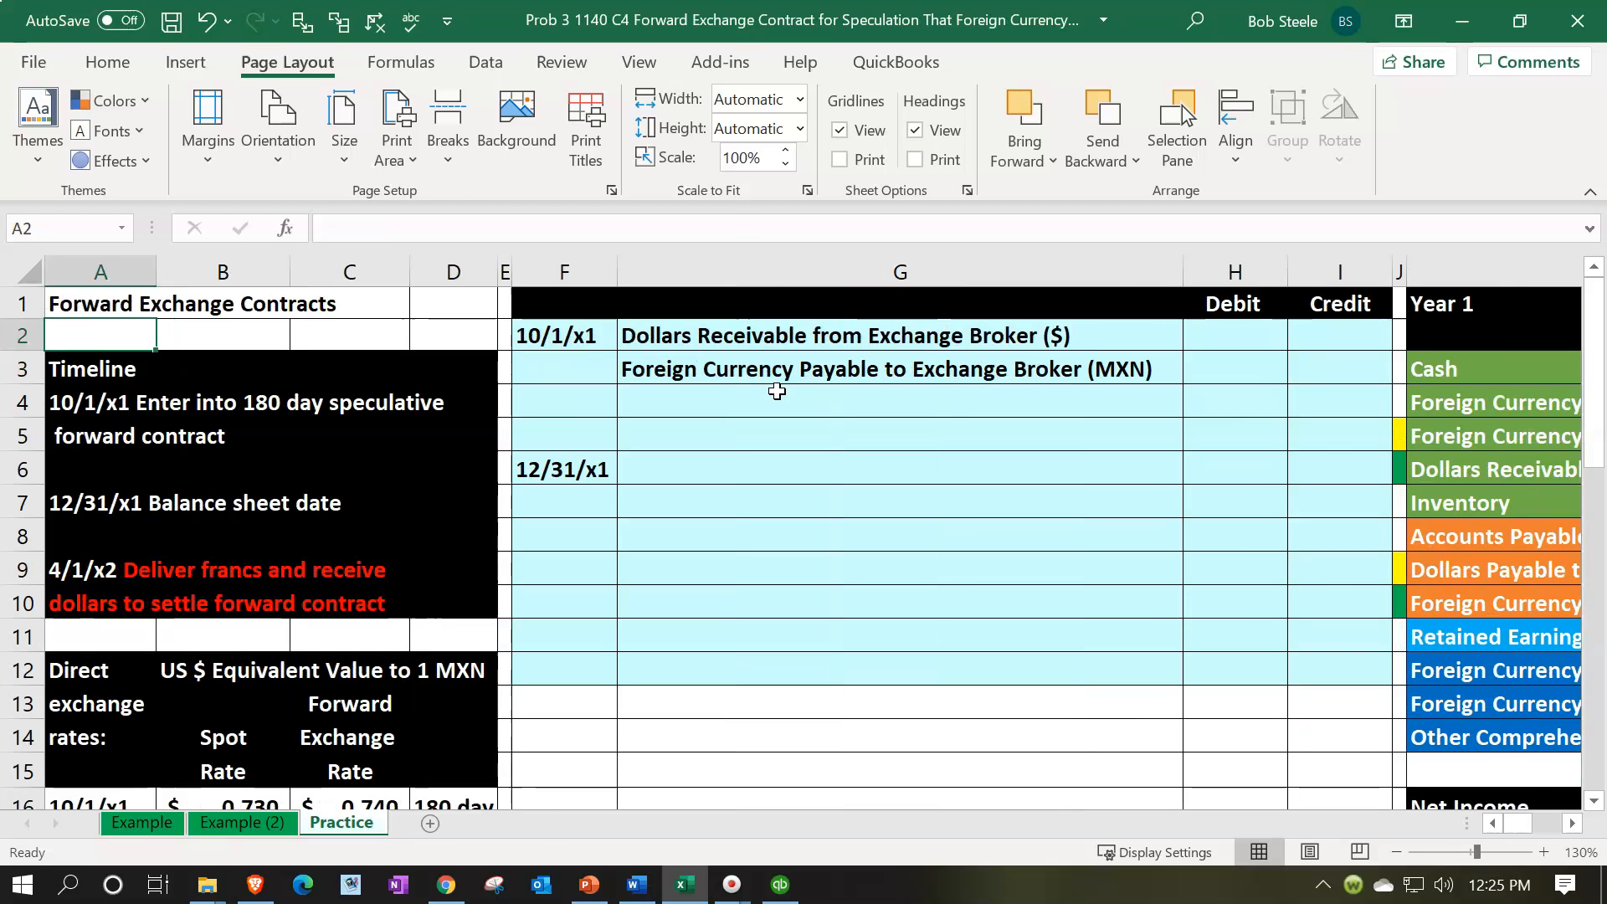
scroll(385, 544, down, 1)
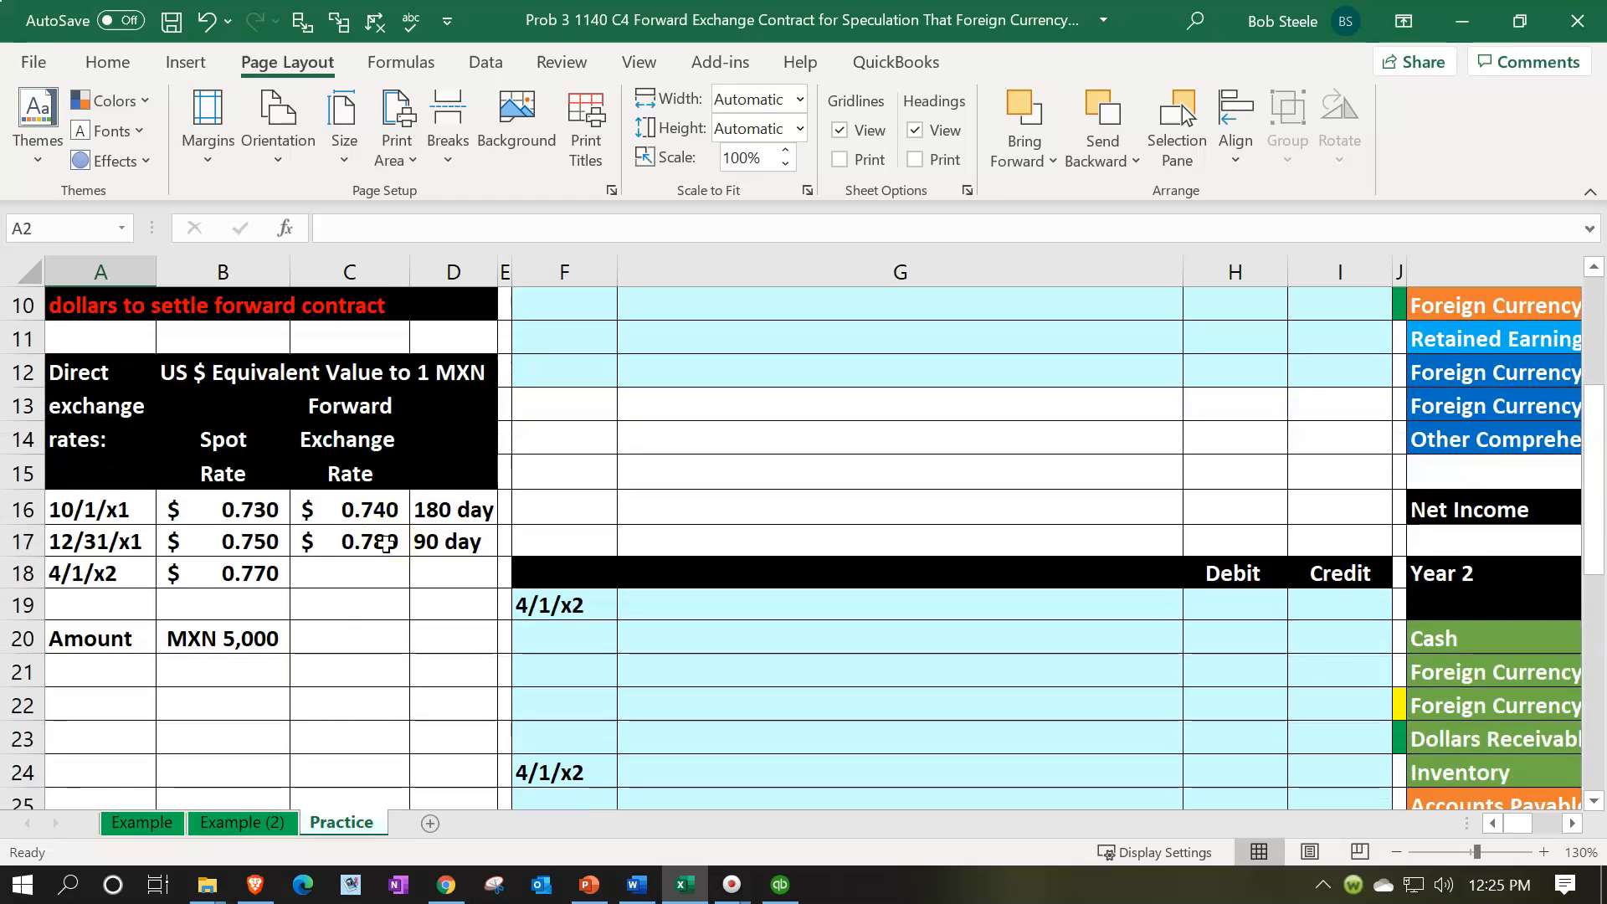
click(255, 636)
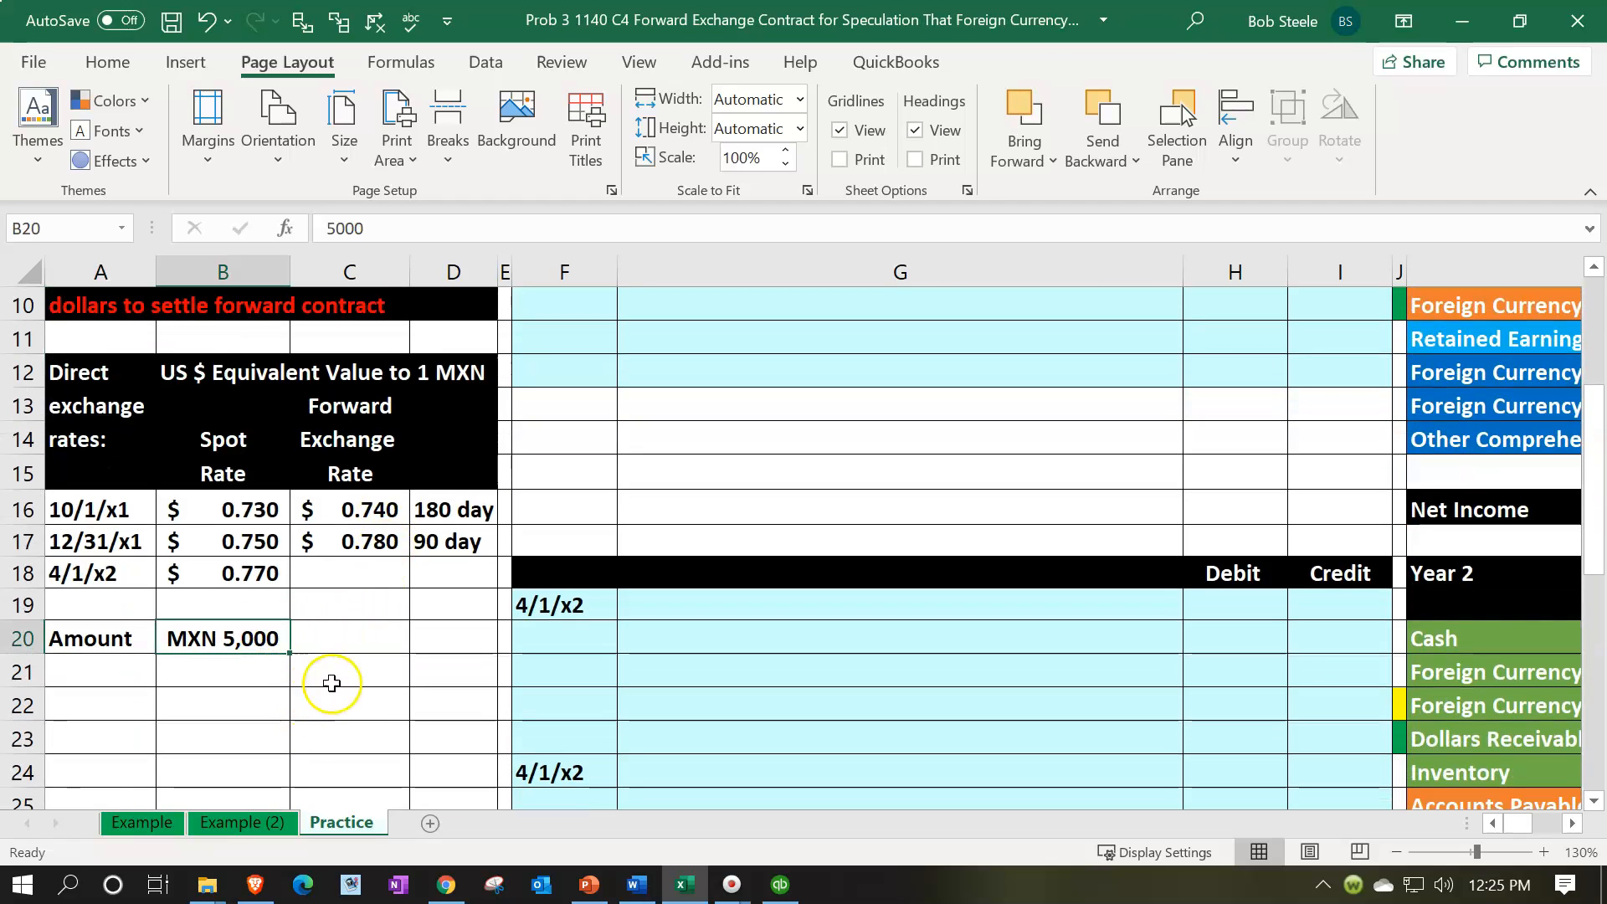
scroll(339, 676, up, 3)
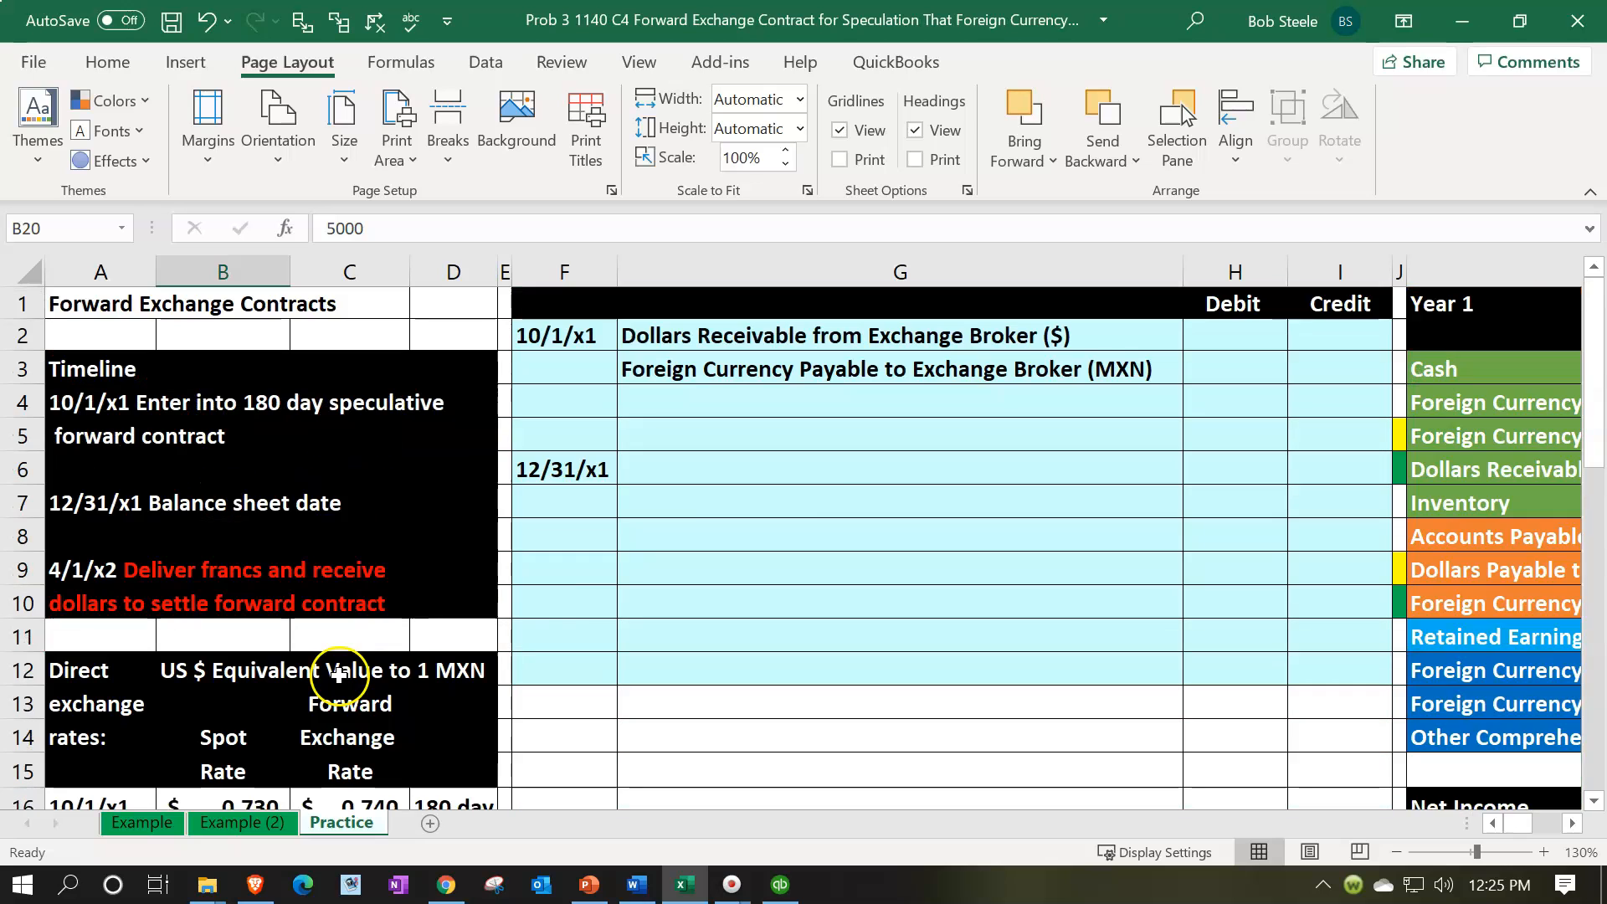
scroll(837, 496, down, 4)
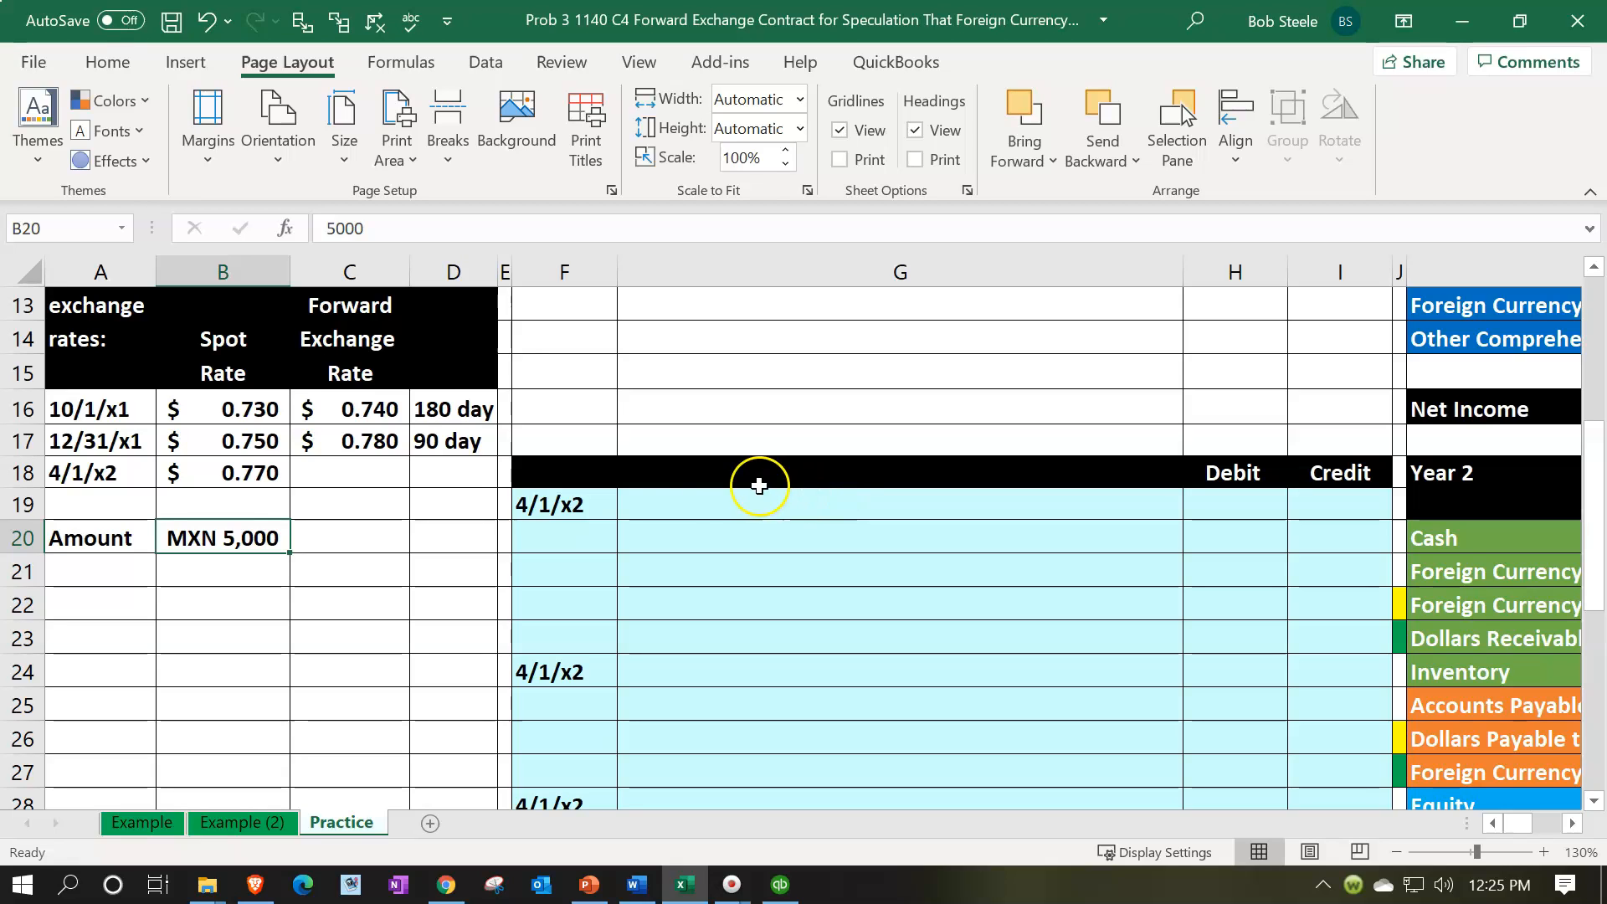
click(256, 416)
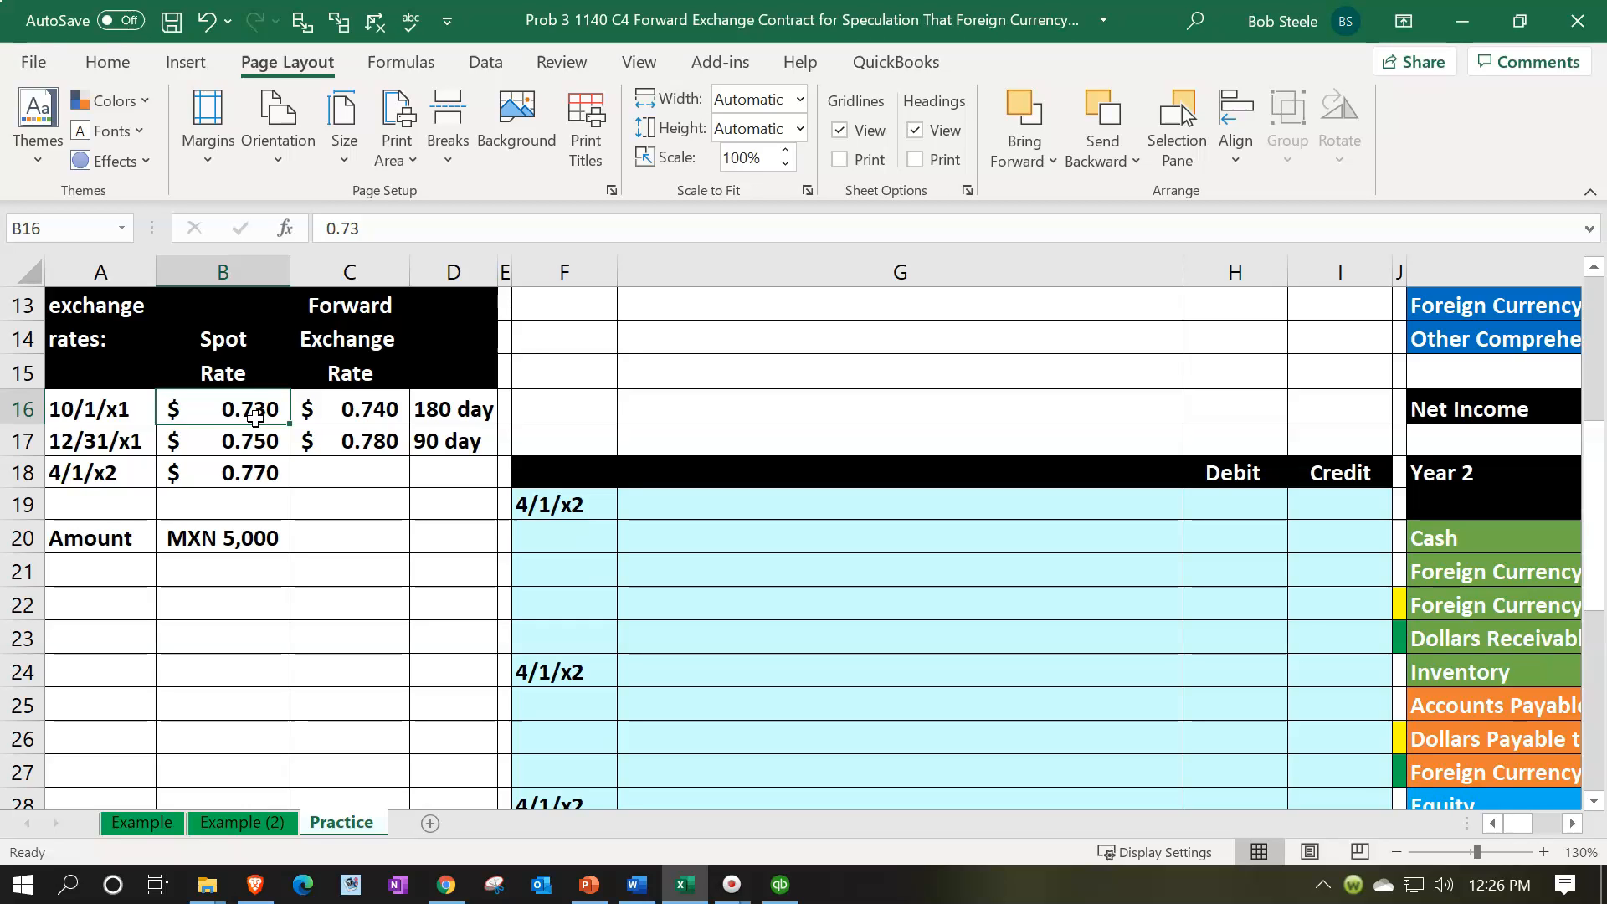
click(381, 410)
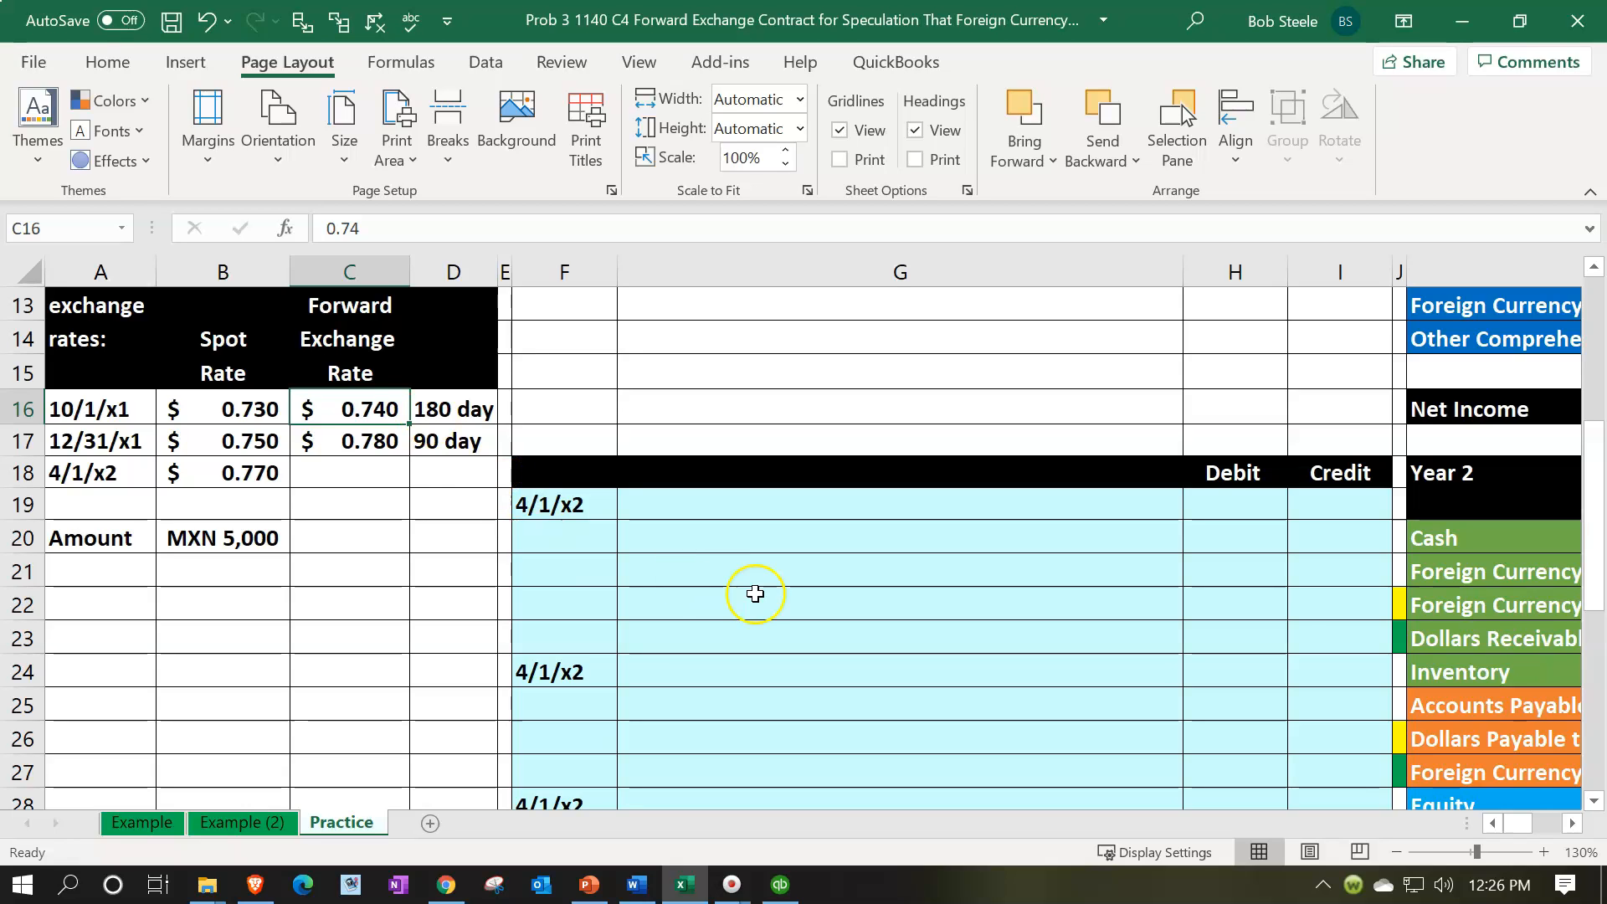
- Work out the contract's dollar value in the Calculator by multiplying 5,000 by the .74 forward rate
scroll(760, 596, up, 4)
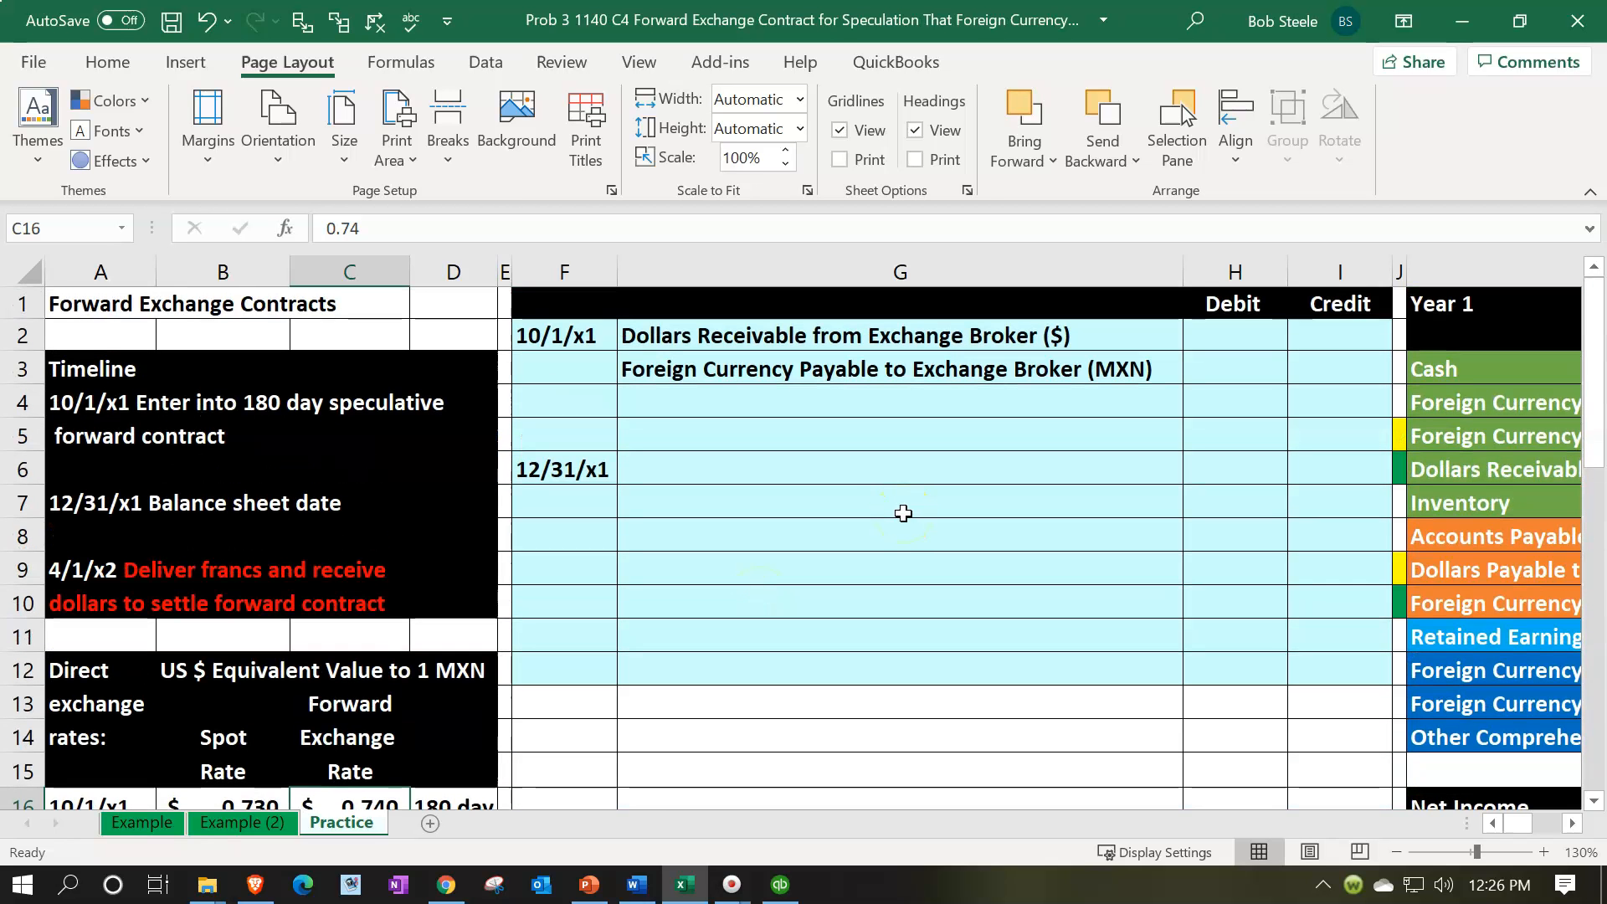
key(XF86Calculator)
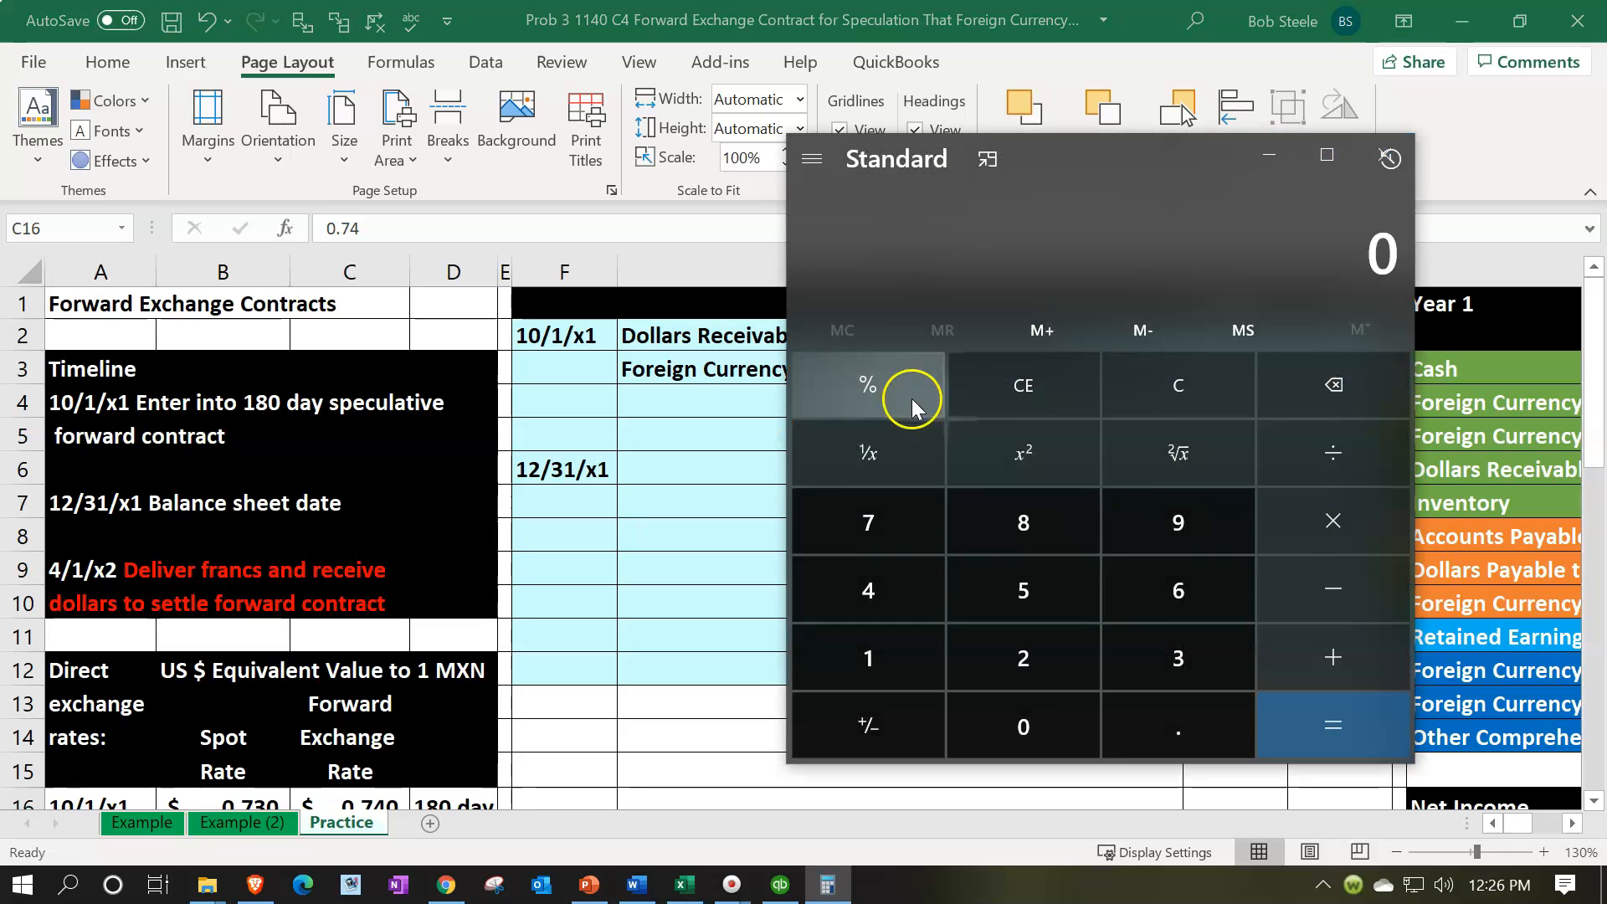
click(990, 194)
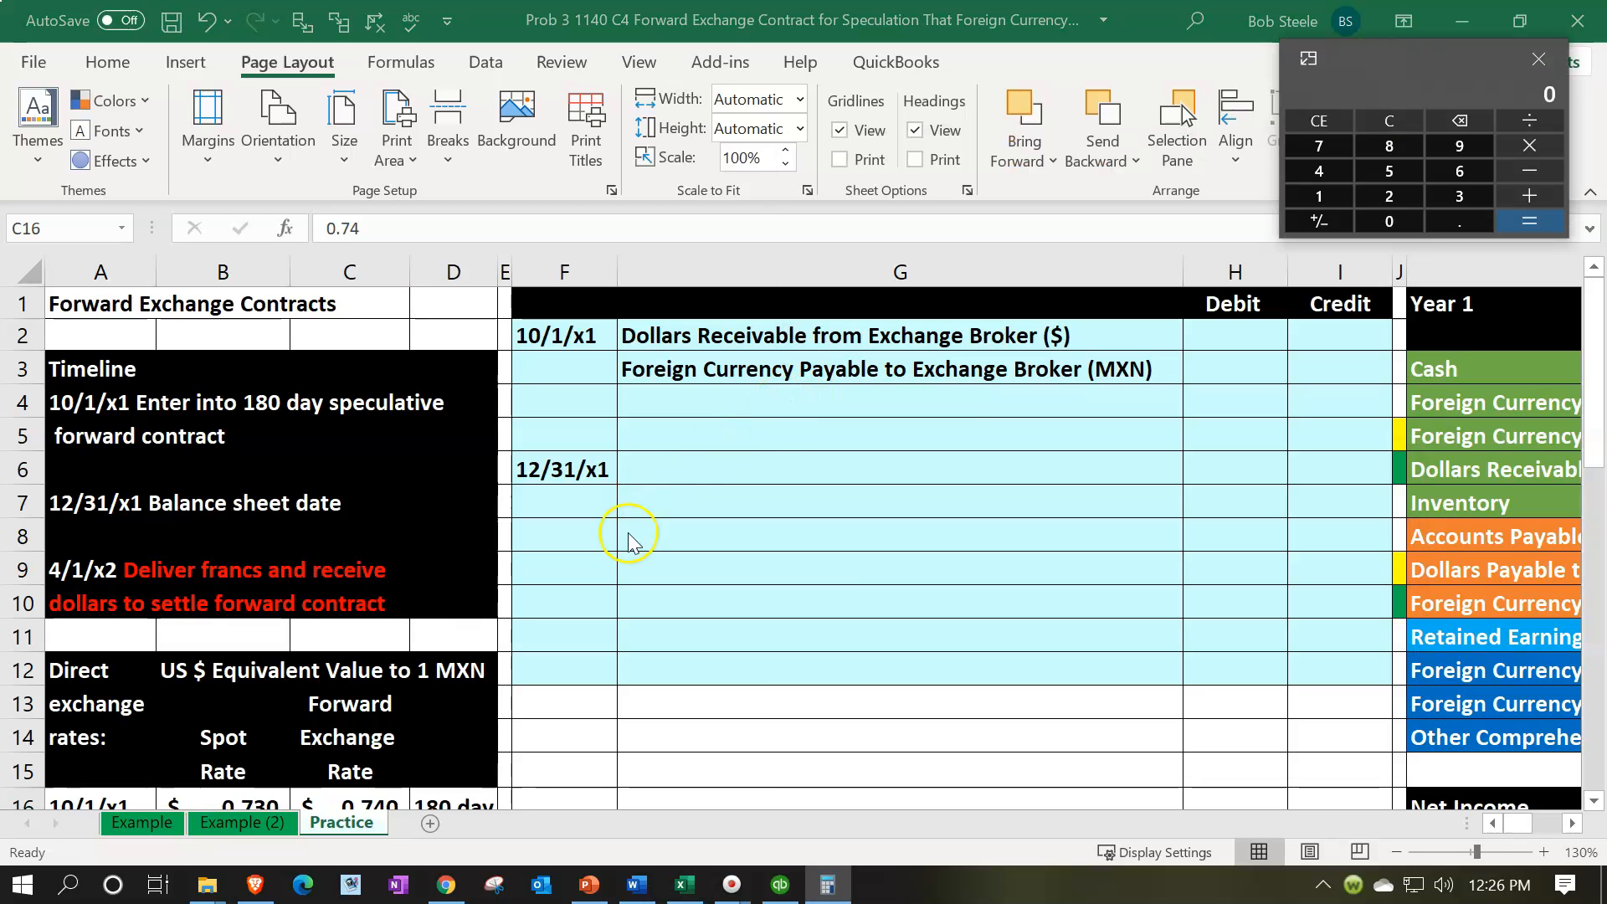
scroll(630, 540, down, 3)
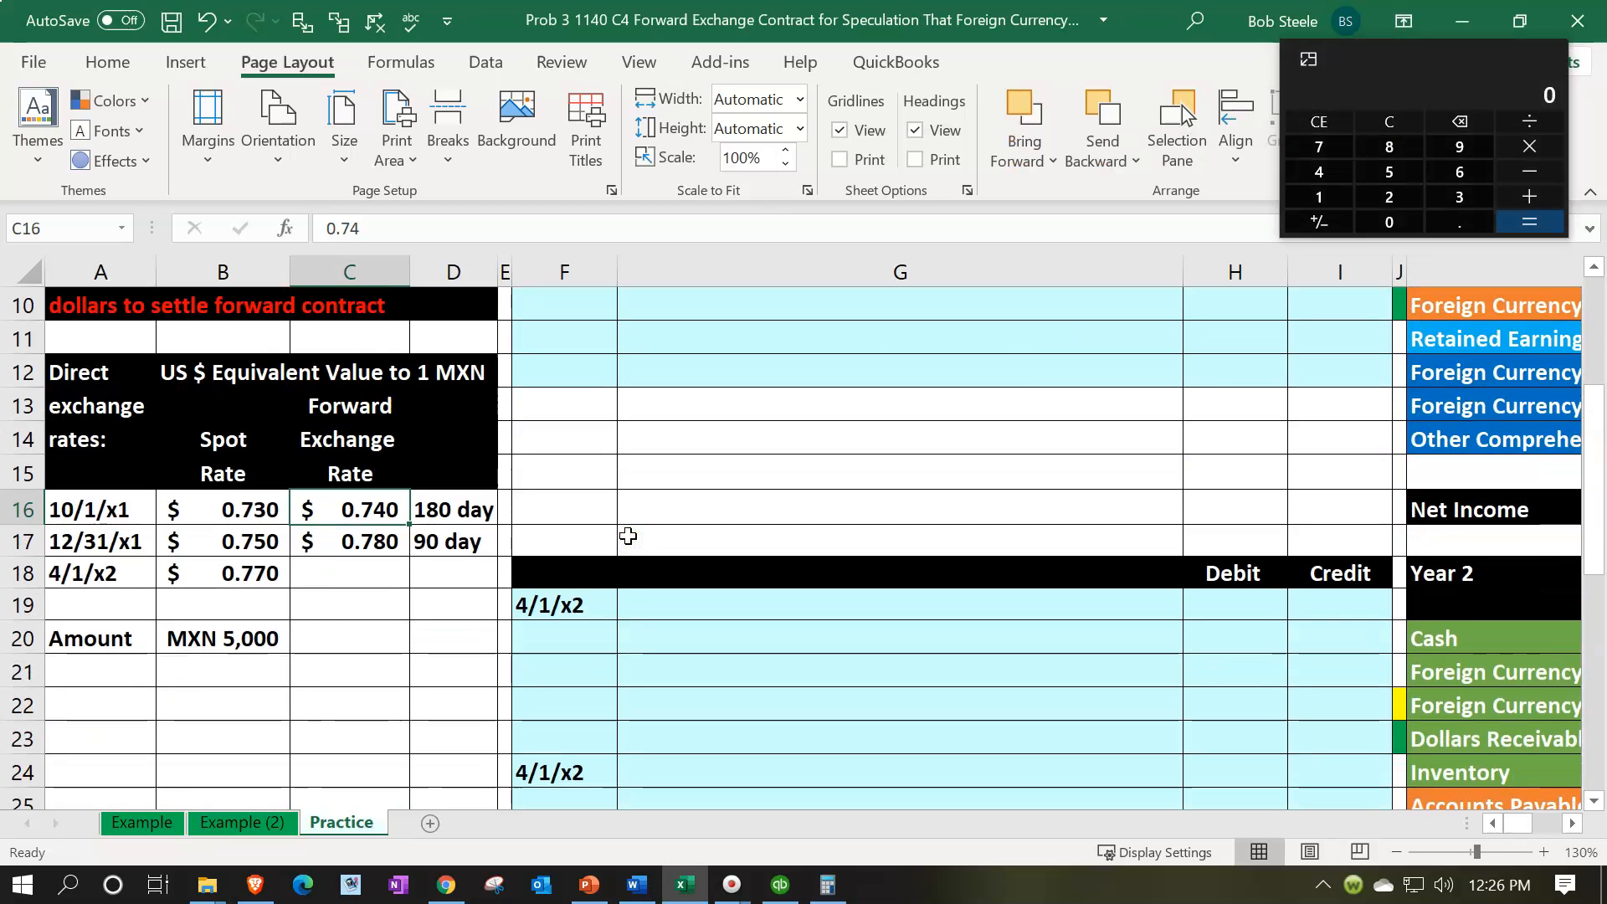
click(1391, 119)
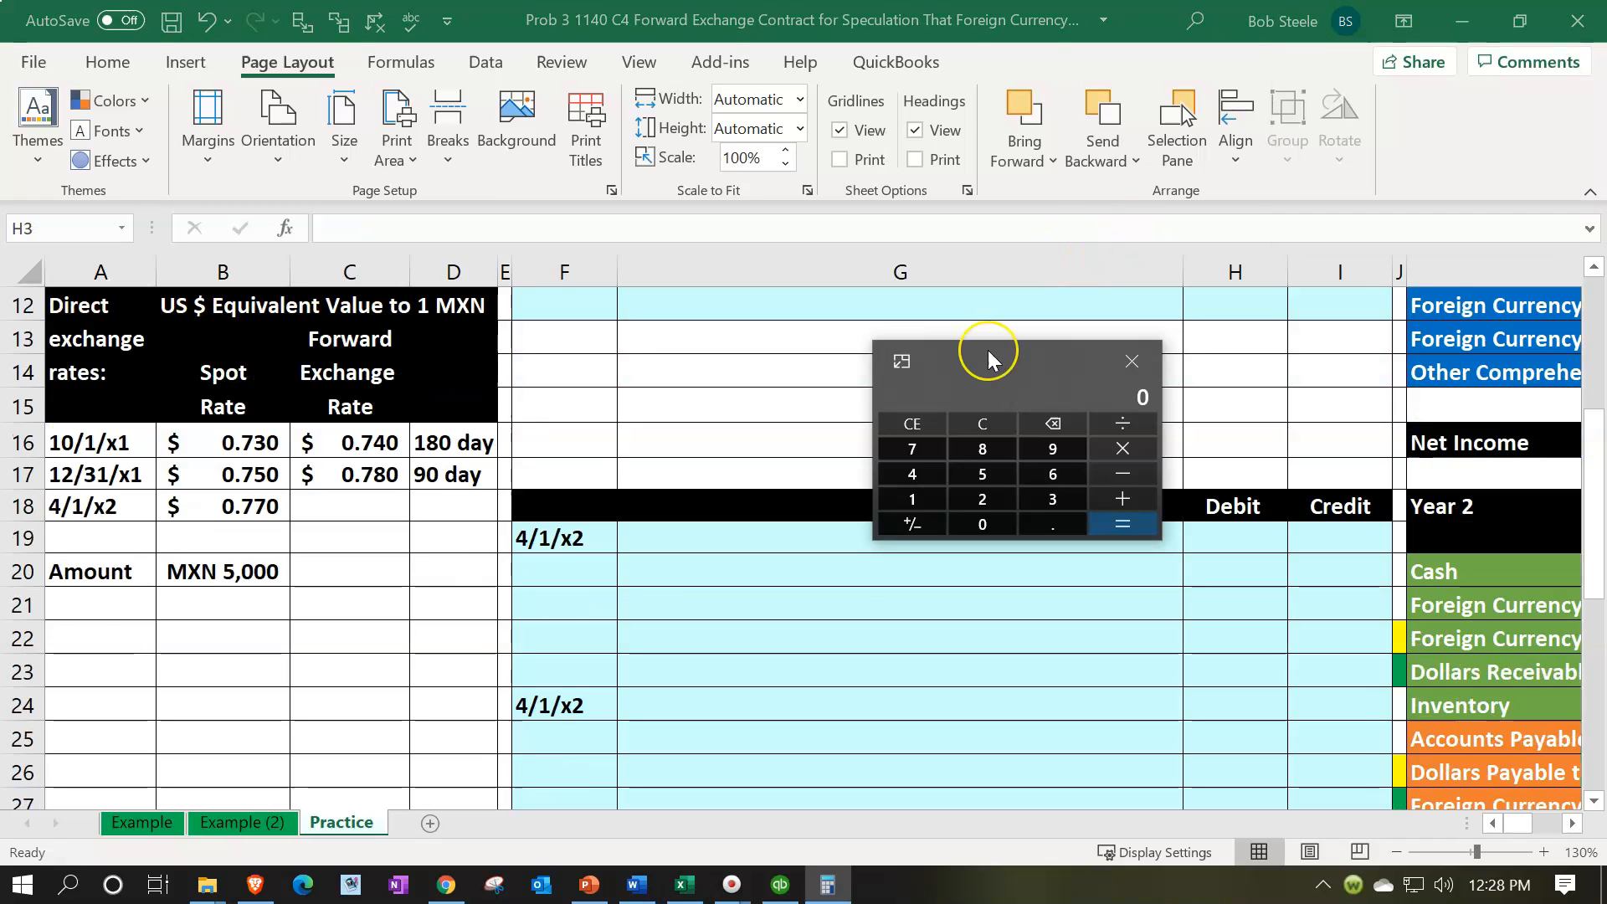
text(5000)
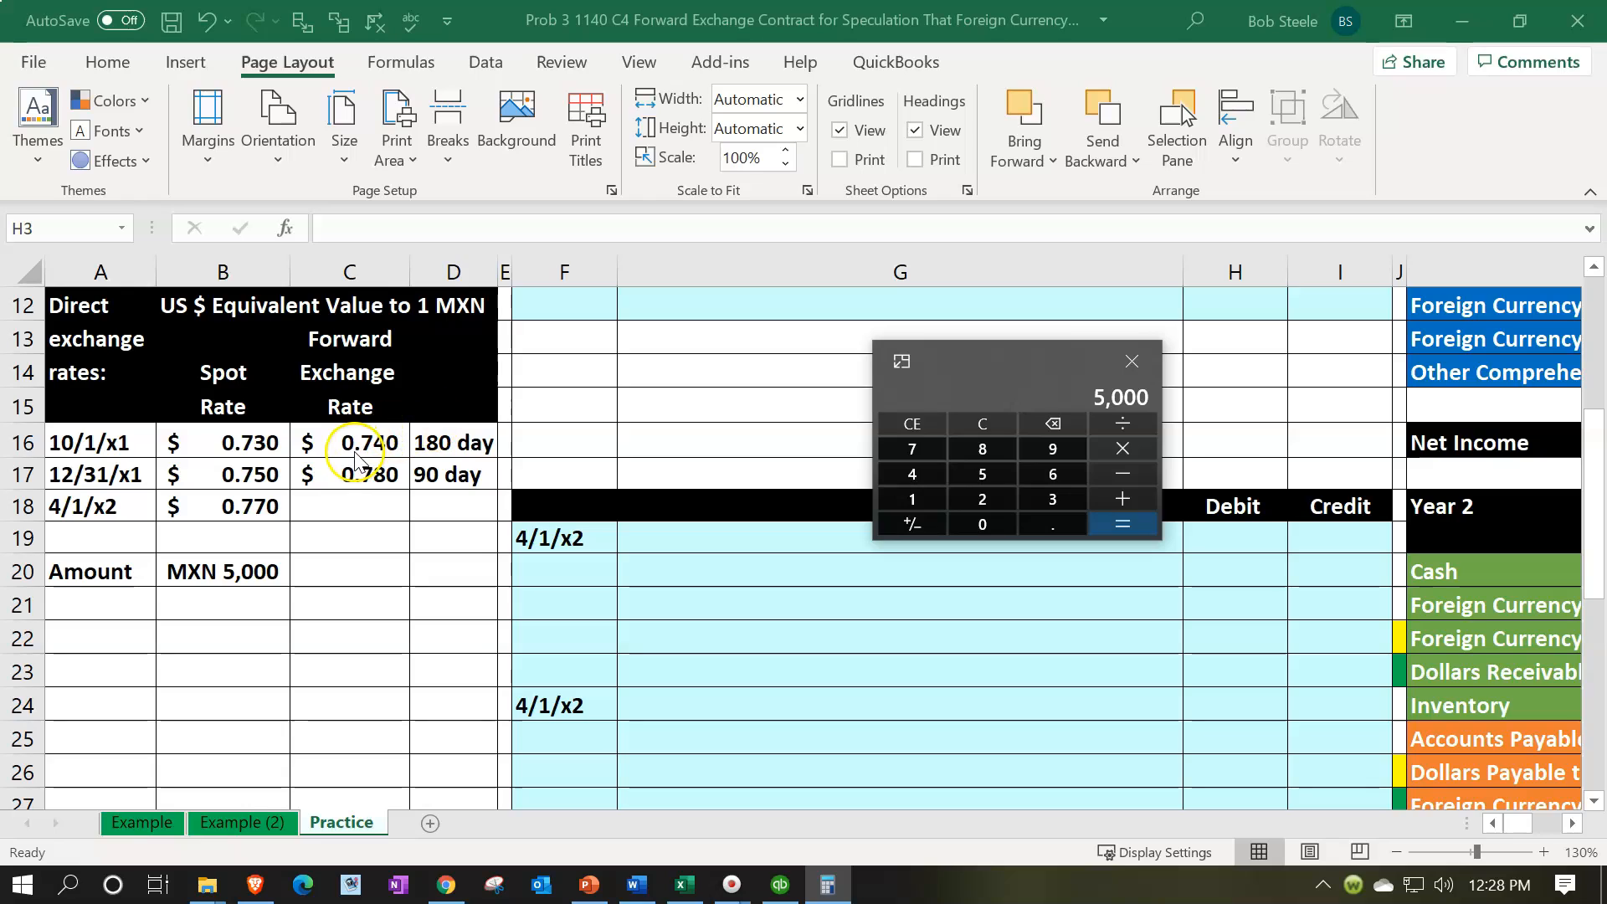
text(*.74)
key(Return)
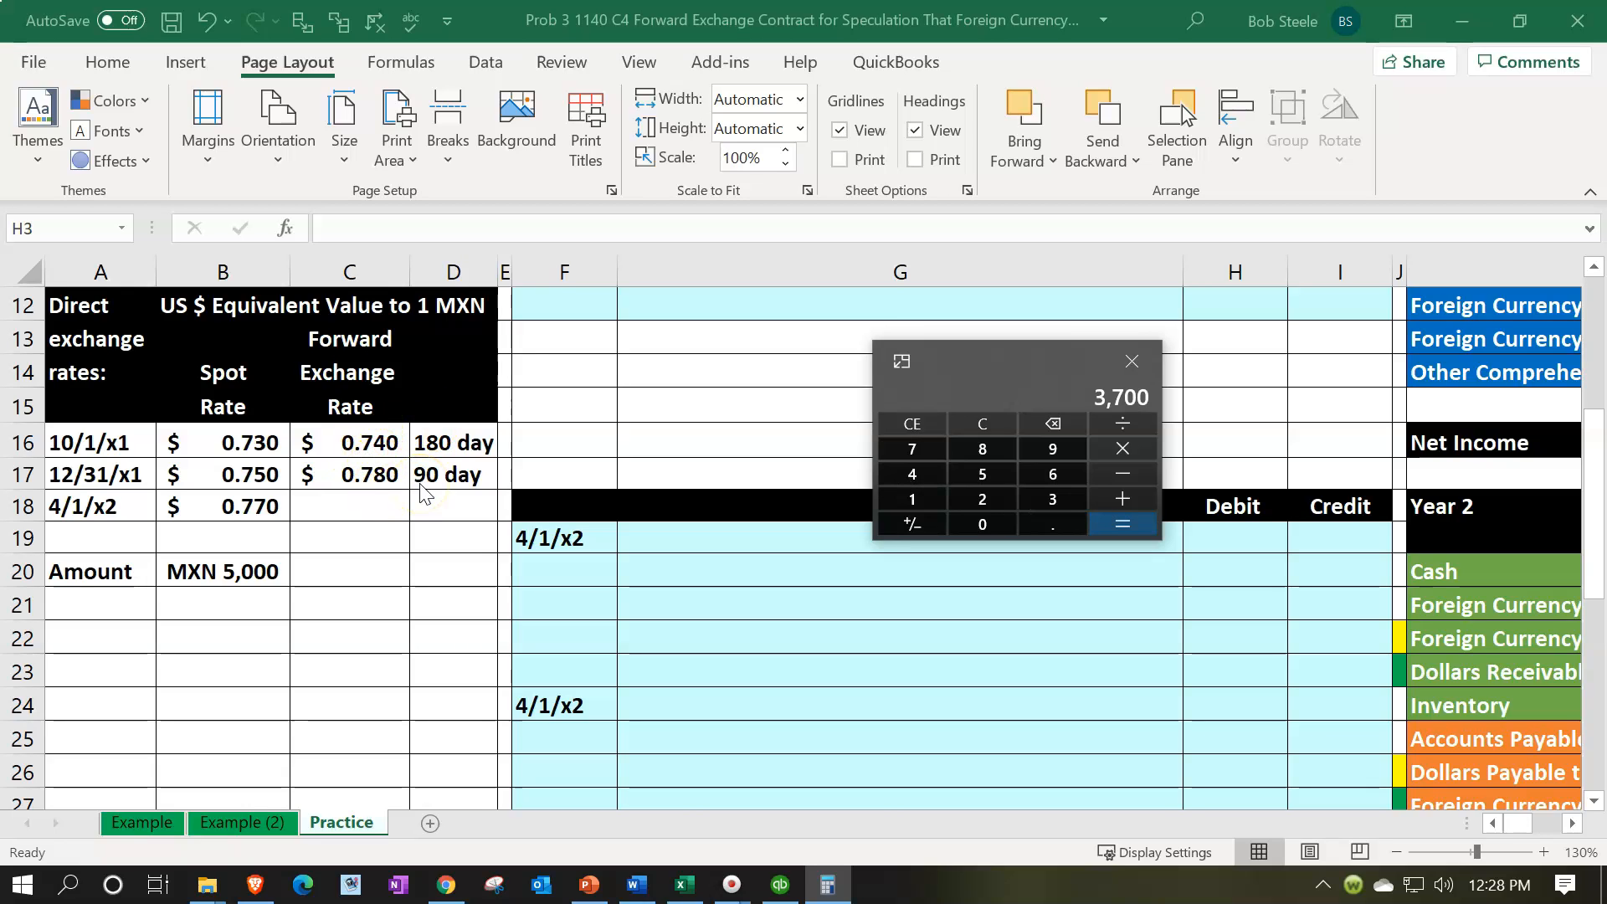
key(alt+F4)
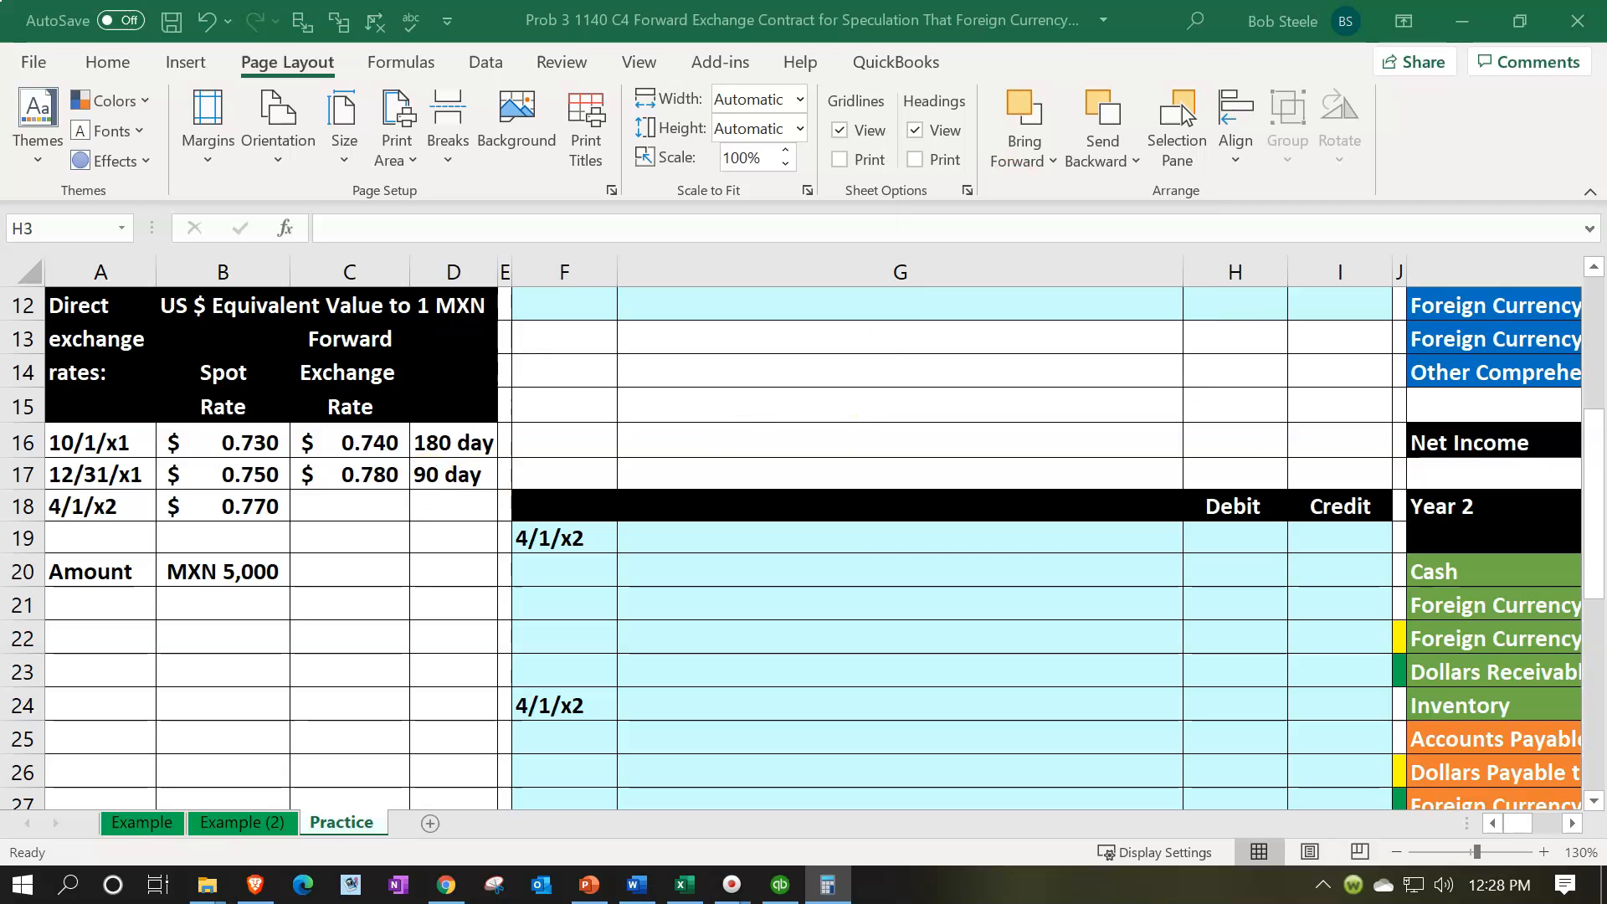
- Calculate the debit for Dollars Receivable from Exchange Broker in H2 as the contract amount times the 10/1/x1 forward rate, =B20*C16
scroll(879, 467, up, 4)
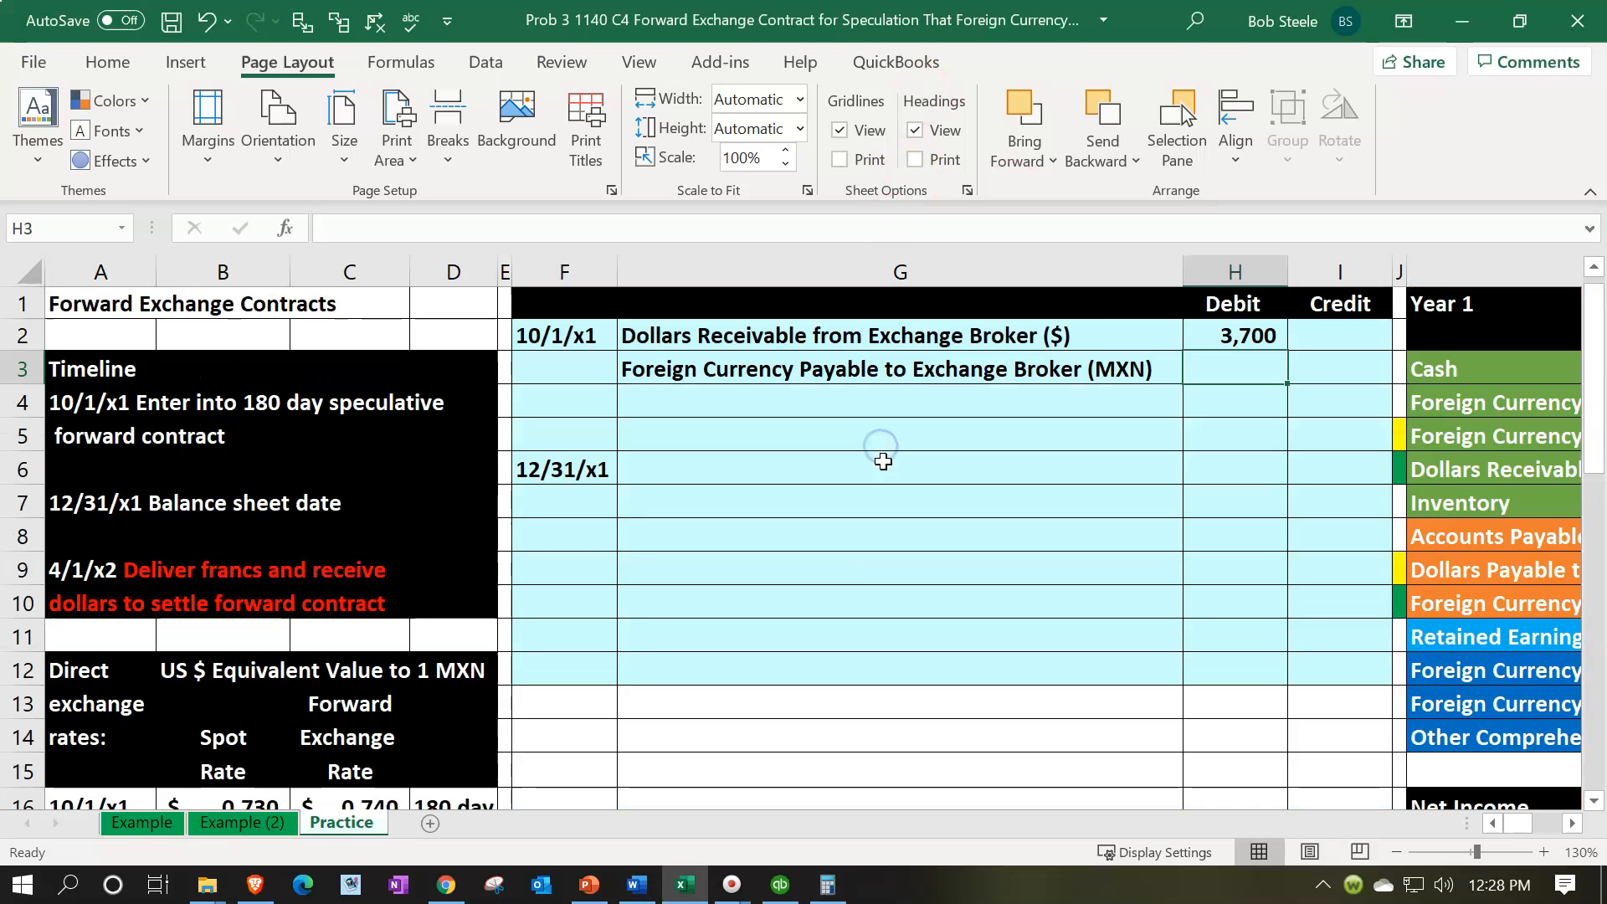
click(1205, 336)
text(=)
key(Down)
key(Down)
key(Down)
key(Down)
key(Down)
key(Down)
key(Down)
key(Down)
key(Down)
key(Down)
key(Down)
key(Down)
key(Down)
key(Down)
key(Down)
key(Down)
key(Down)
key(Down)
key(Down)
key(Down)
key(Down)
key(Left)
key(Left)
key(Left)
key(Left)
key(Left)
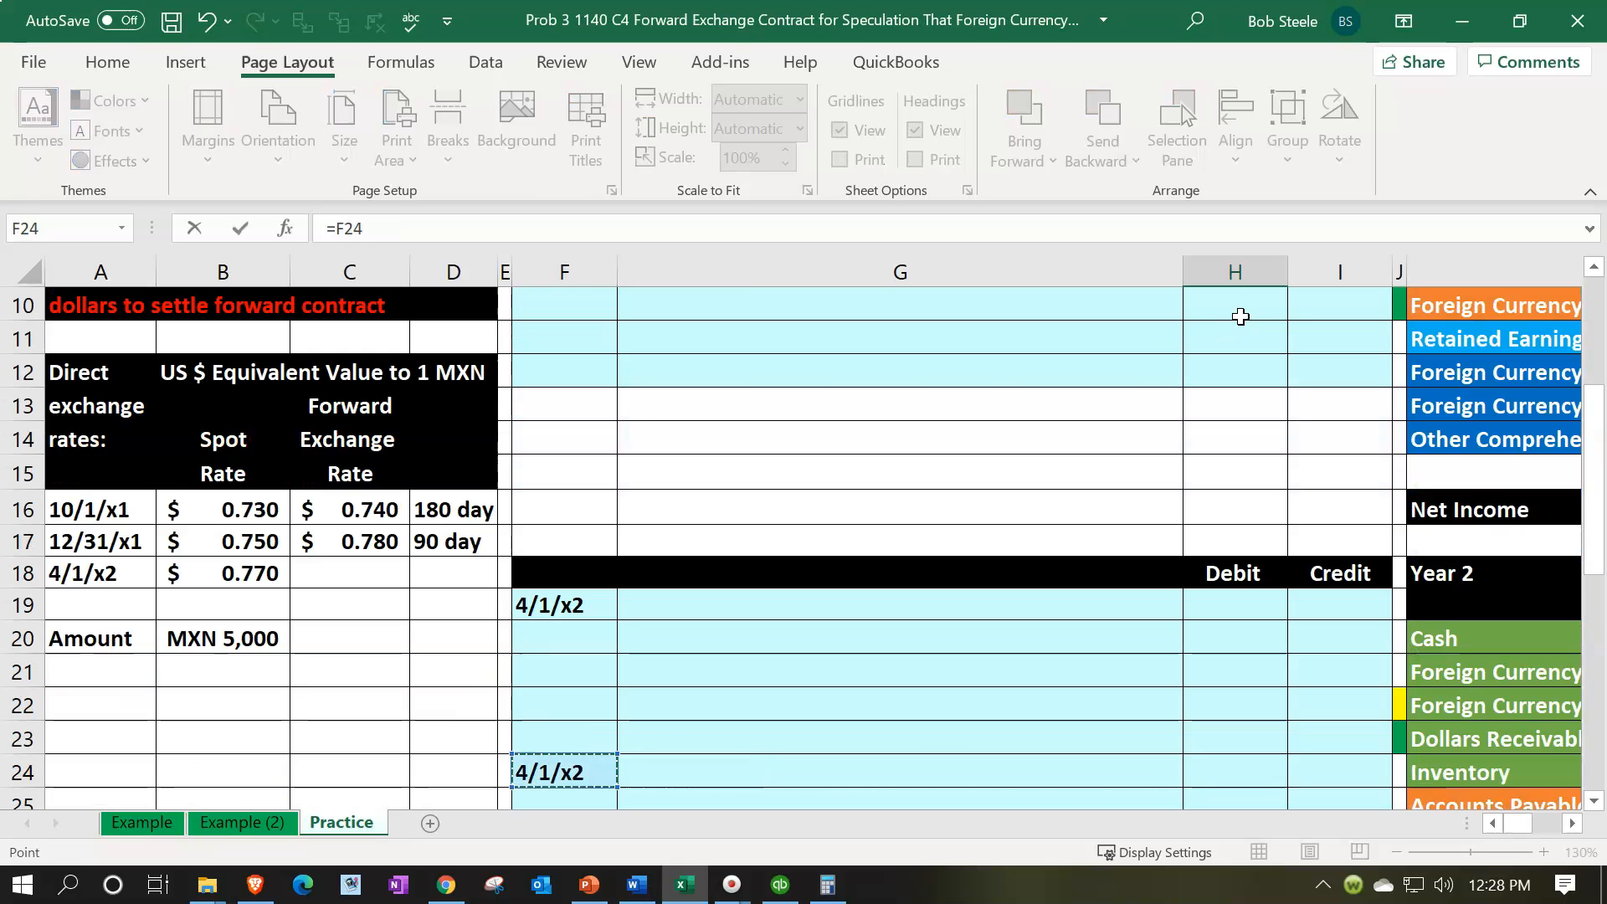
key(Left)
key(Up)
key(Up)
key(Up)
key(Up)
text(*)
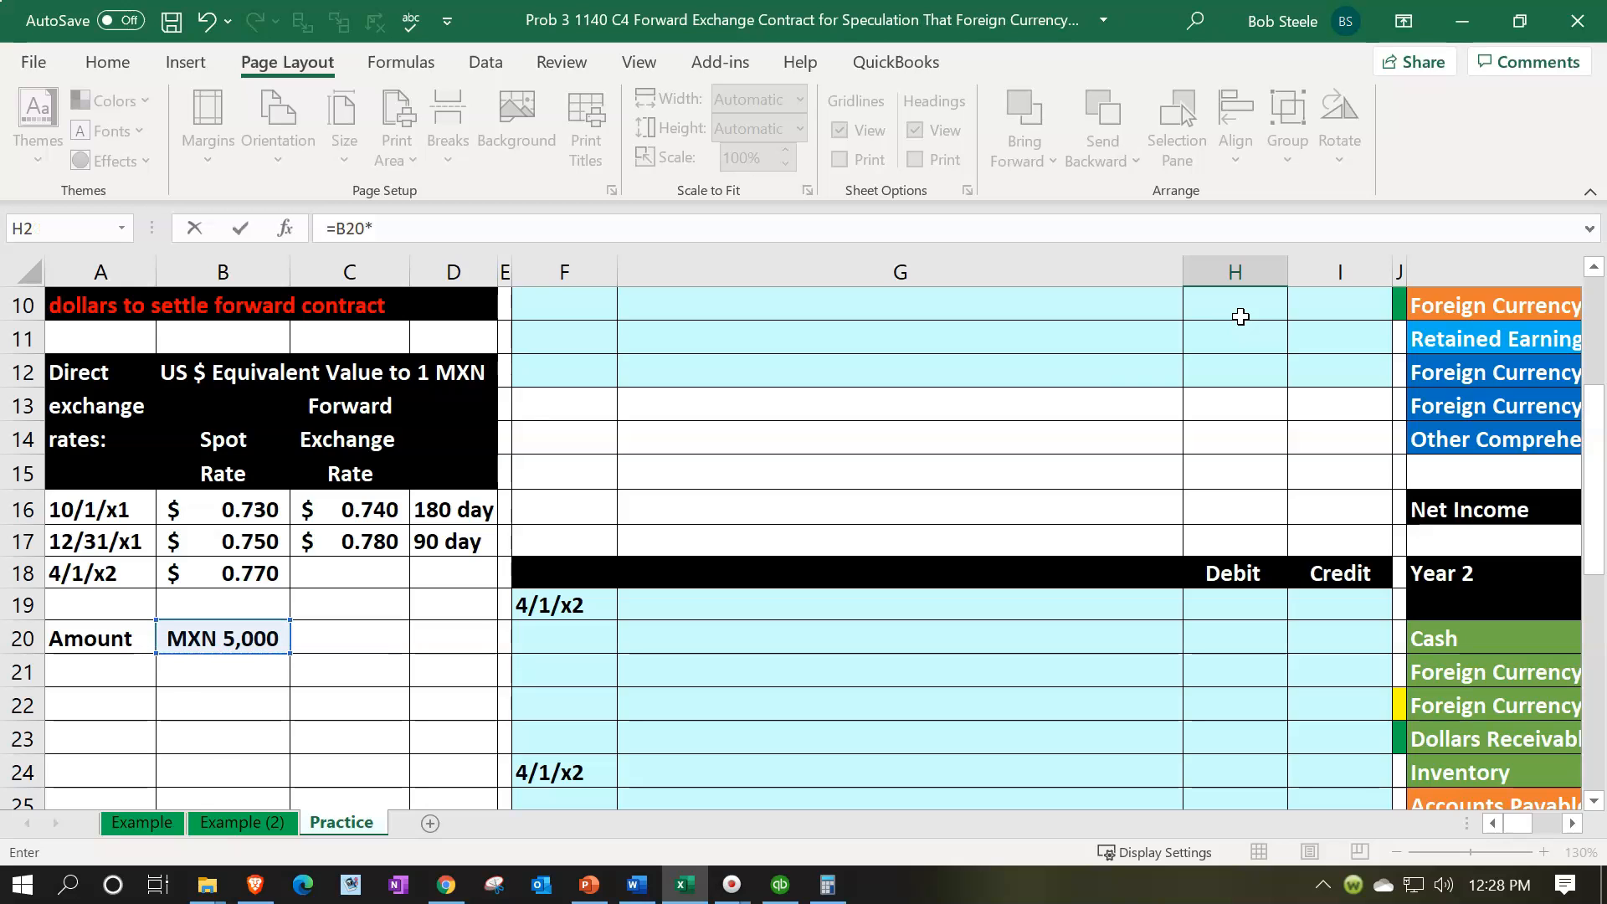
click(375, 508)
key(Return)
key(Up)
key(Up)
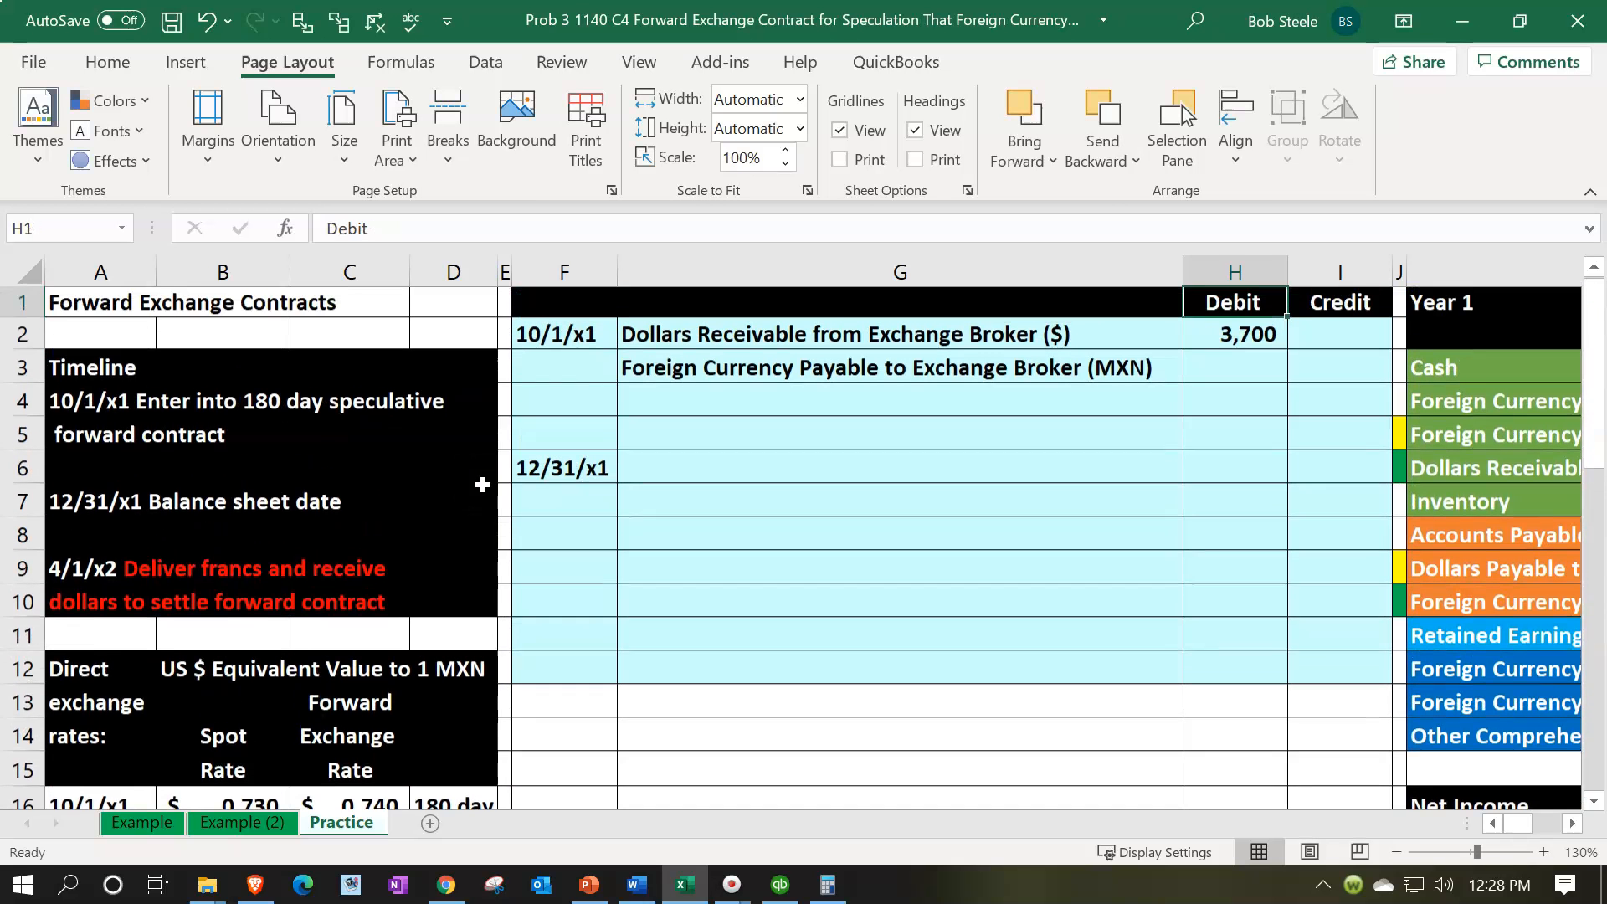
- Set the credit for Foreign Currency Payable to Exchange Broker in I3 to the negative of the debit, =-H2
key(Down)
key(Down)
key(Right)
text(=-)
key(Left)
key(Up)
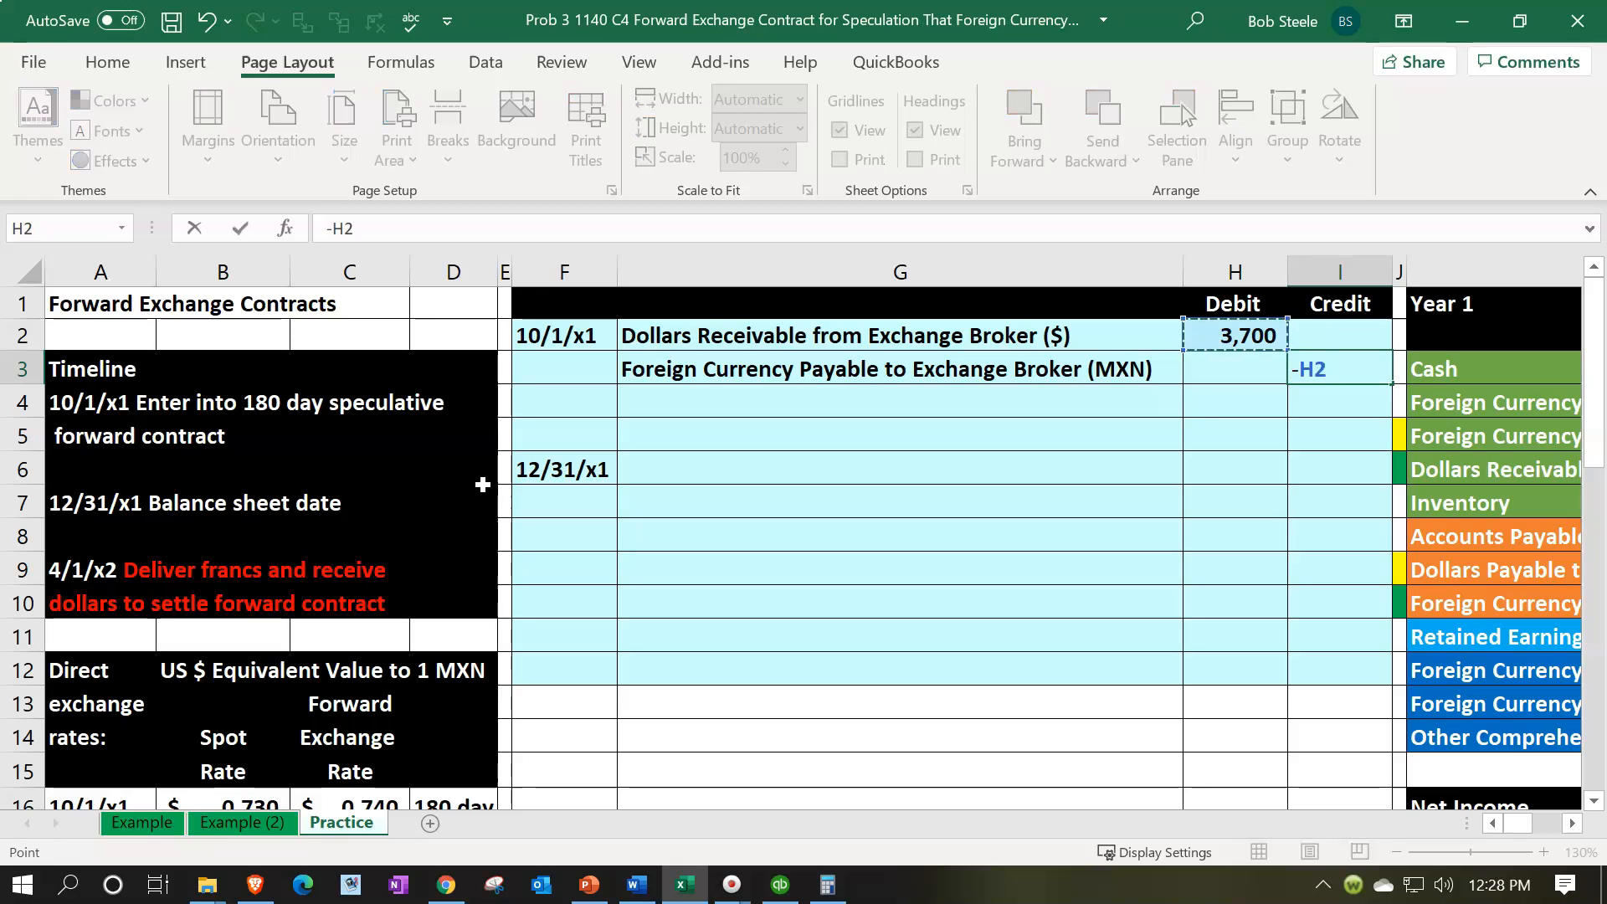
key(Return)
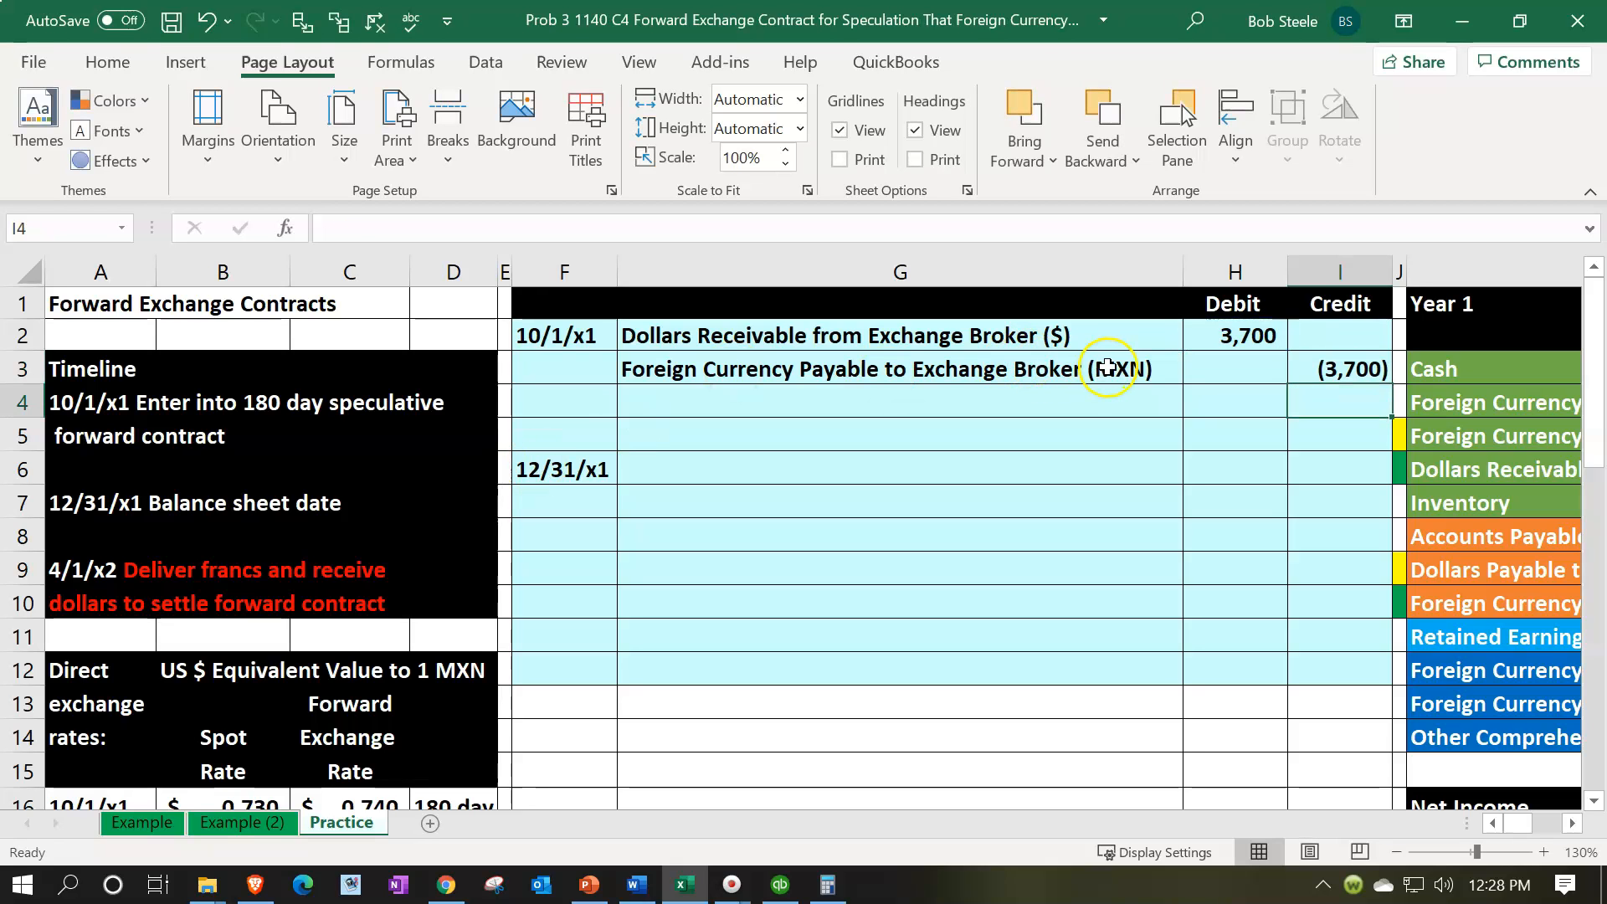
- Review the MXN contract amount in B20 against the debit in H2 and the credit in I3
scroll(938, 632, down, 3)
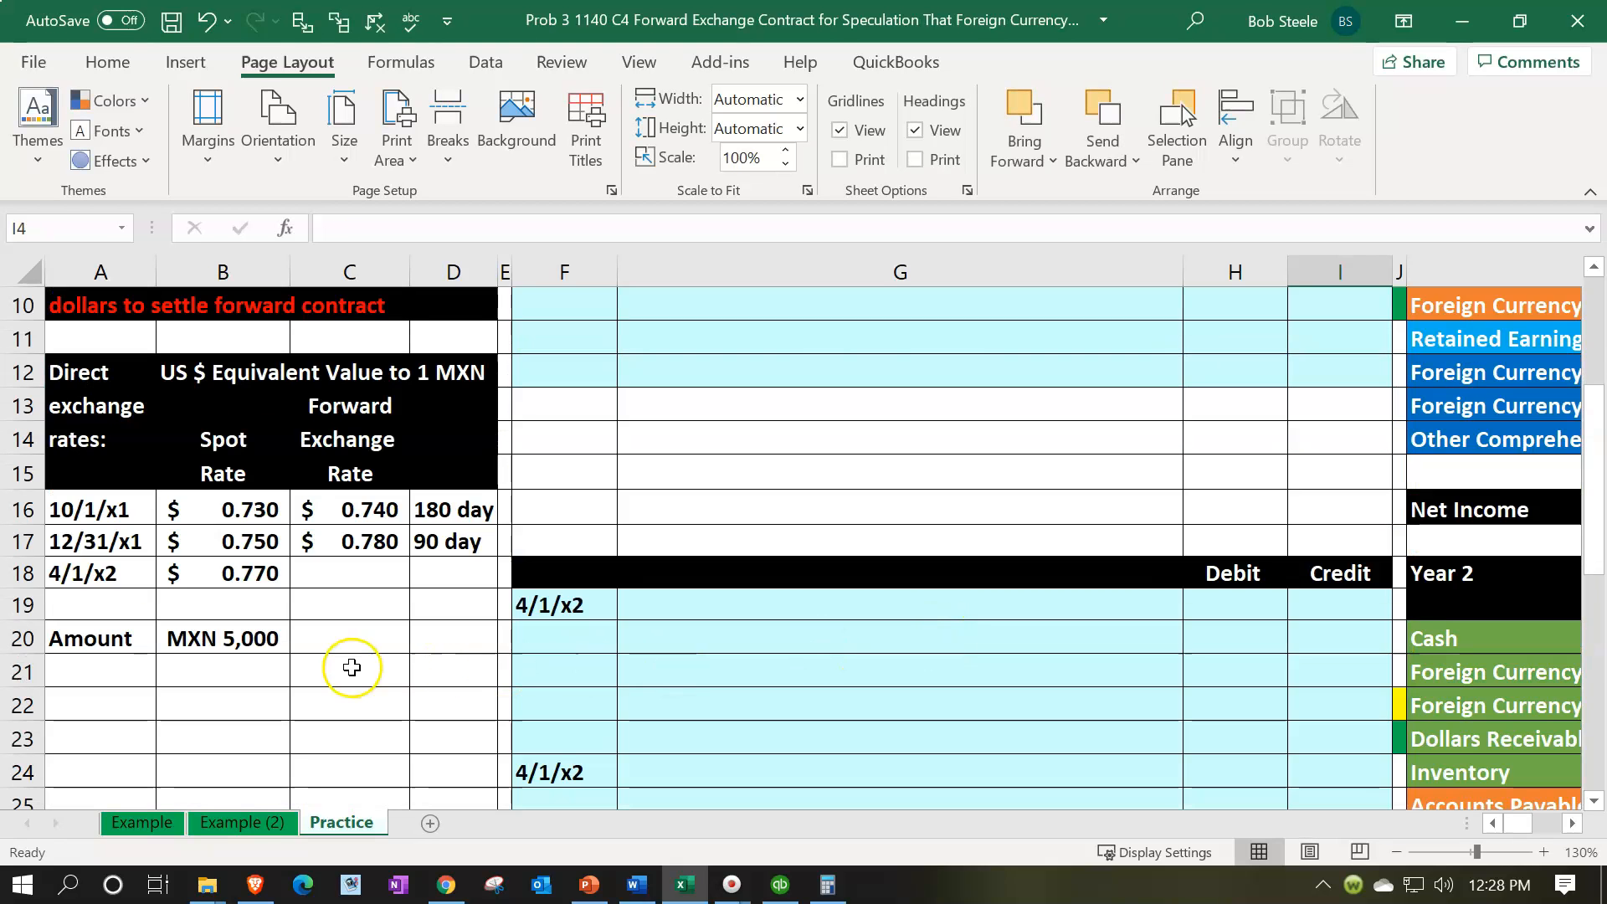
click(236, 625)
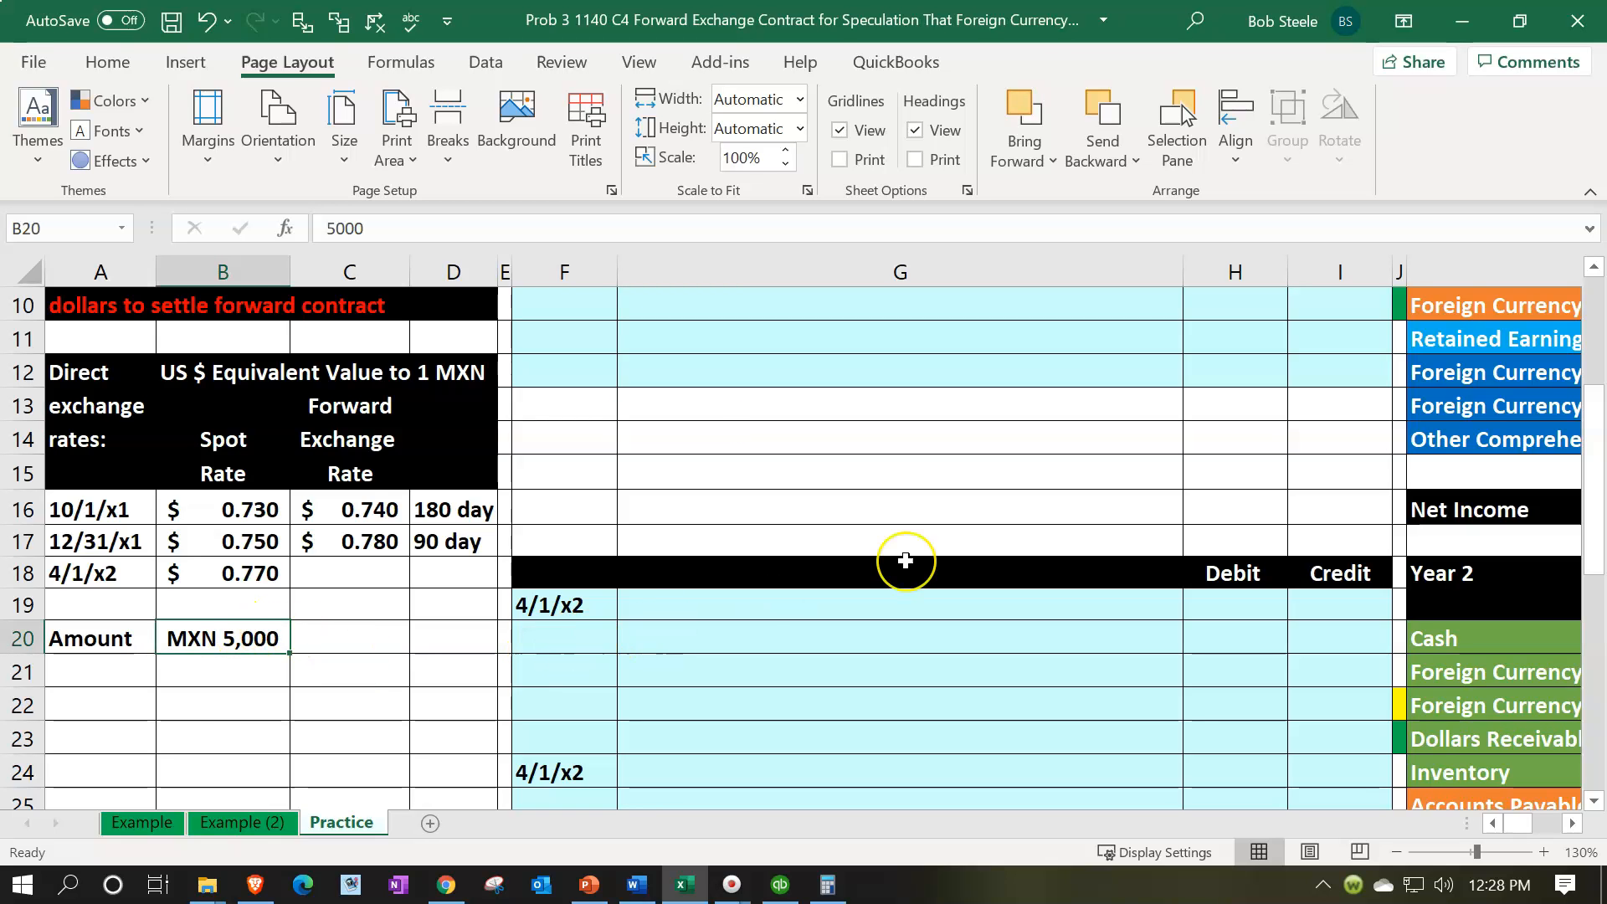
scroll(904, 560, up, 2)
scroll(905, 561, up, 1)
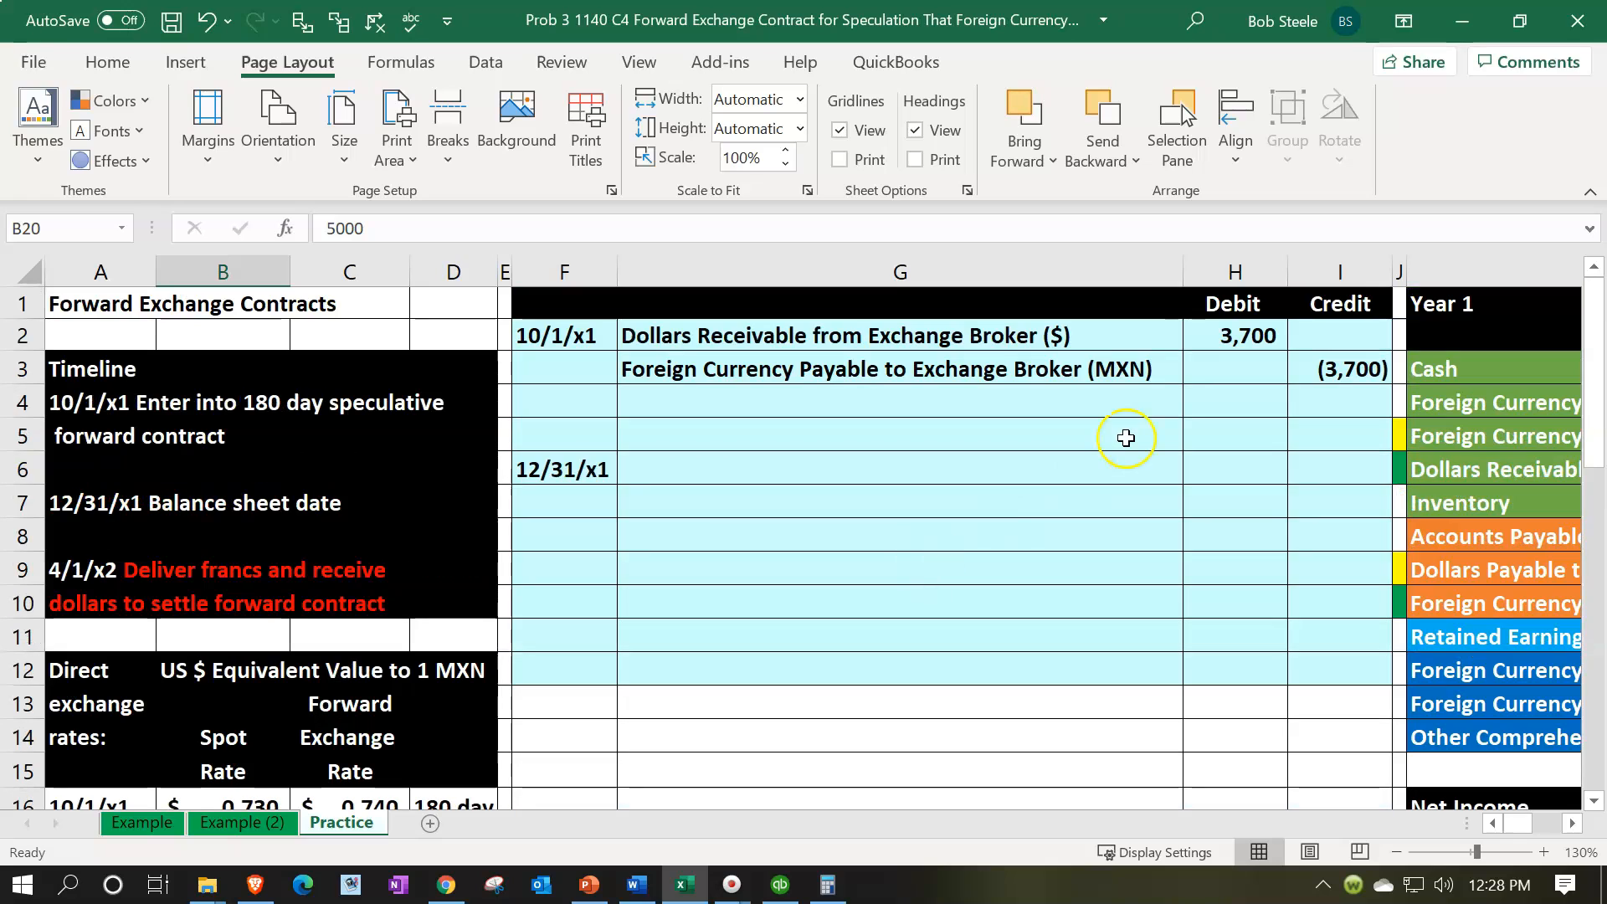
click(1198, 341)
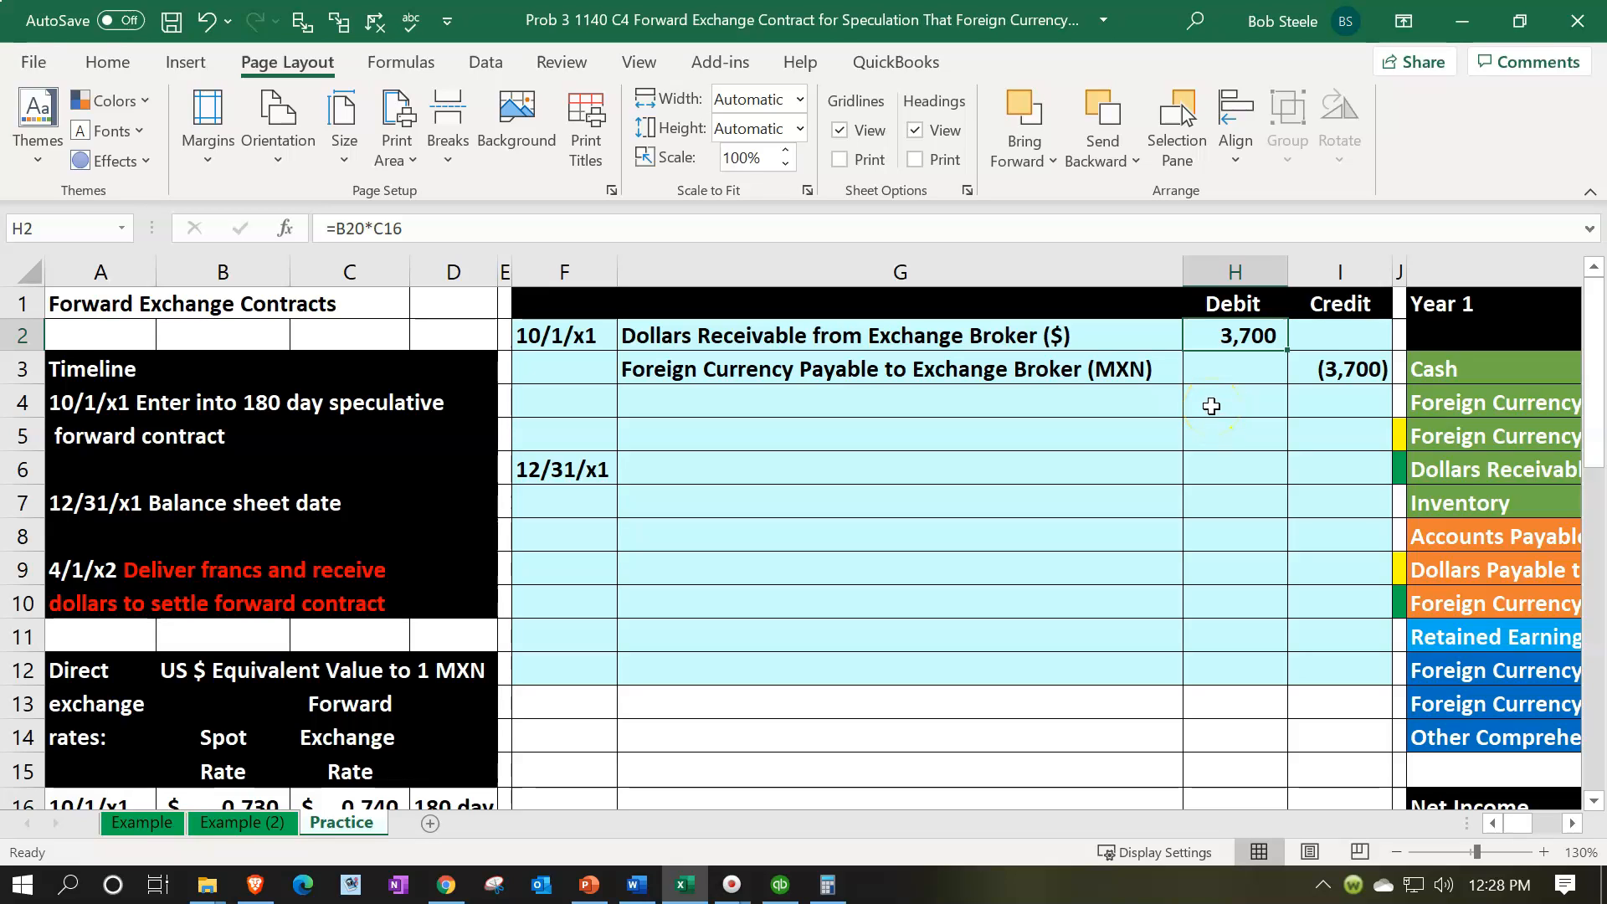
click(1325, 366)
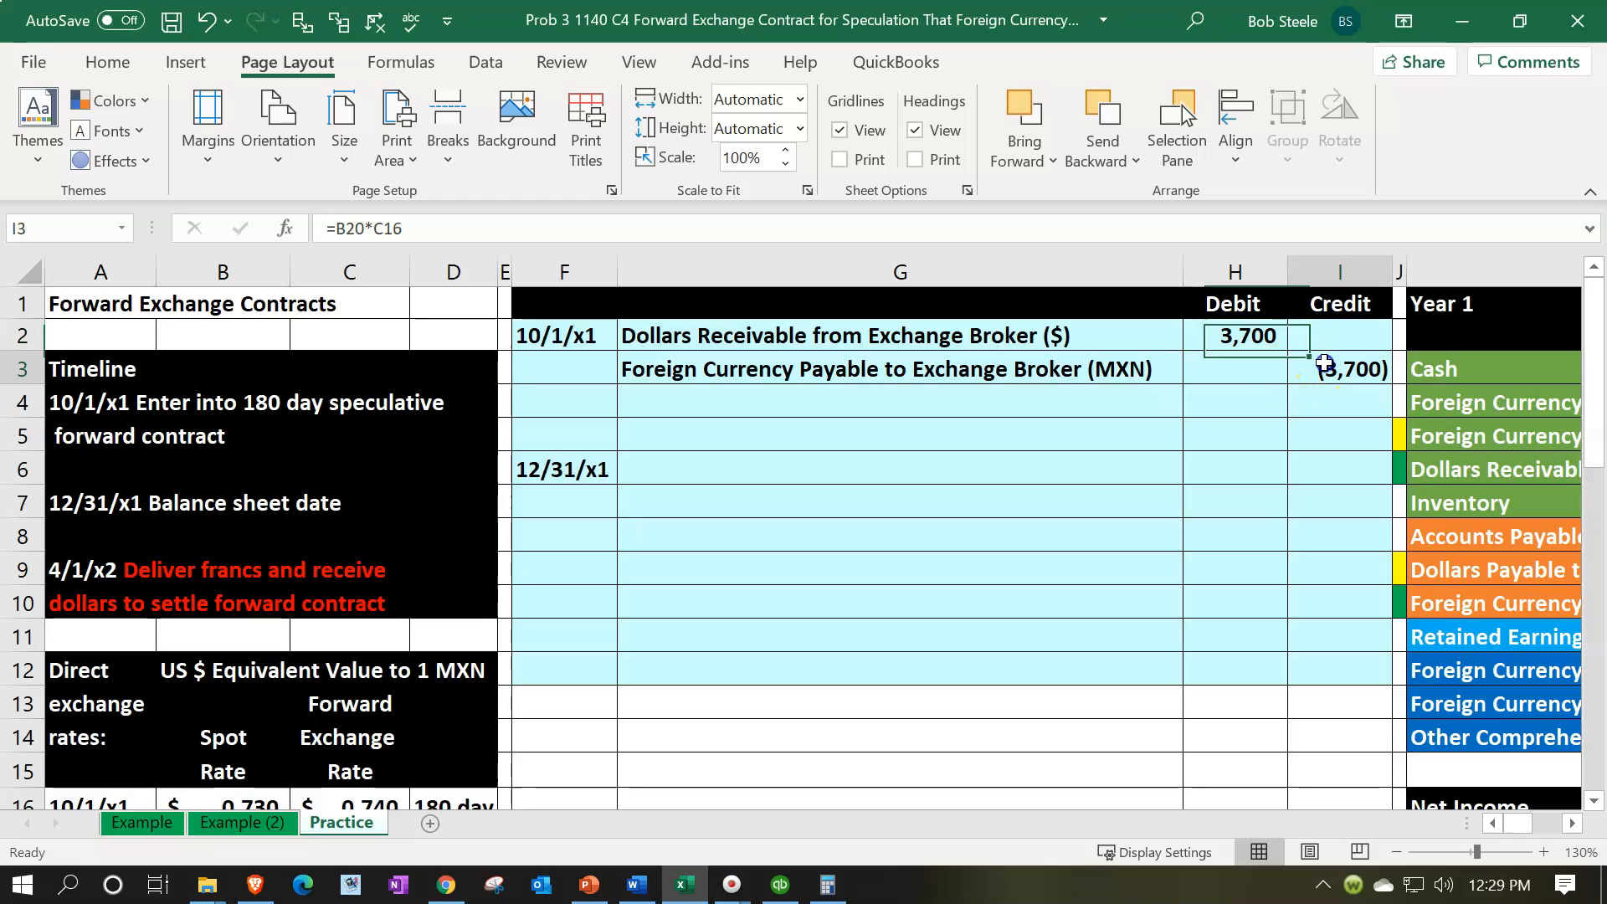
scroll(1340, 494, down, 3)
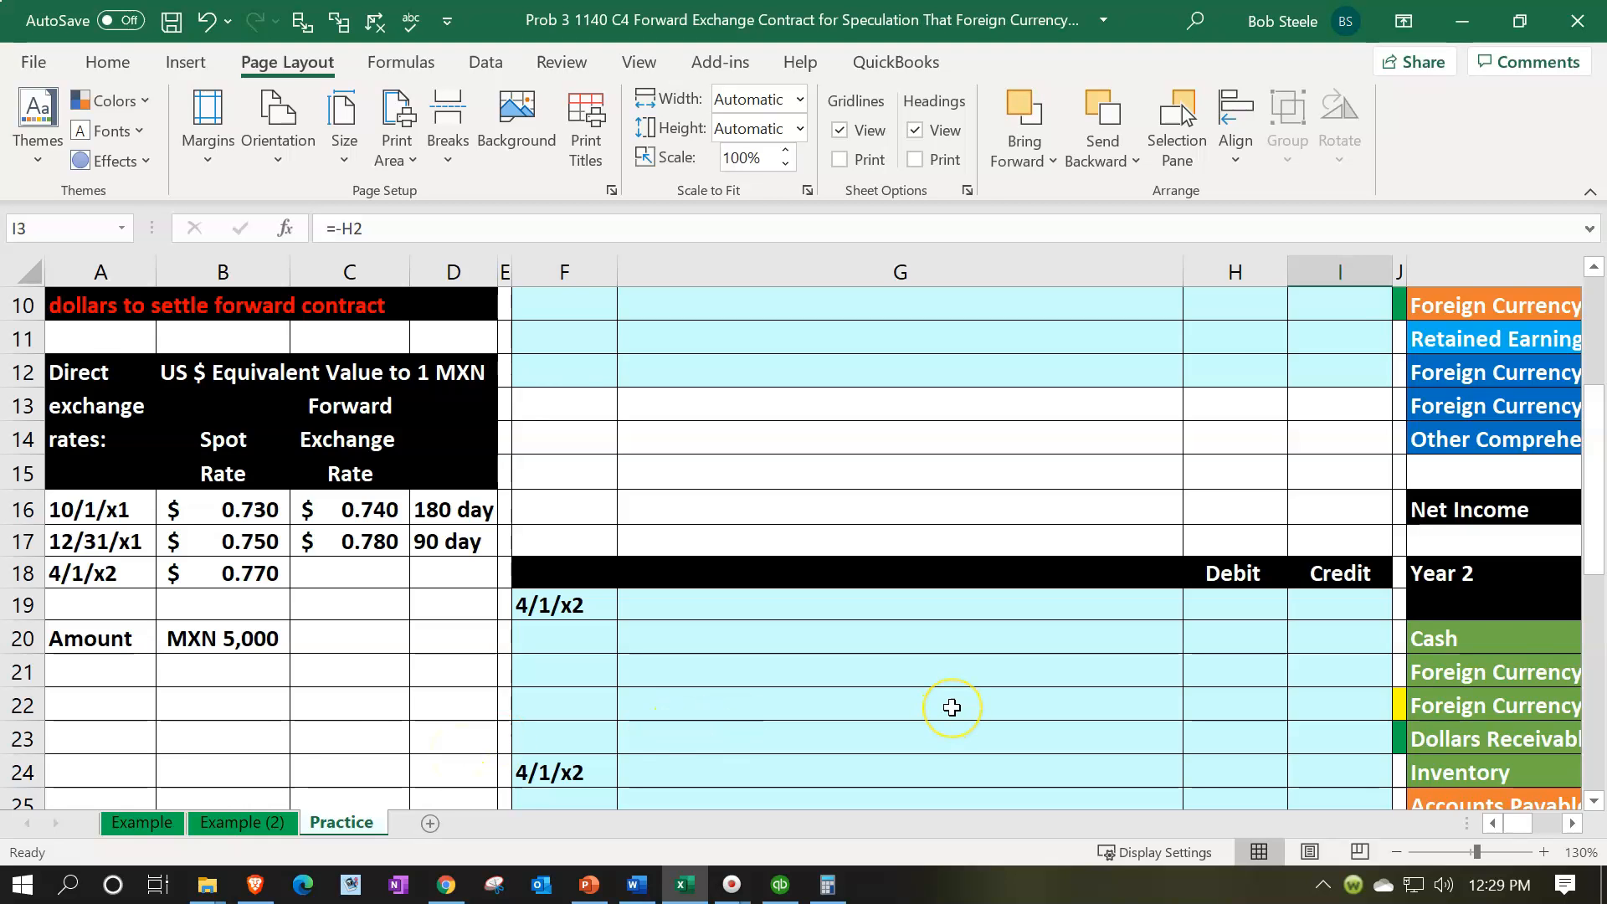
scroll(947, 706, up, 3)
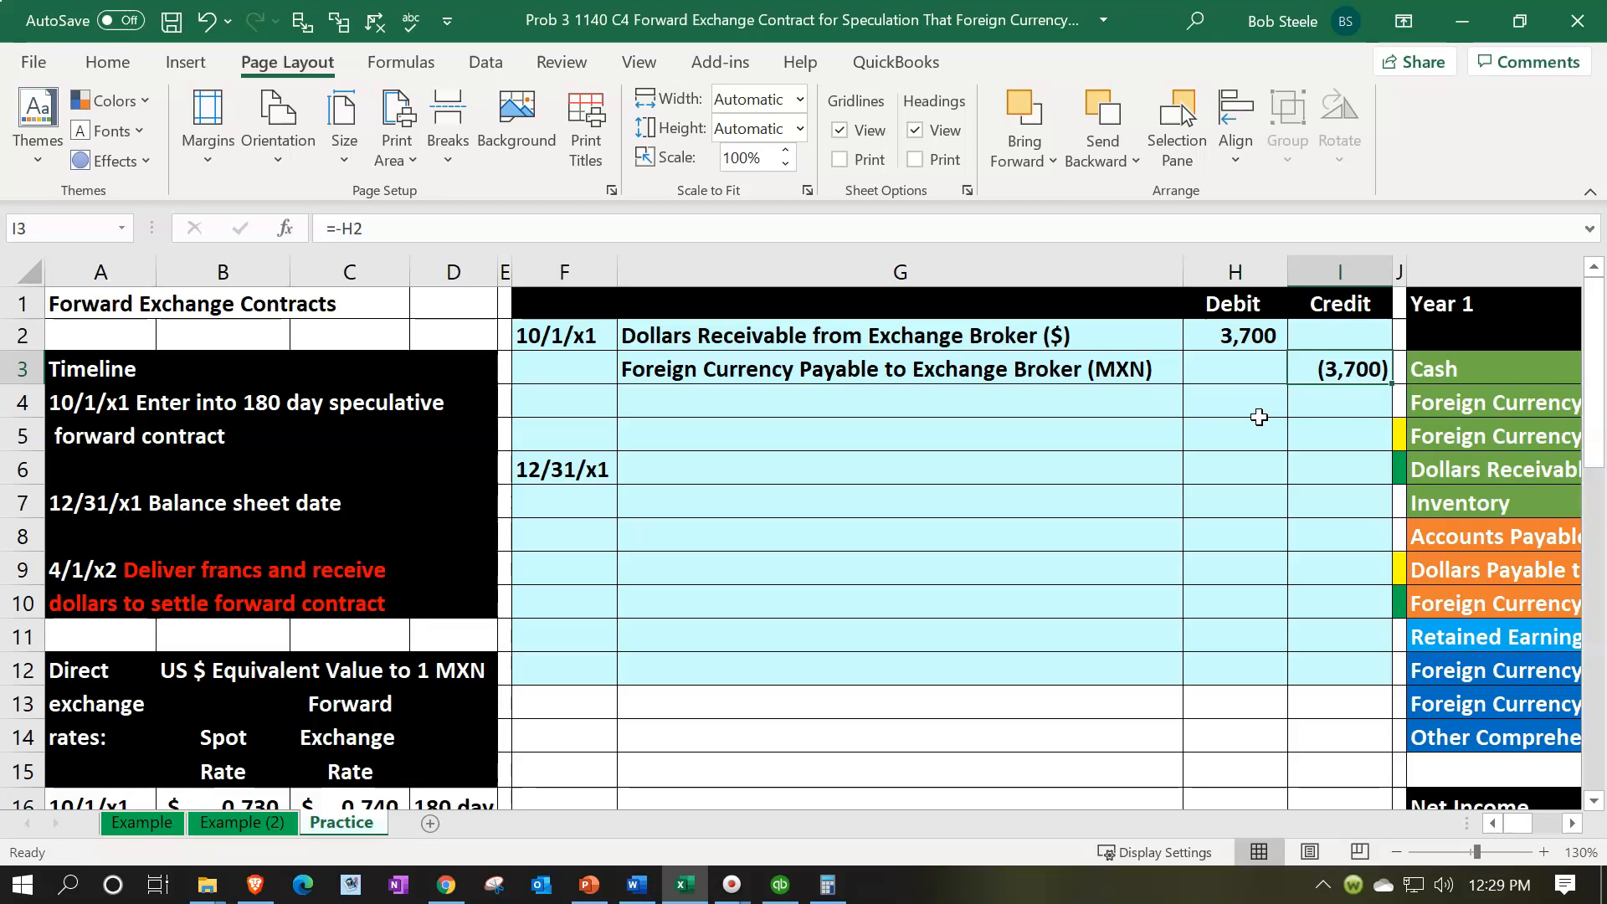
click(1318, 372)
- Examine the 12/31/x1 forward rate and 4/1/x2 spot rate in relation to the MXN payable line of the 10/1/x1 entry
scroll(797, 581, down, 3)
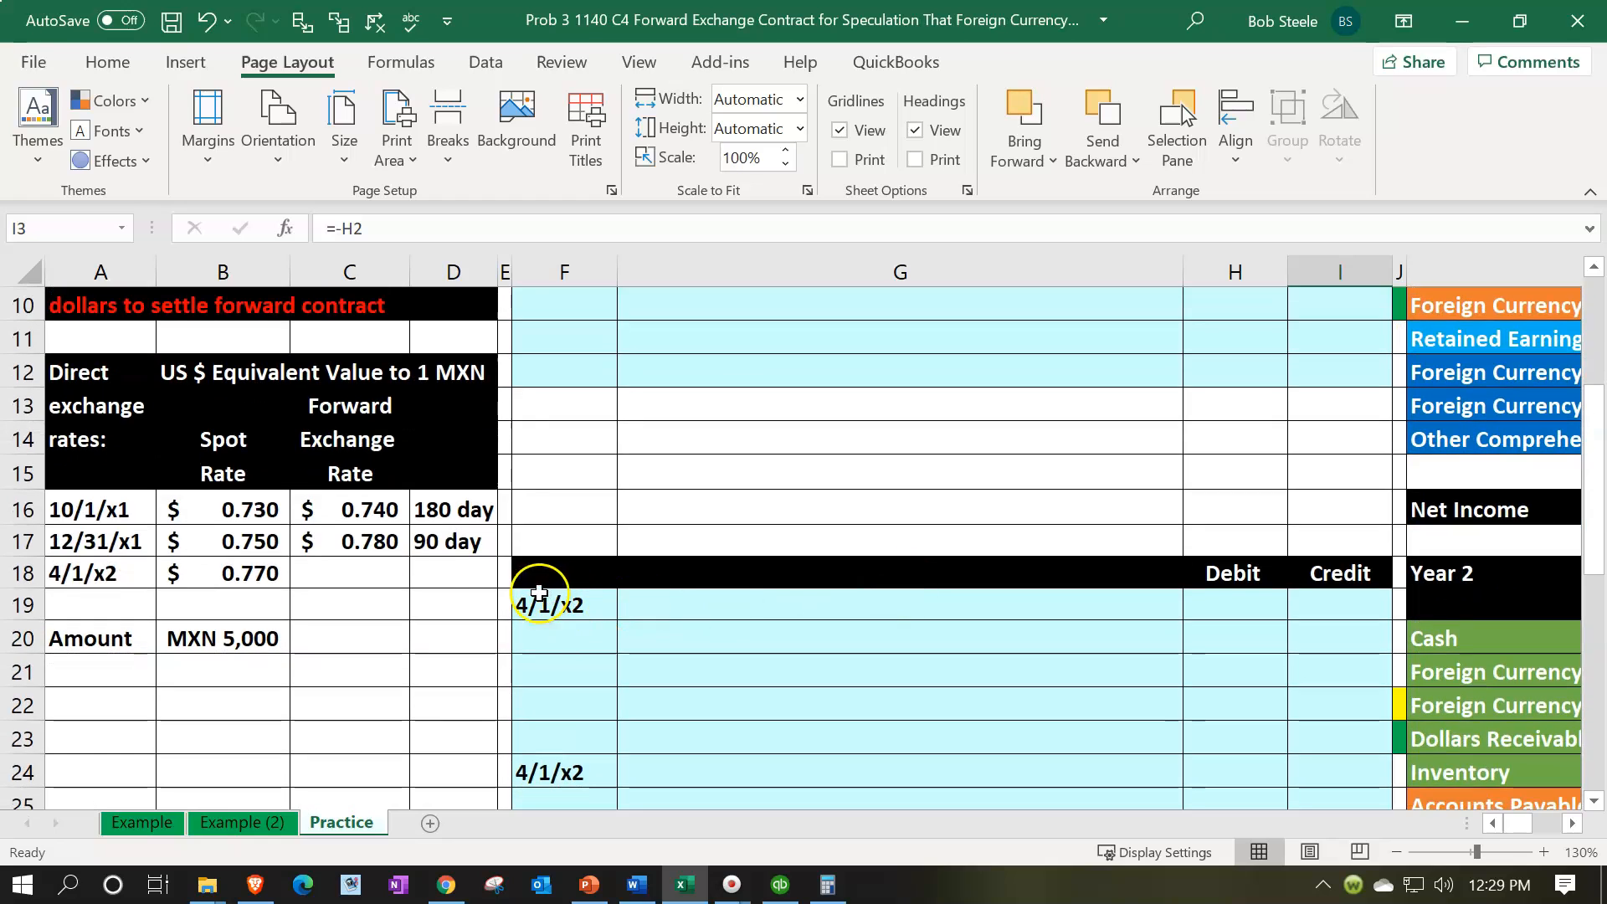
click(374, 544)
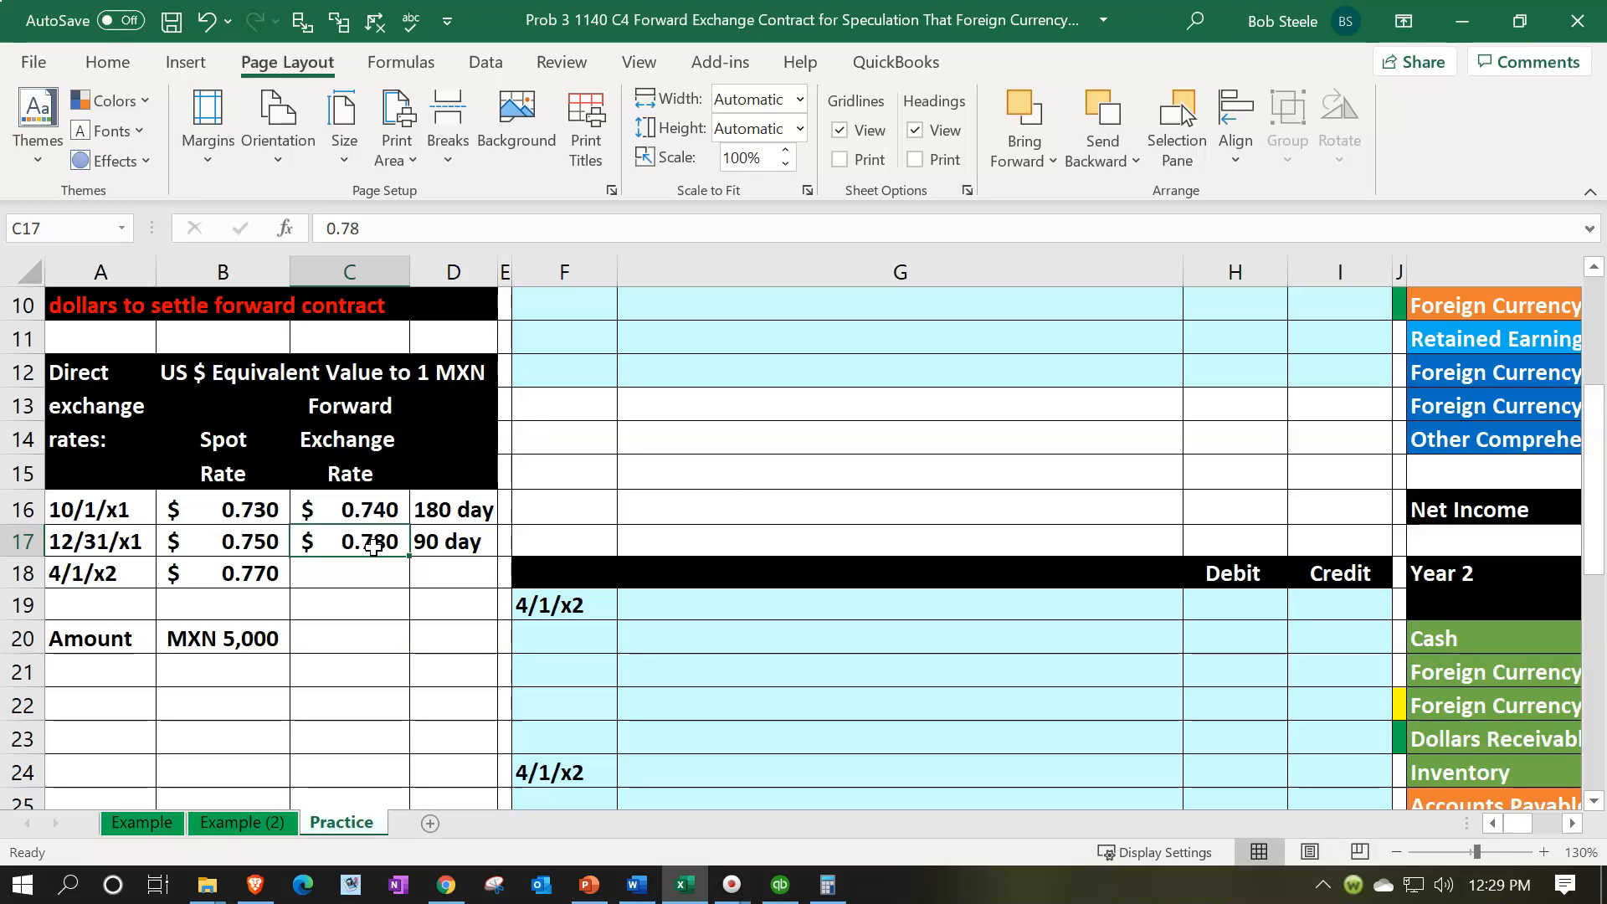
click(237, 574)
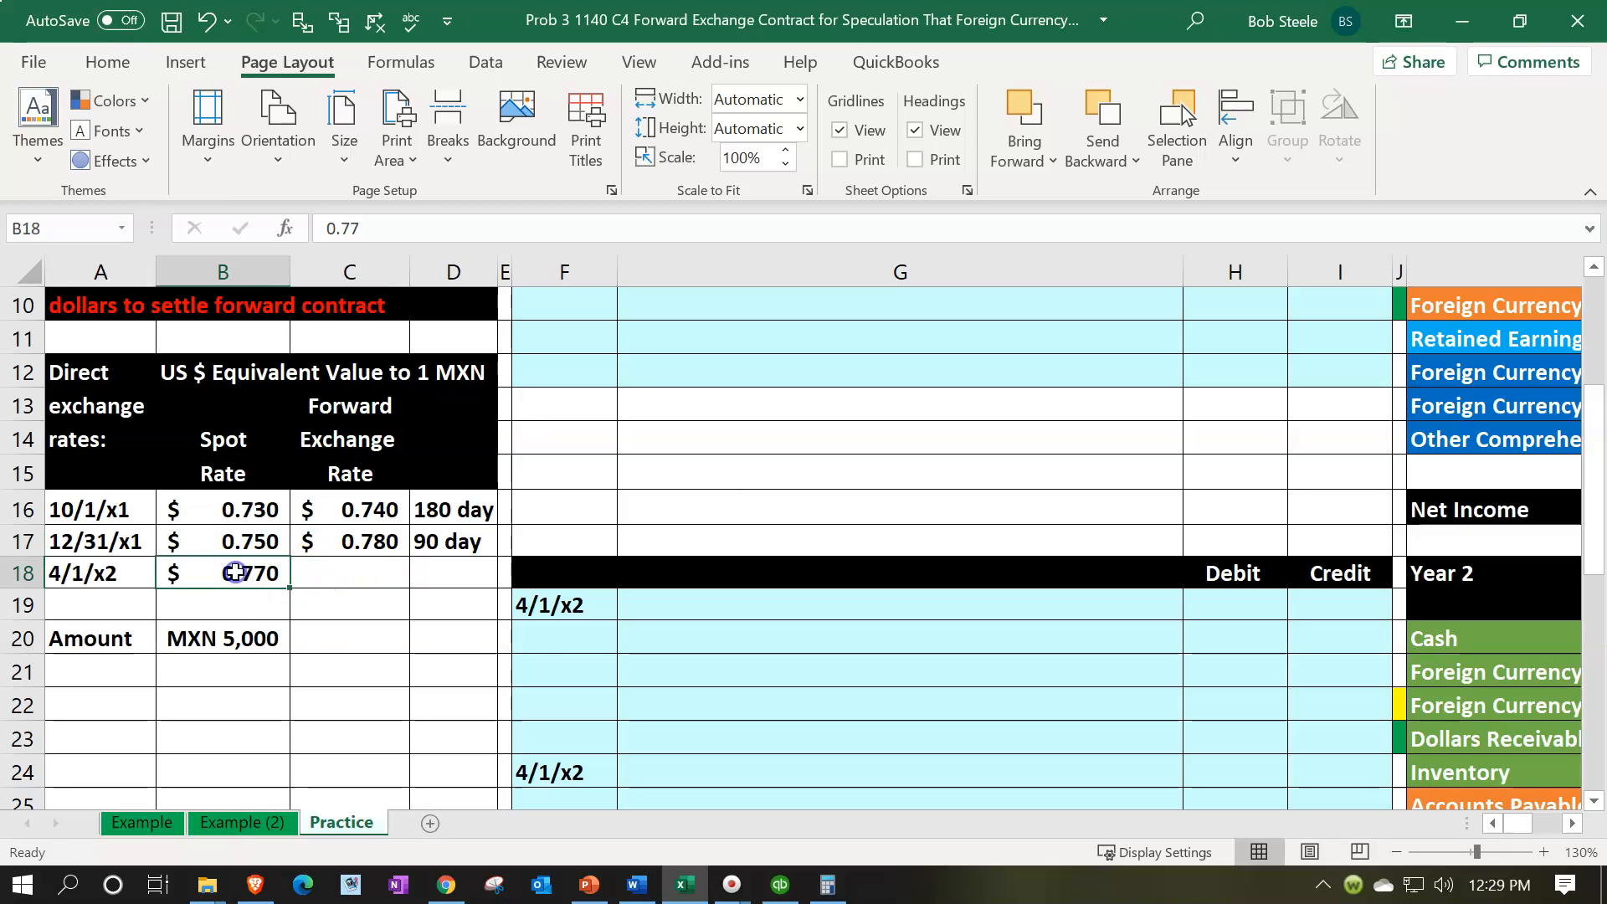
scroll(534, 612, down, 1)
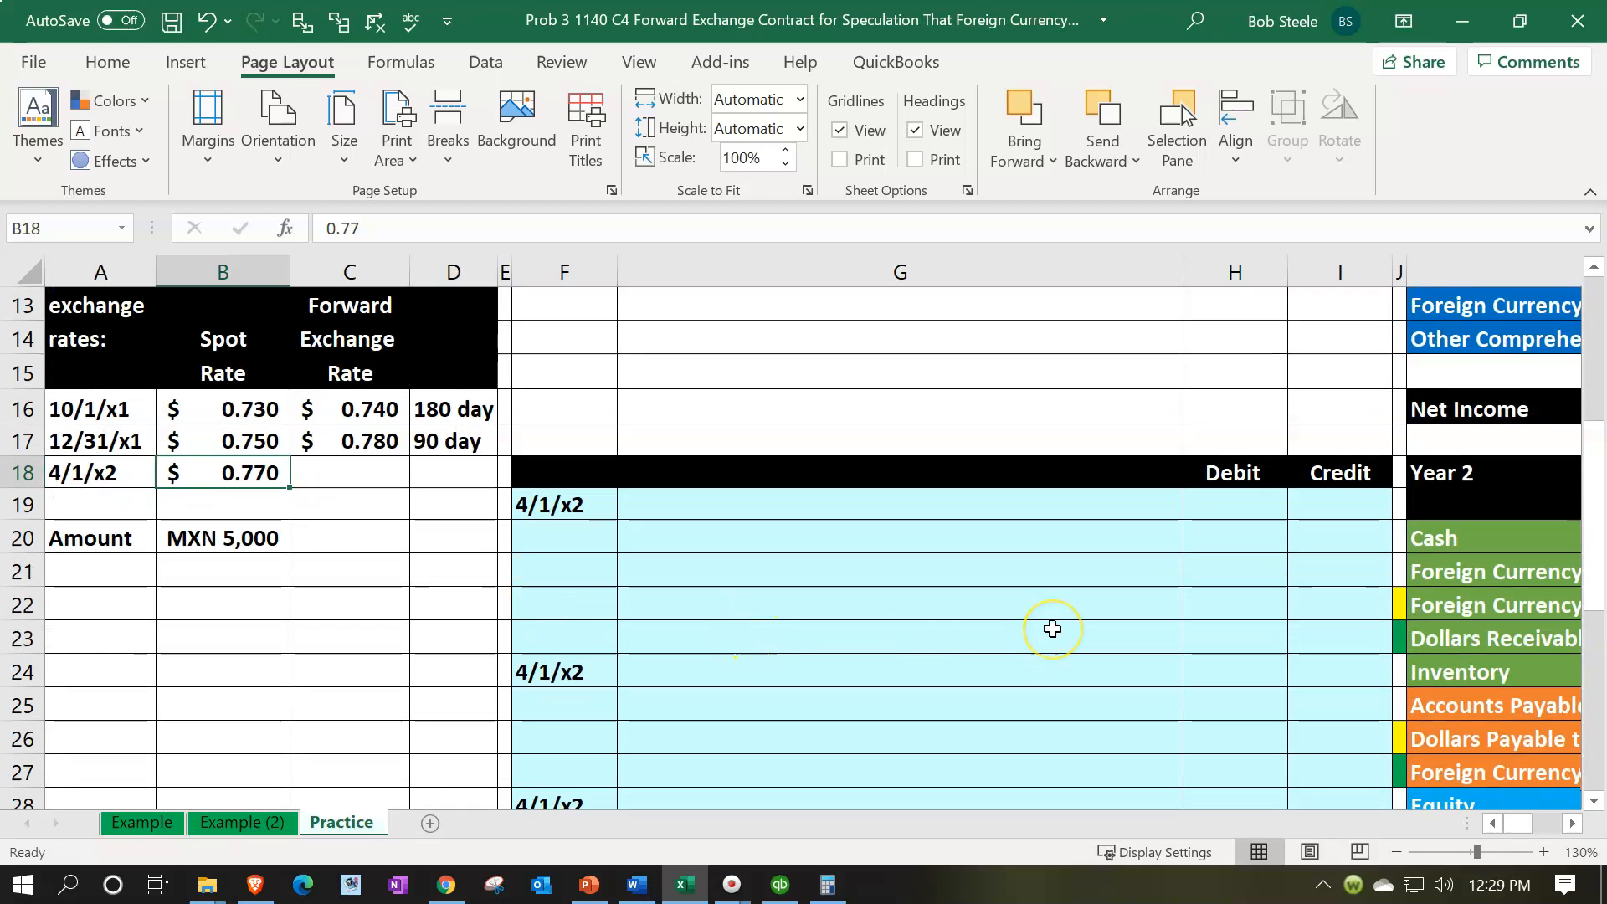
scroll(1052, 629, up, 4)
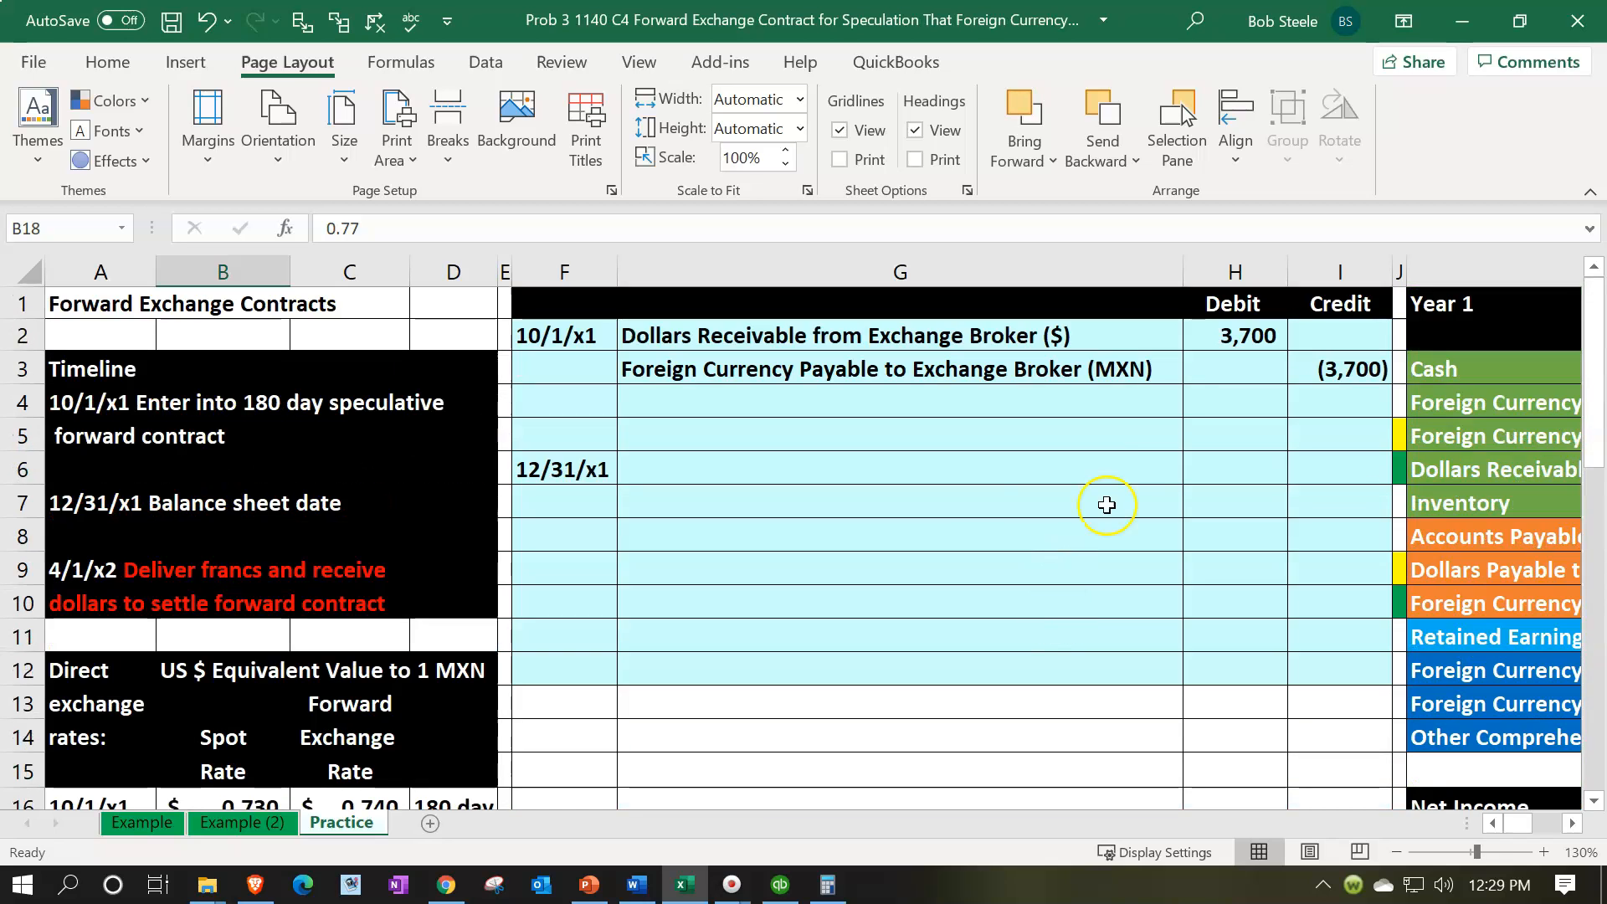
click(1150, 403)
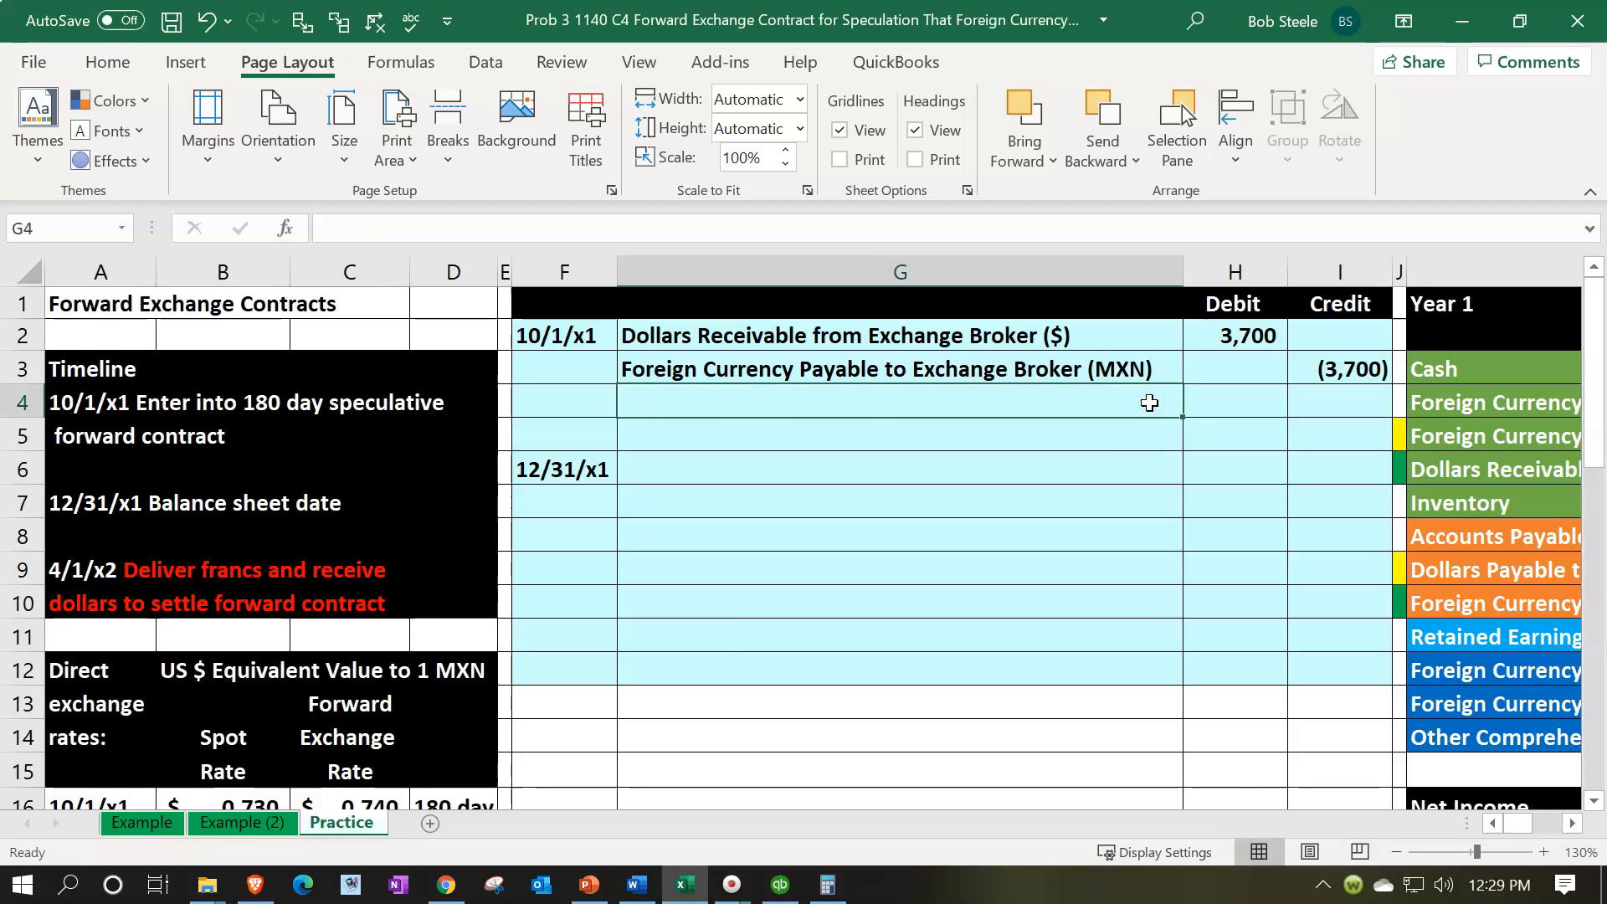
key(Up)
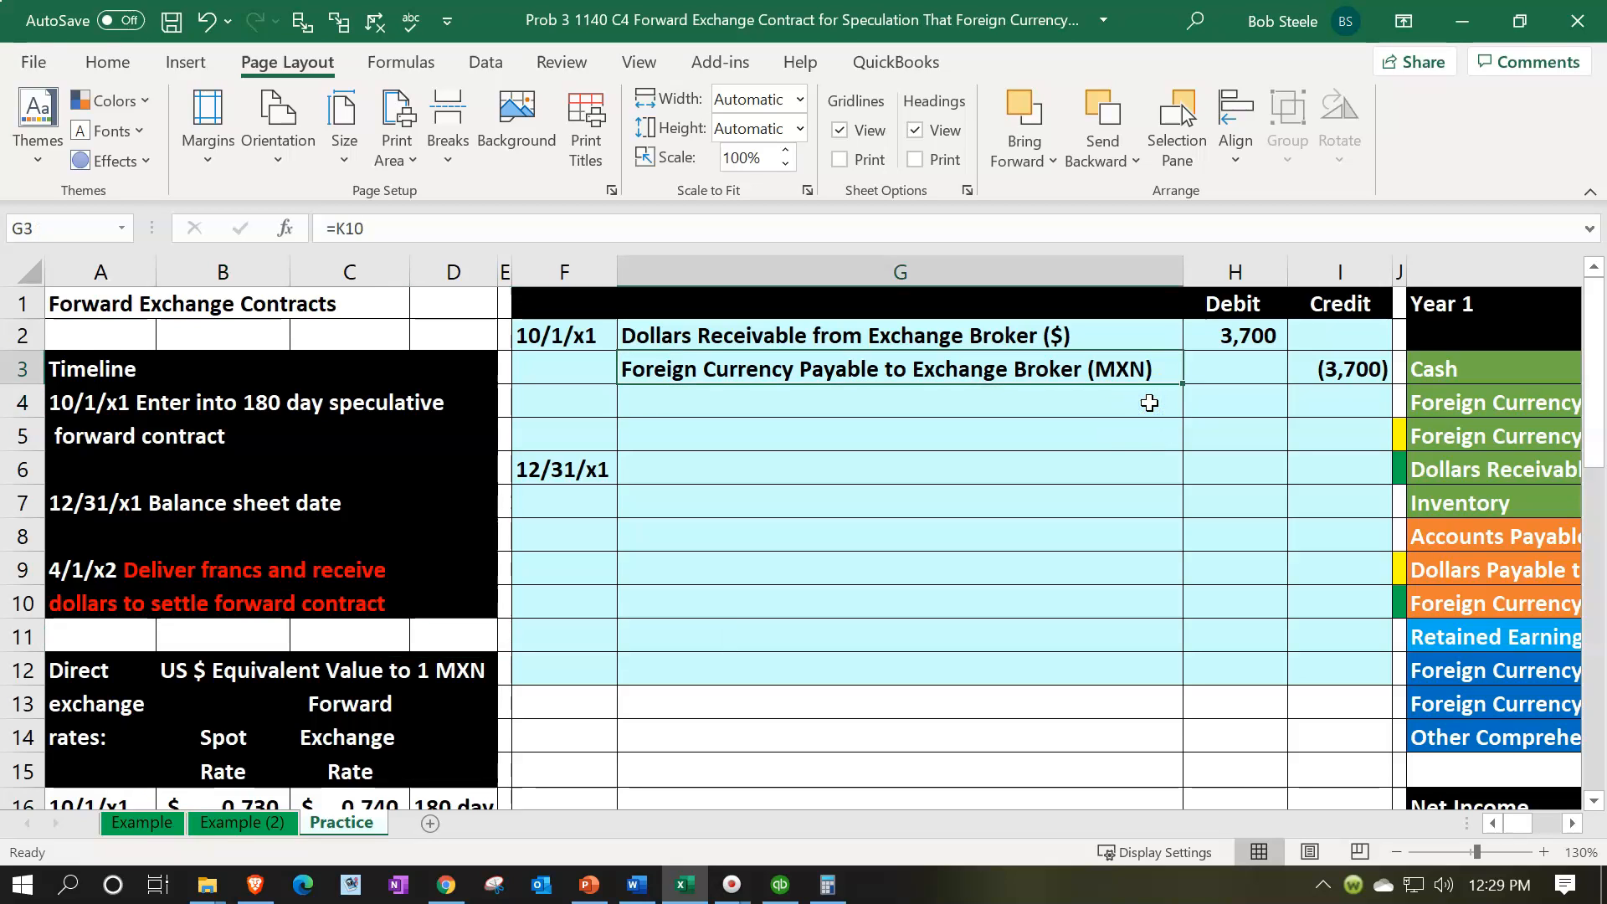
key(Right)
key(Right)
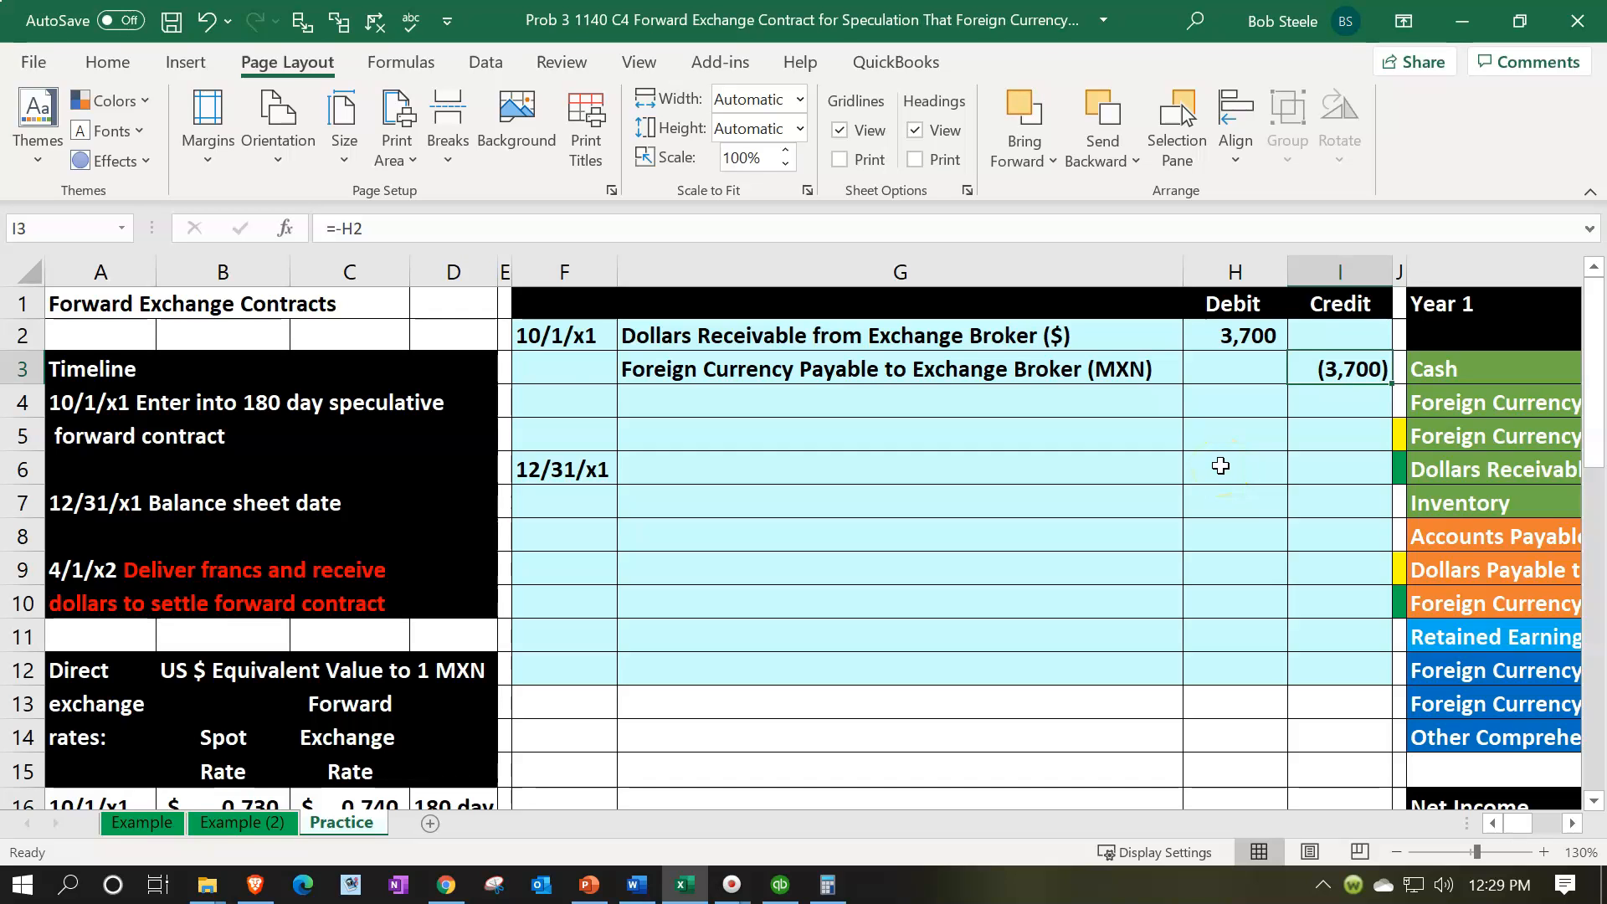
- Post the 10/1/x1 debit to the Year 1 worksheet by linking the Dollars Receivable entry in M6 to H2
key(Right)
key(Right)
key(Right)
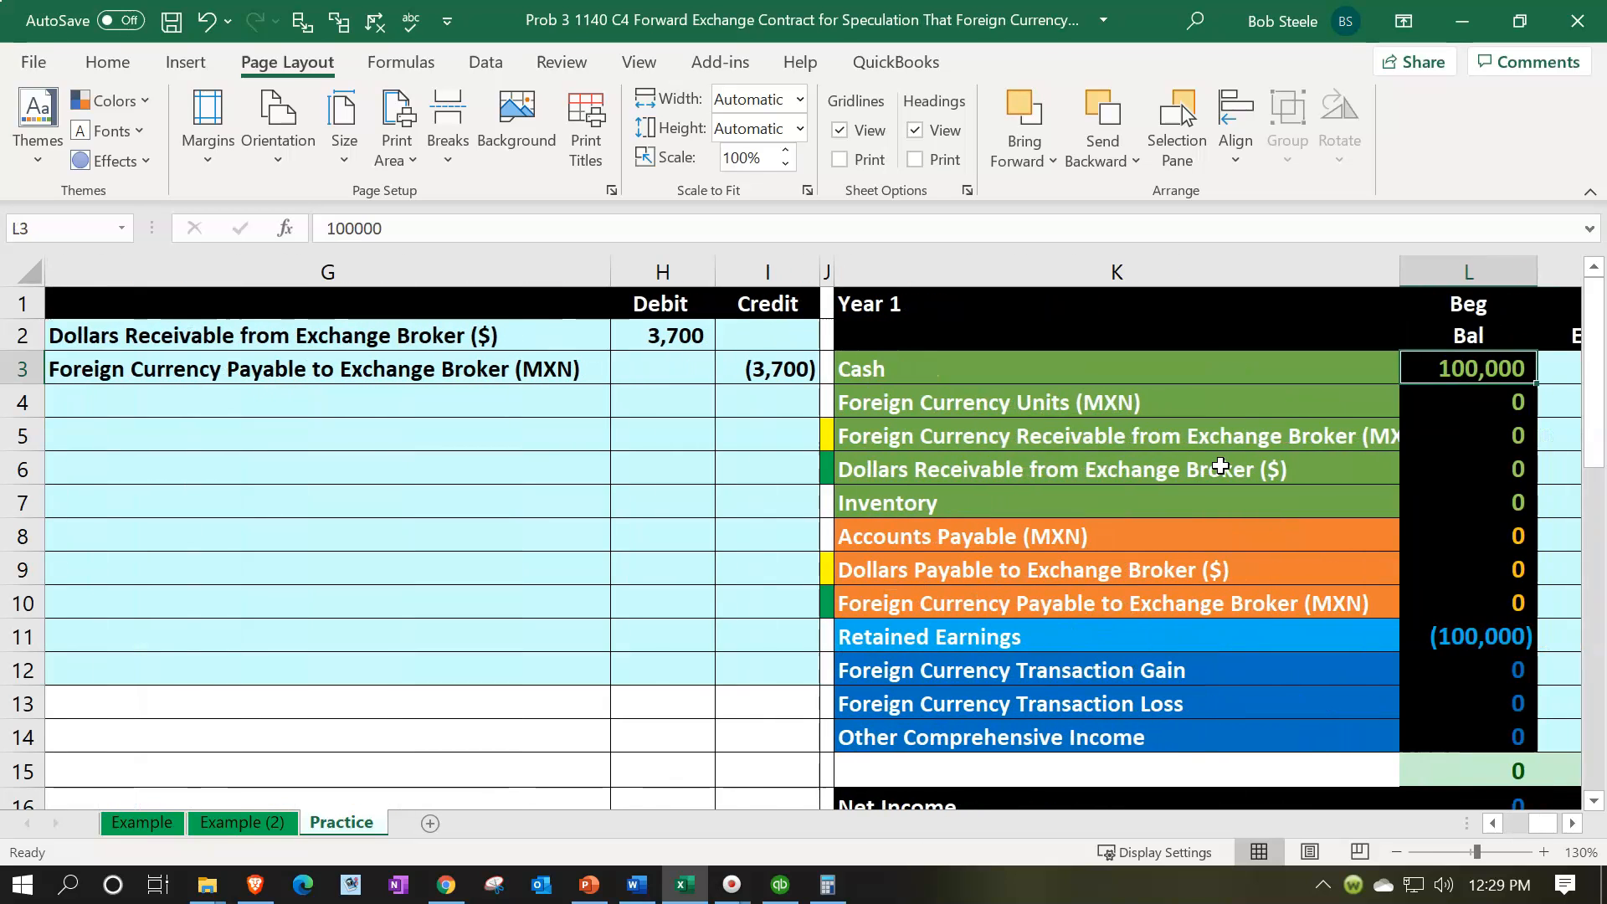
key(Down)
key(Down)
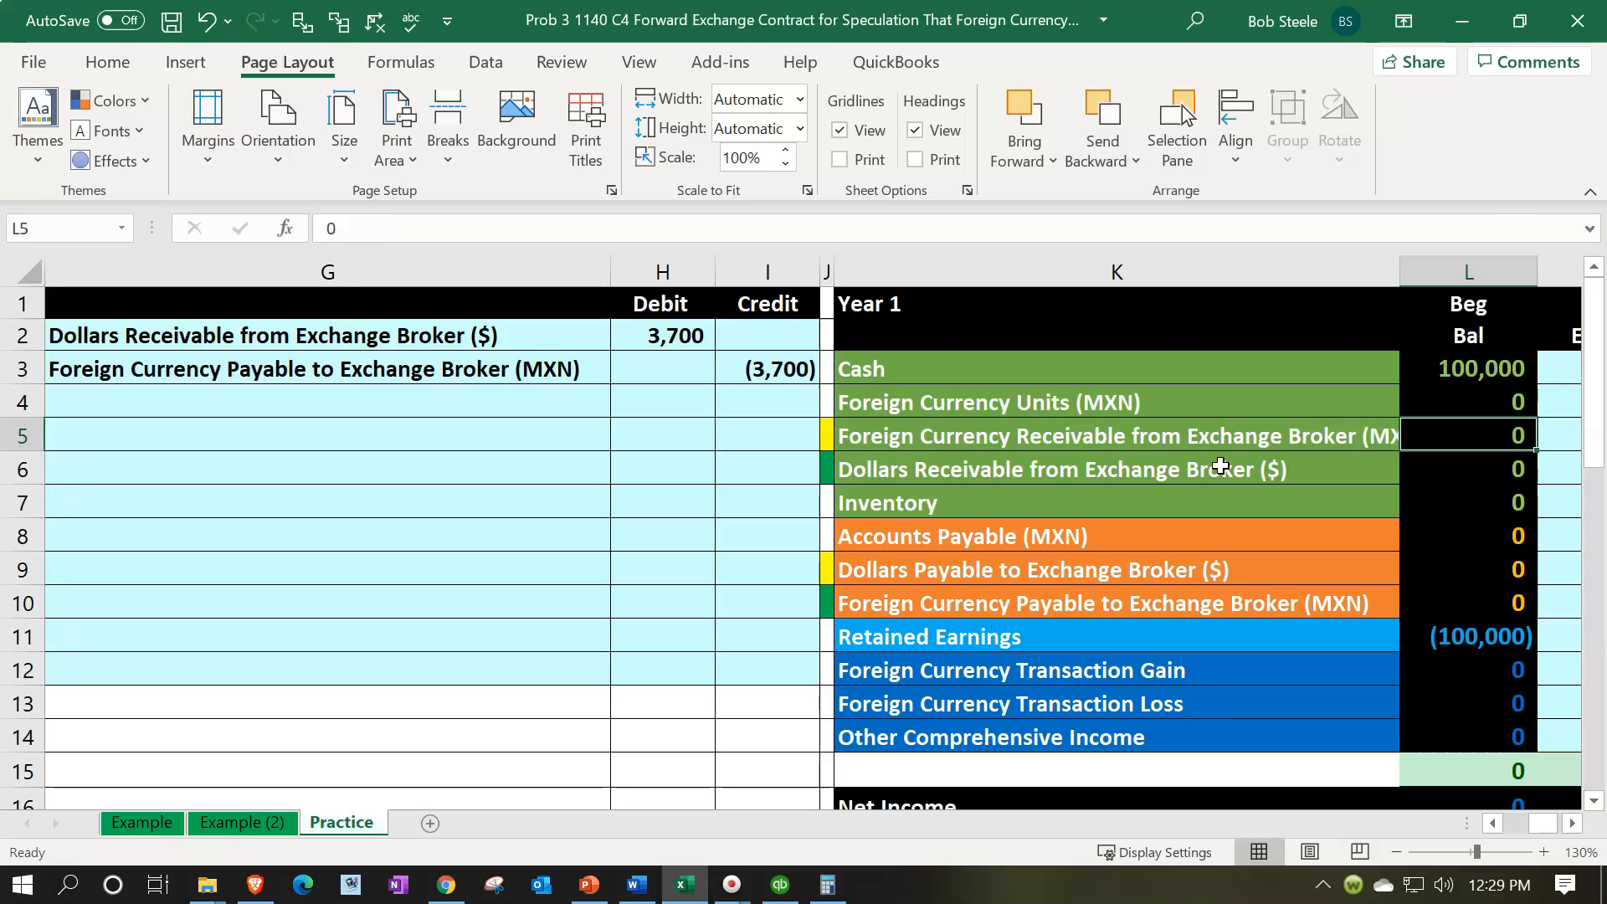
key(Down)
key(Right)
text(=)
key(Left)
key(Left)
key(Left)
key(Left)
key(Left)
key(Right)
key(Up)
key(Up)
key(Up)
key(Up)
key(Left)
key(Return)
- Post the 10/1/x1 credit by linking the Foreign Currency Payable to Exchange Broker (MXN) entry in M10 to I3
key(Down)
key(Down)
key(Down)
key(Down)
key(Down)
key(Down)
key(Up)
key(Up)
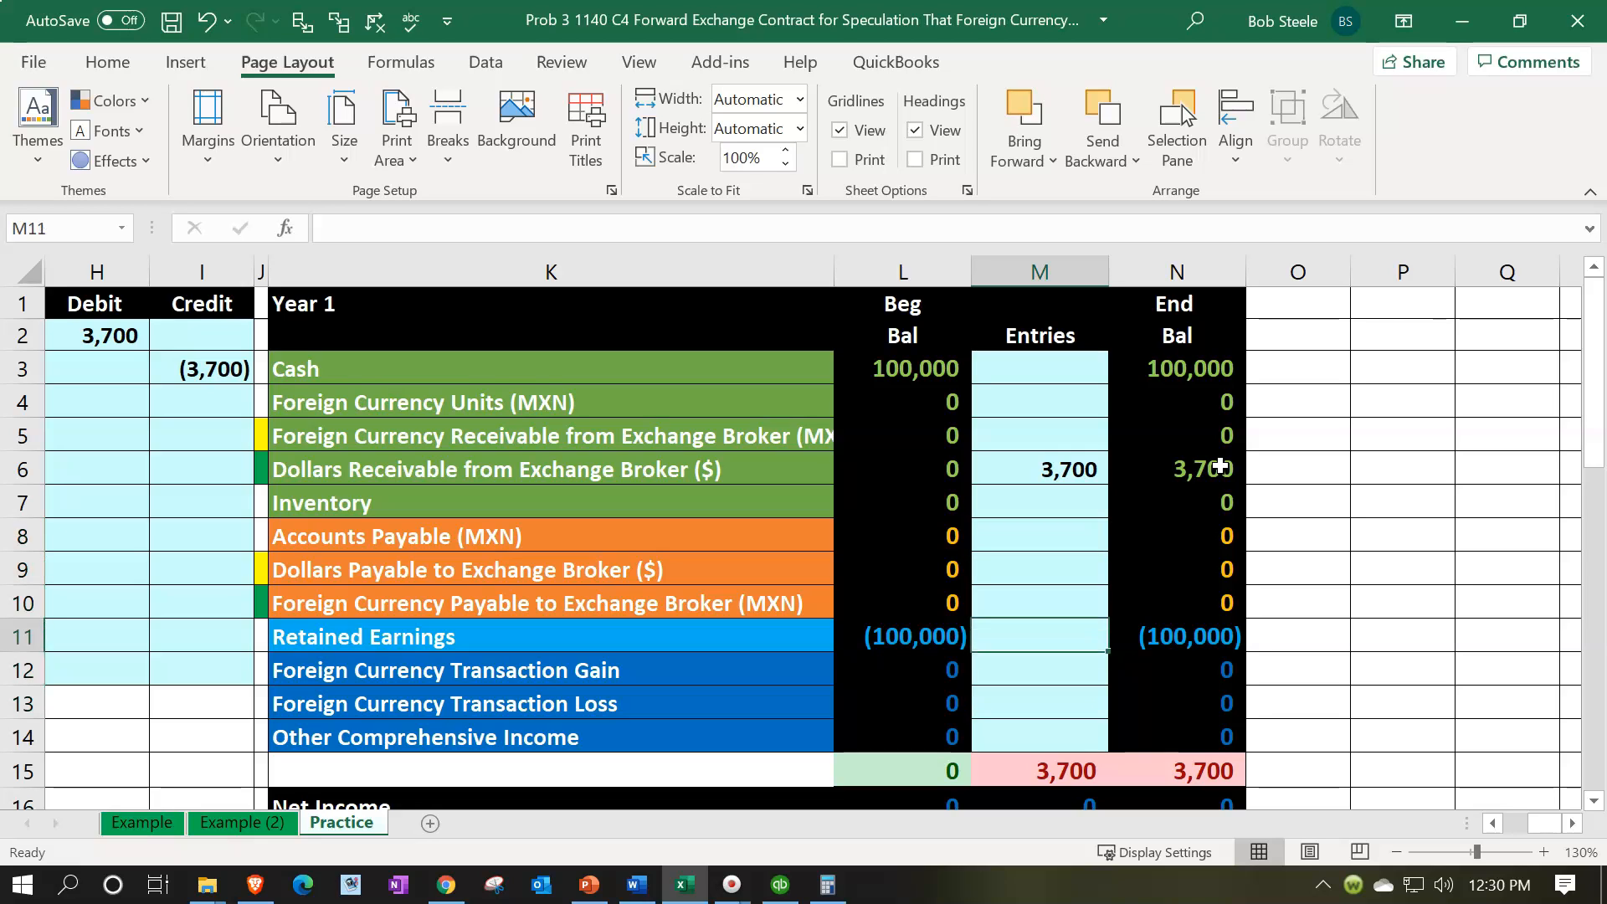
key(Up)
key(Left)
key(Left)
key(Right)
key(Right)
text(==)
key(Escape)
text(=)
key(Left)
key(Left)
key(Left)
key(Left)
key(Left)
key(Up)
key(Up)
key(Up)
key(Up)
key(Up)
key(Left)
key(Up)
key(Up)
key(Right)
key(Right)
key(Return)
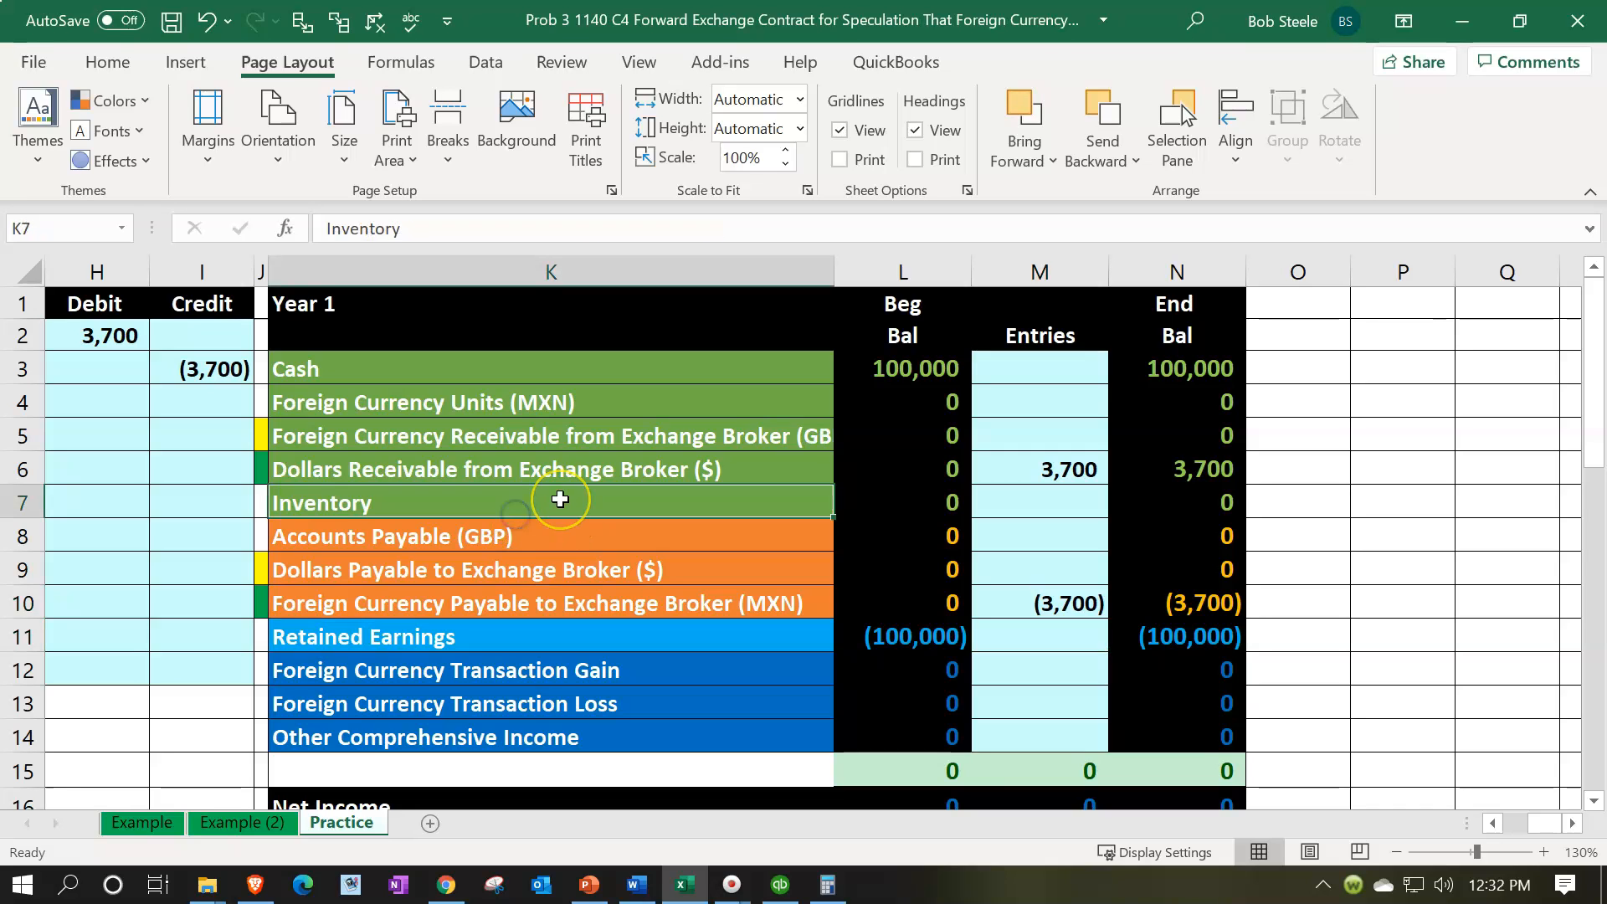
- Return to the 10/1/x1 journal entry and review its Dollars Receivable line in G2
key(Left)
key(Left)
key(Left)
key(Left)
key(Left)
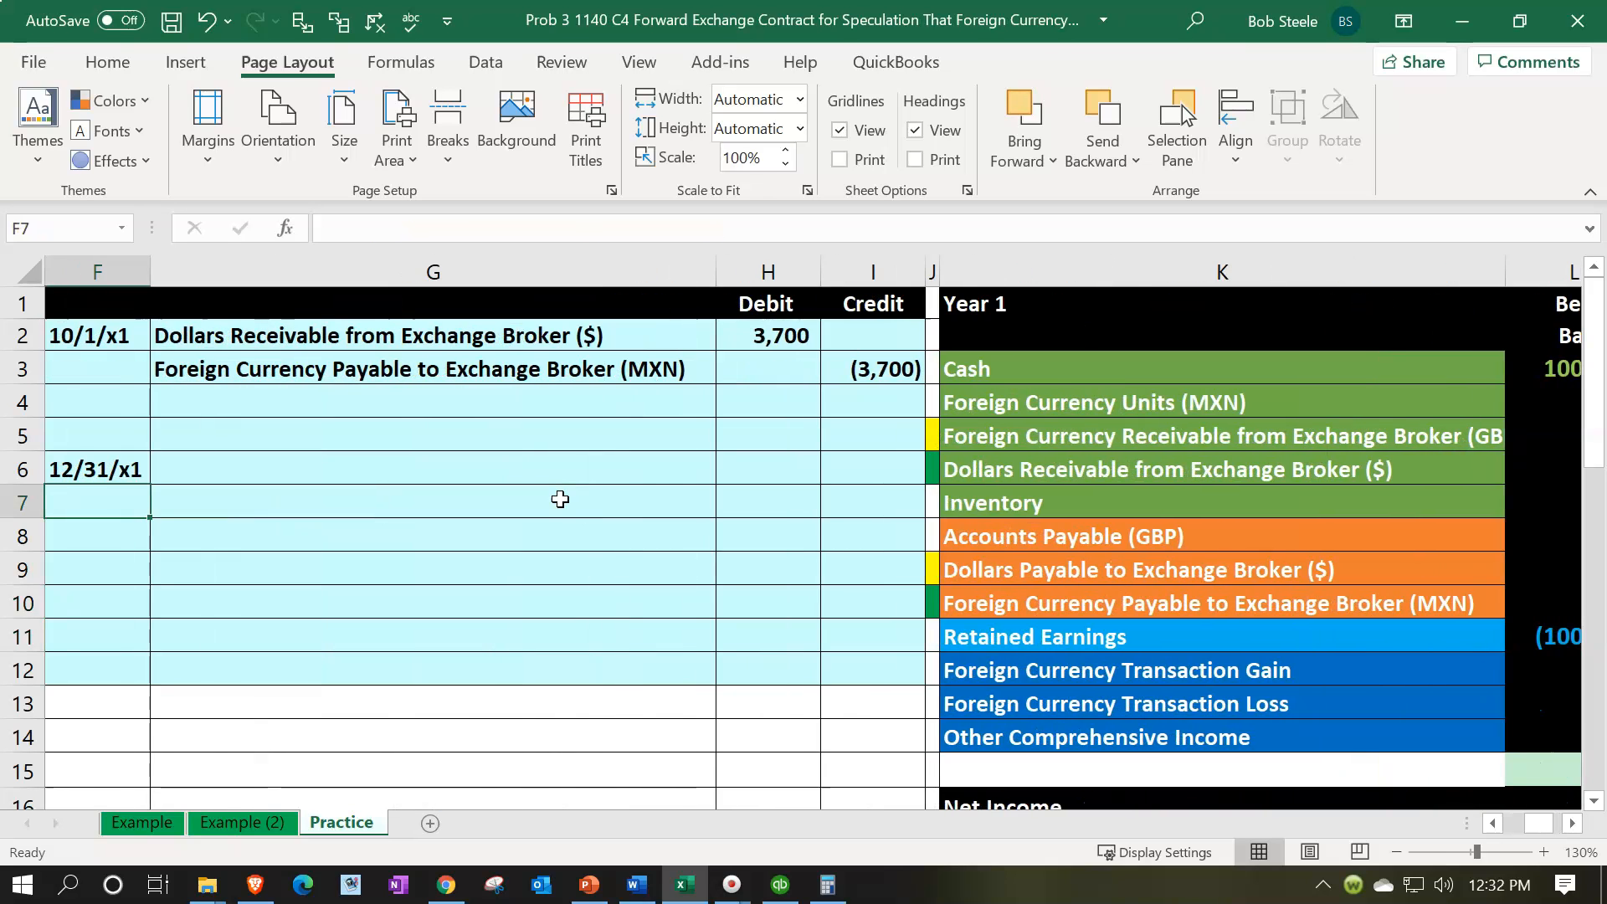
click(630, 336)
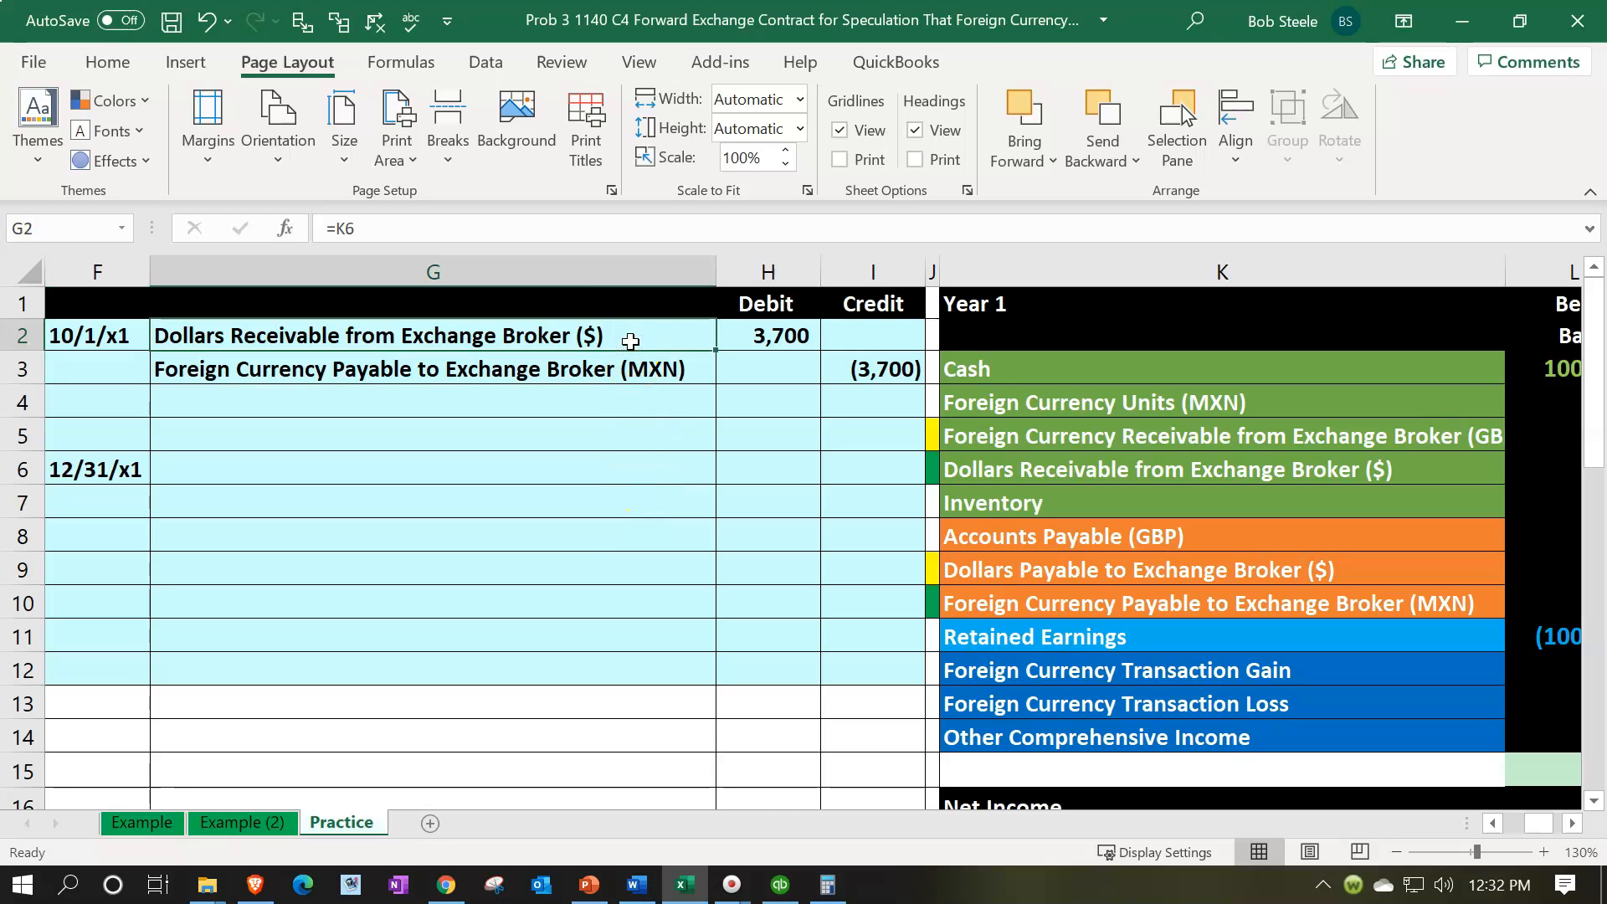
- Compare the two lines and the debit amount of the 10/1/x1 entry with the broker receivable and payable accounts listed for Year 1
click(1191, 439)
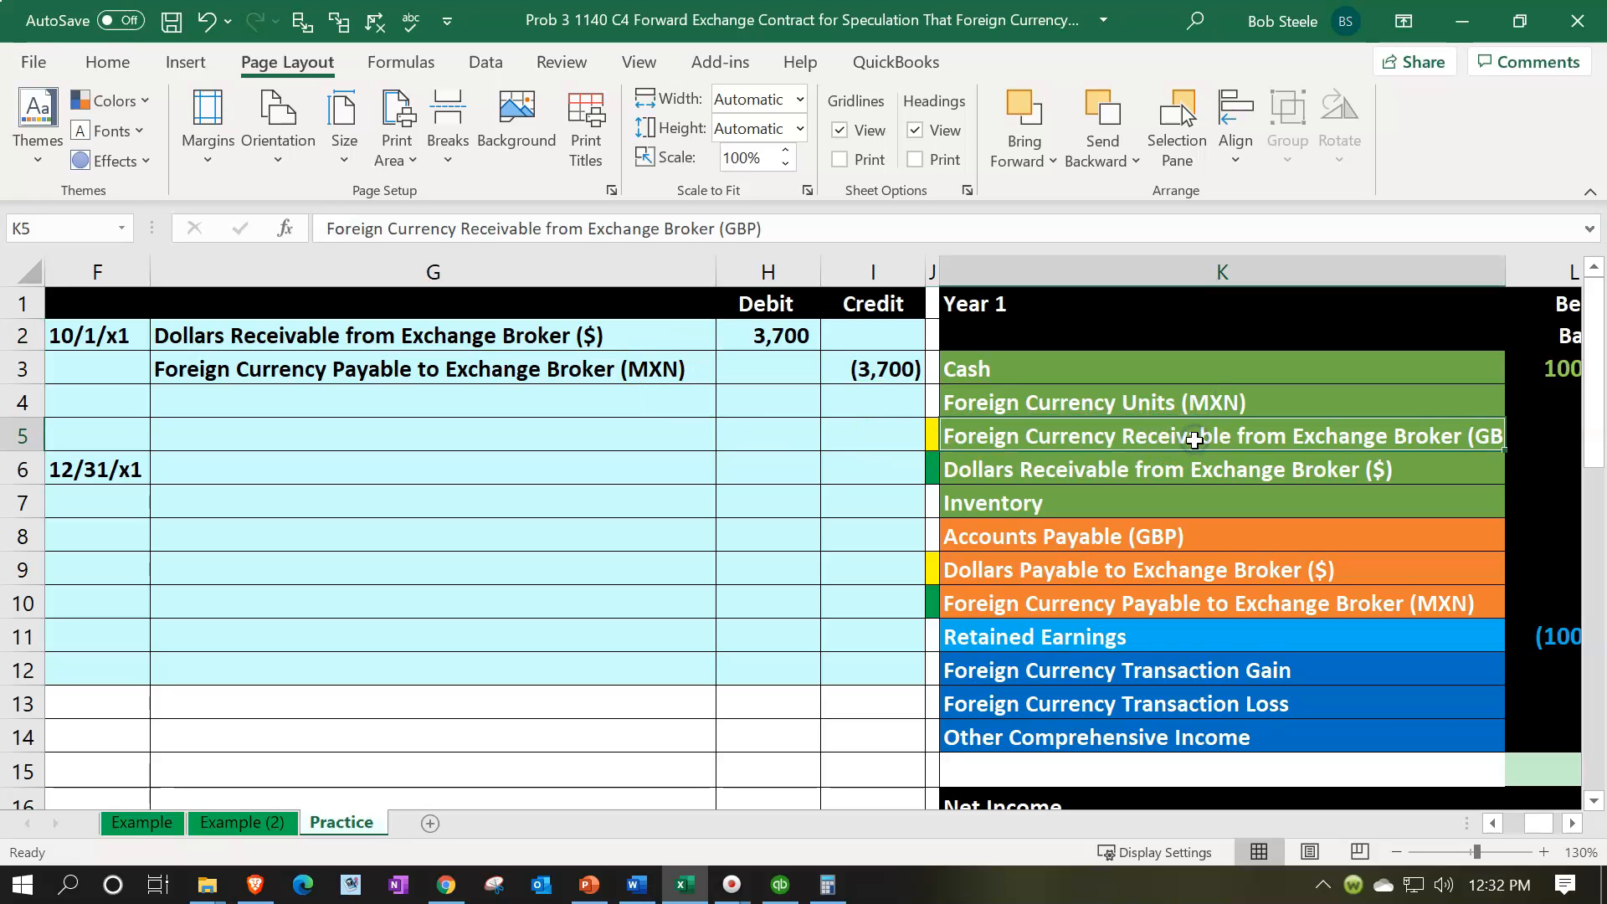
click(605, 376)
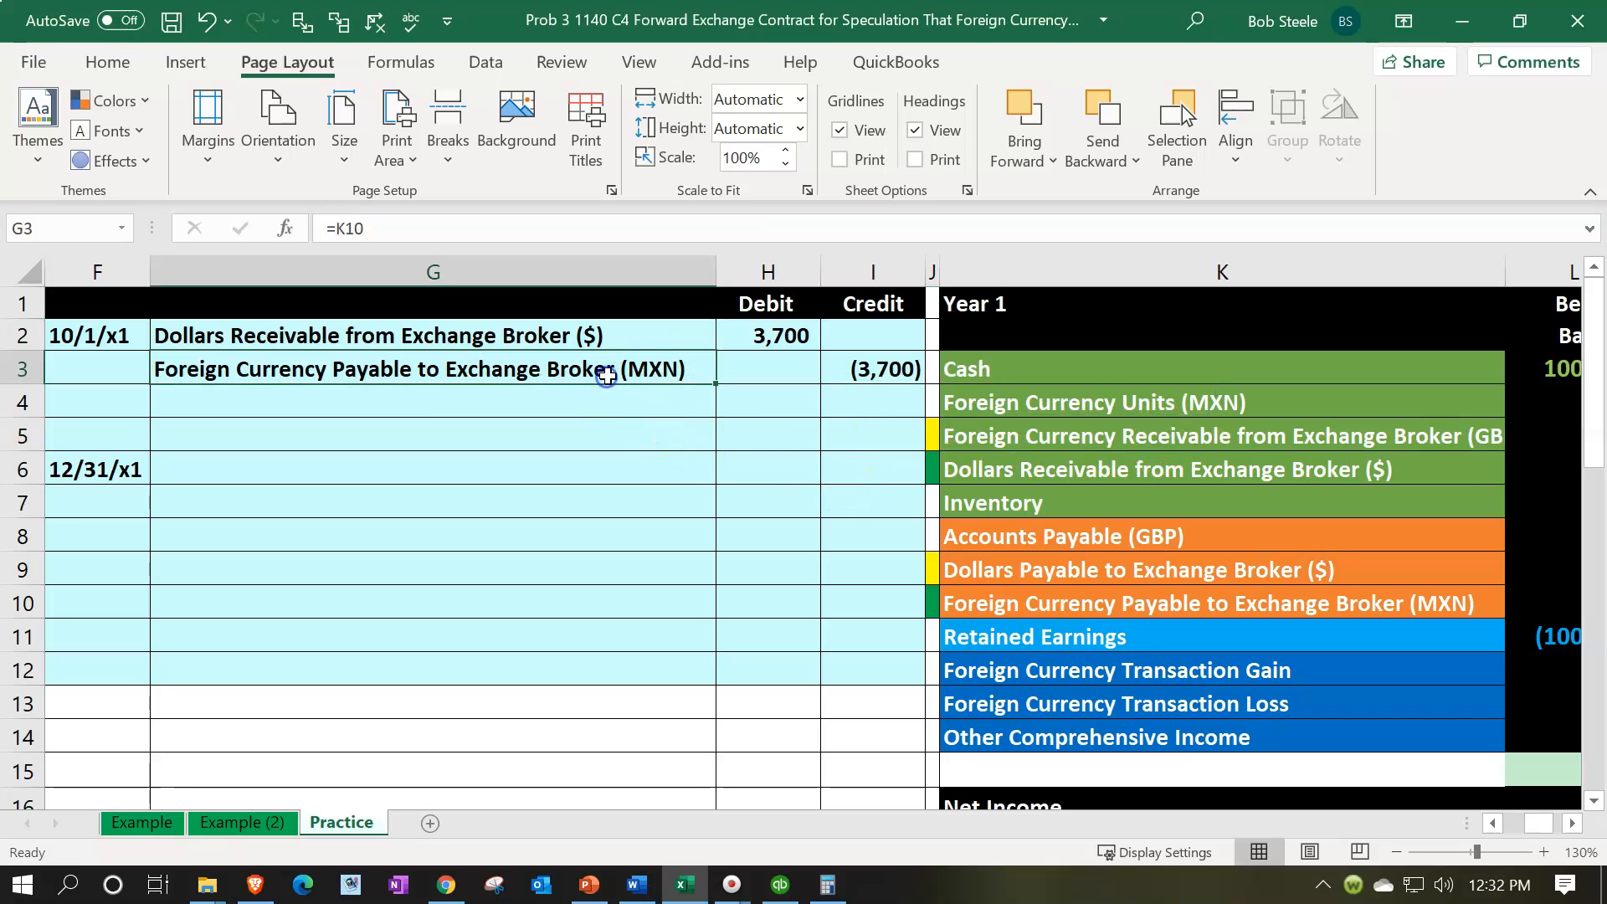
click(1038, 572)
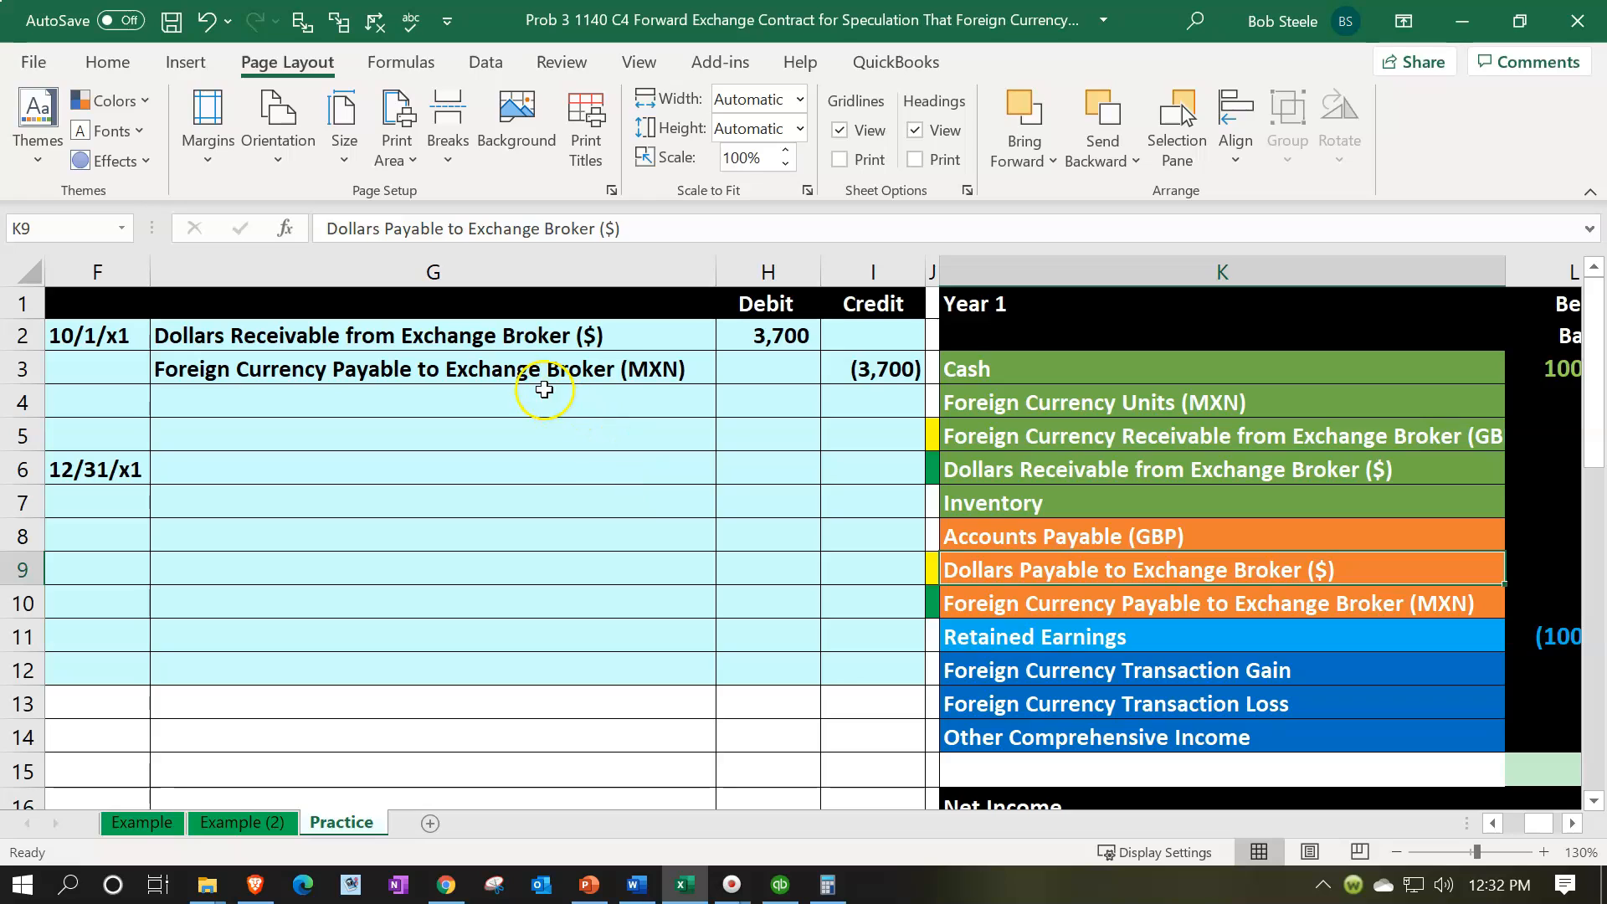
click(521, 339)
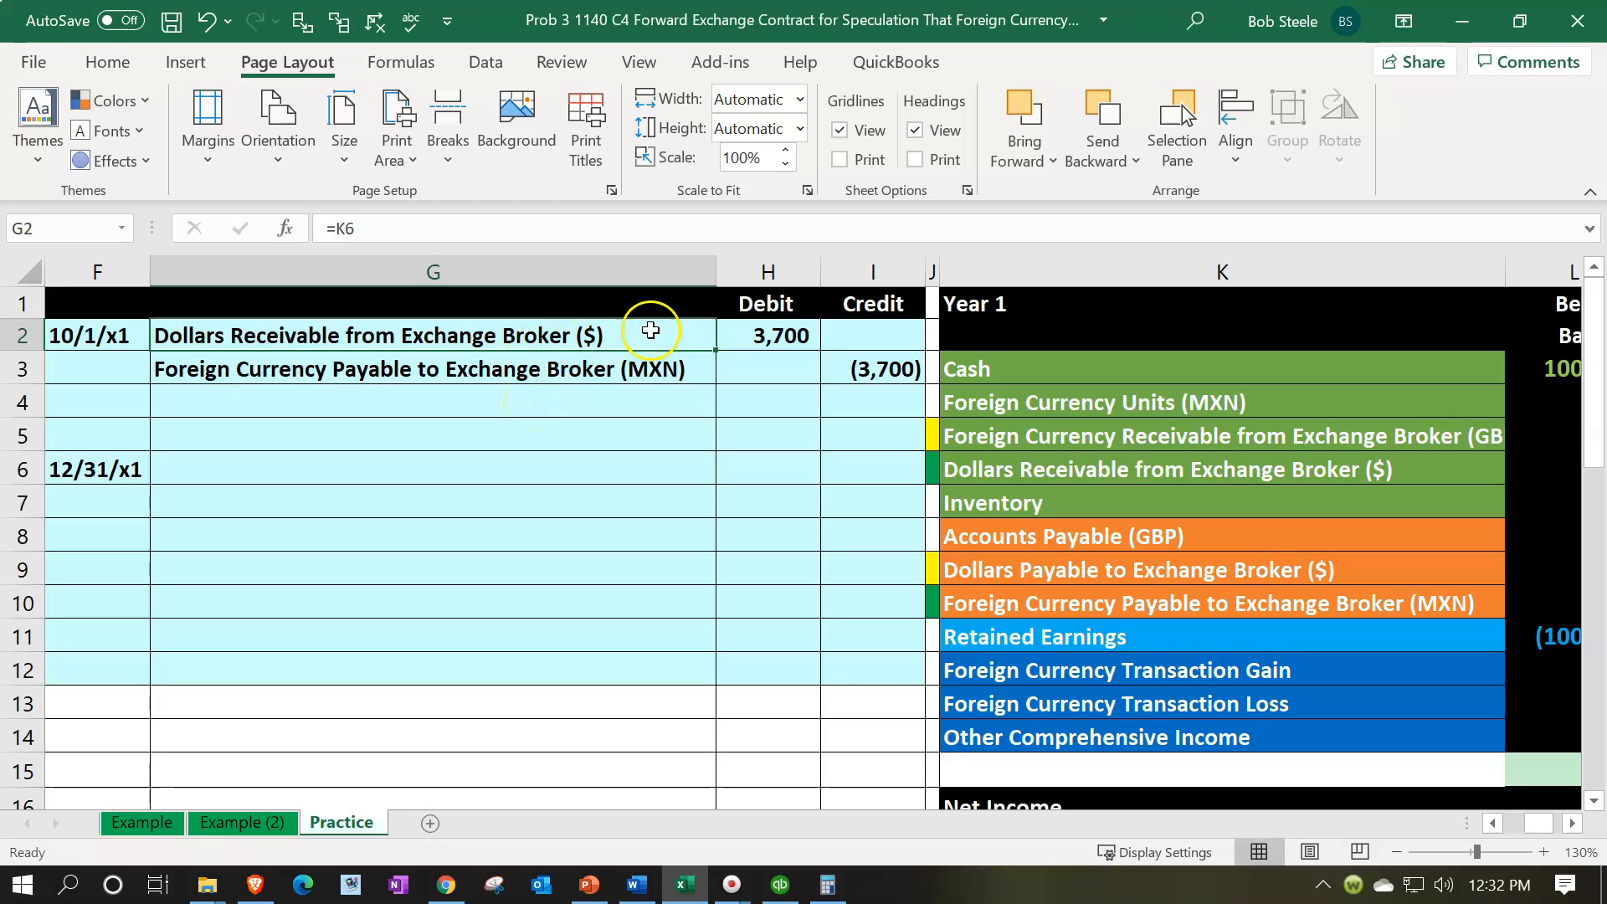
click(780, 331)
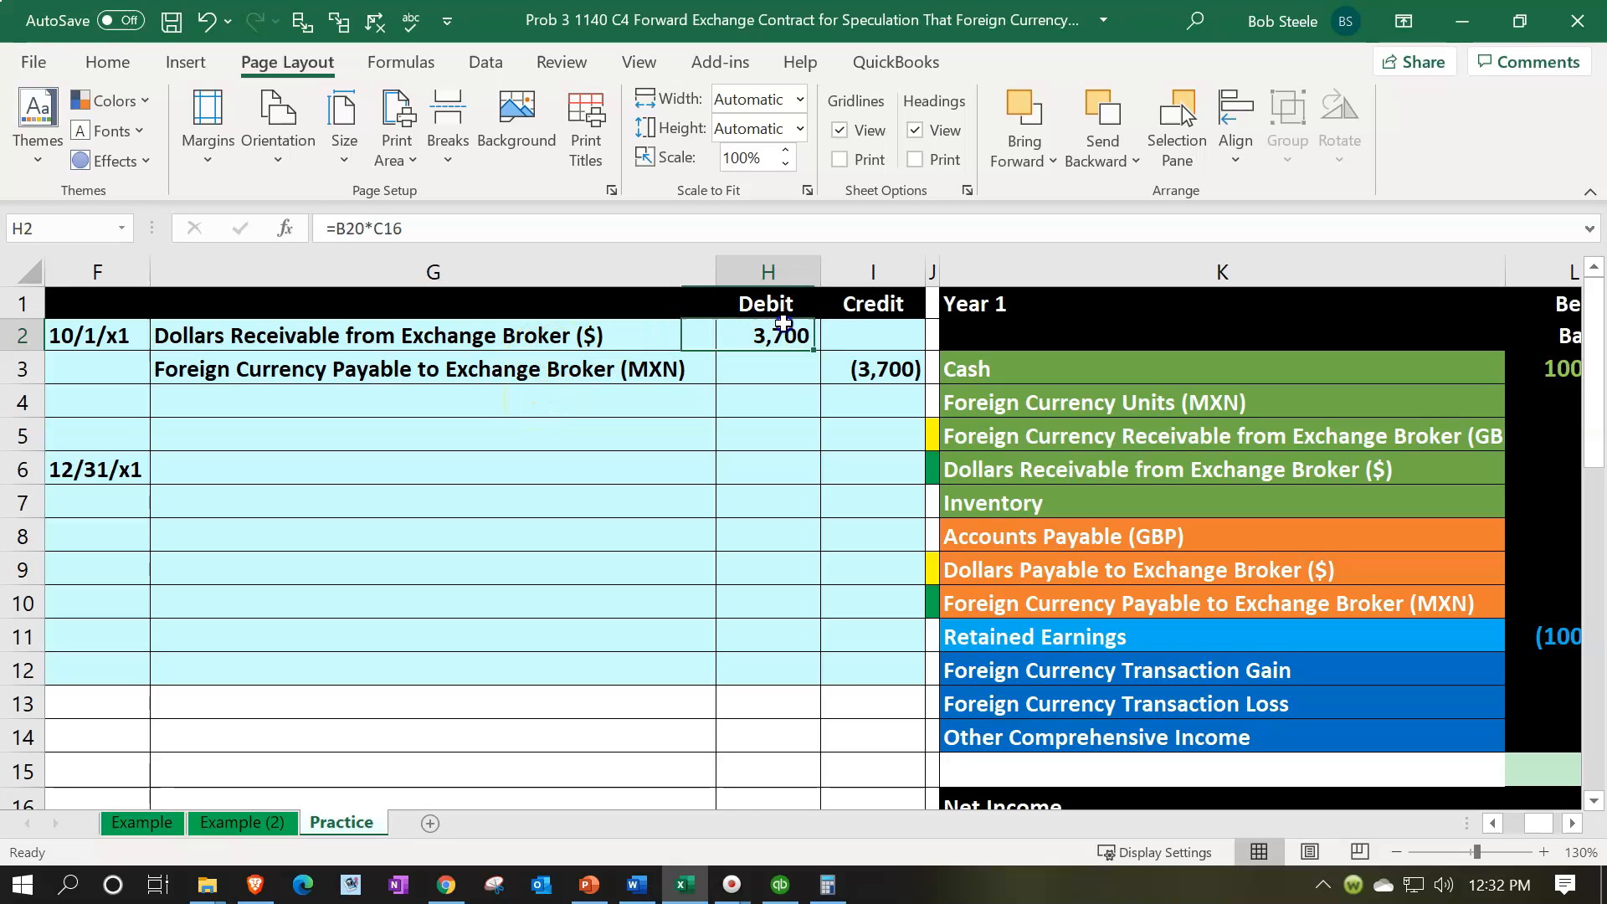
click(643, 370)
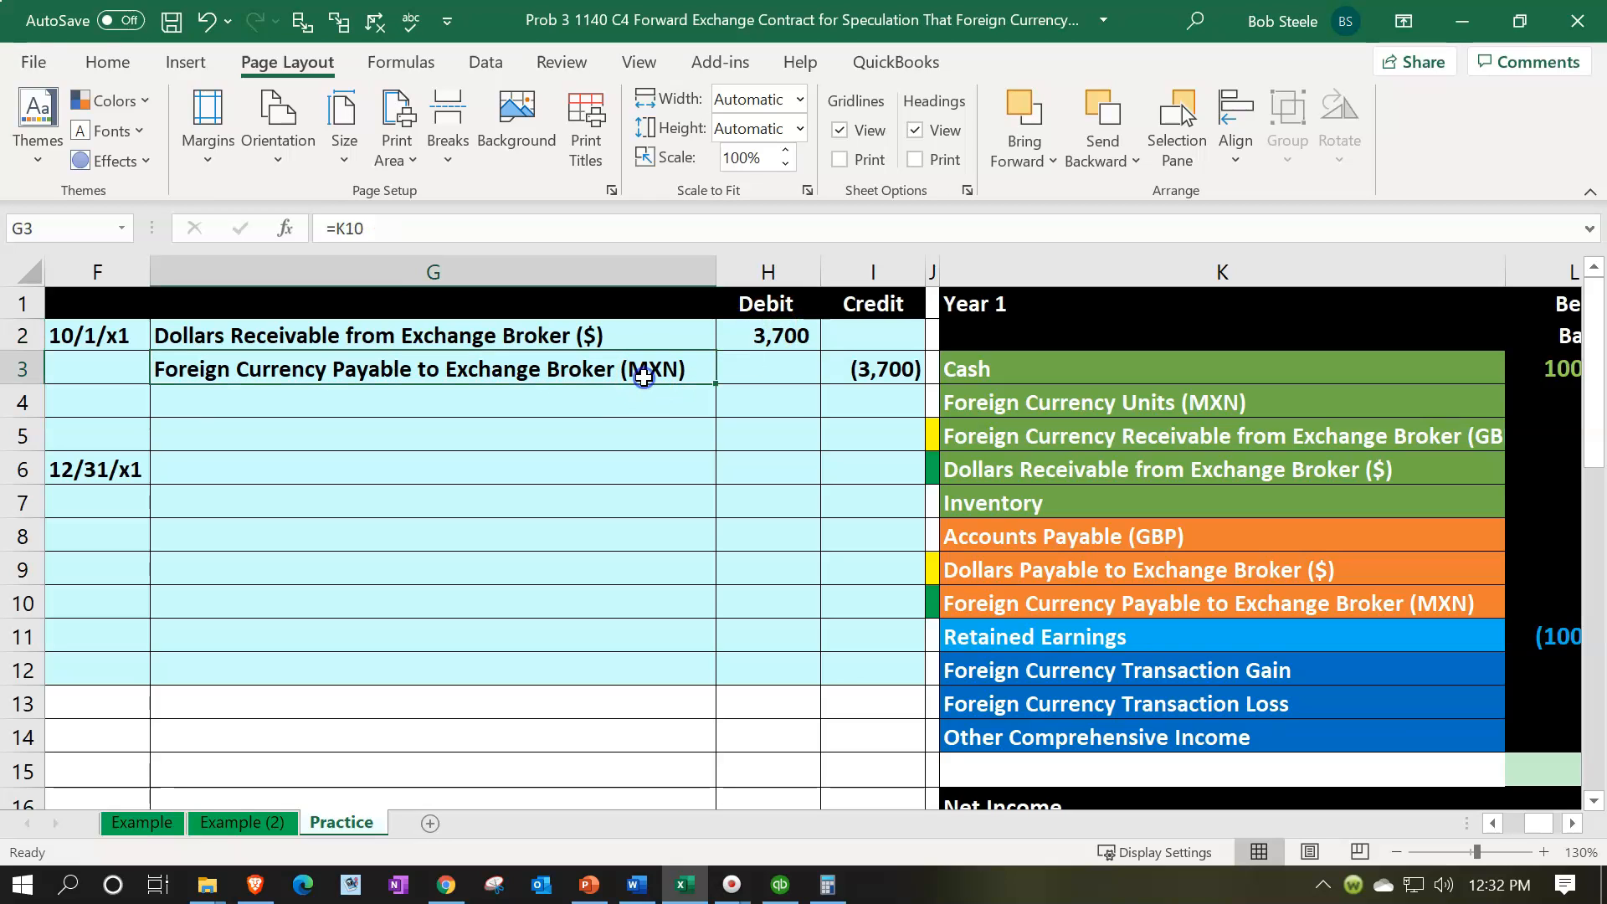
click(649, 428)
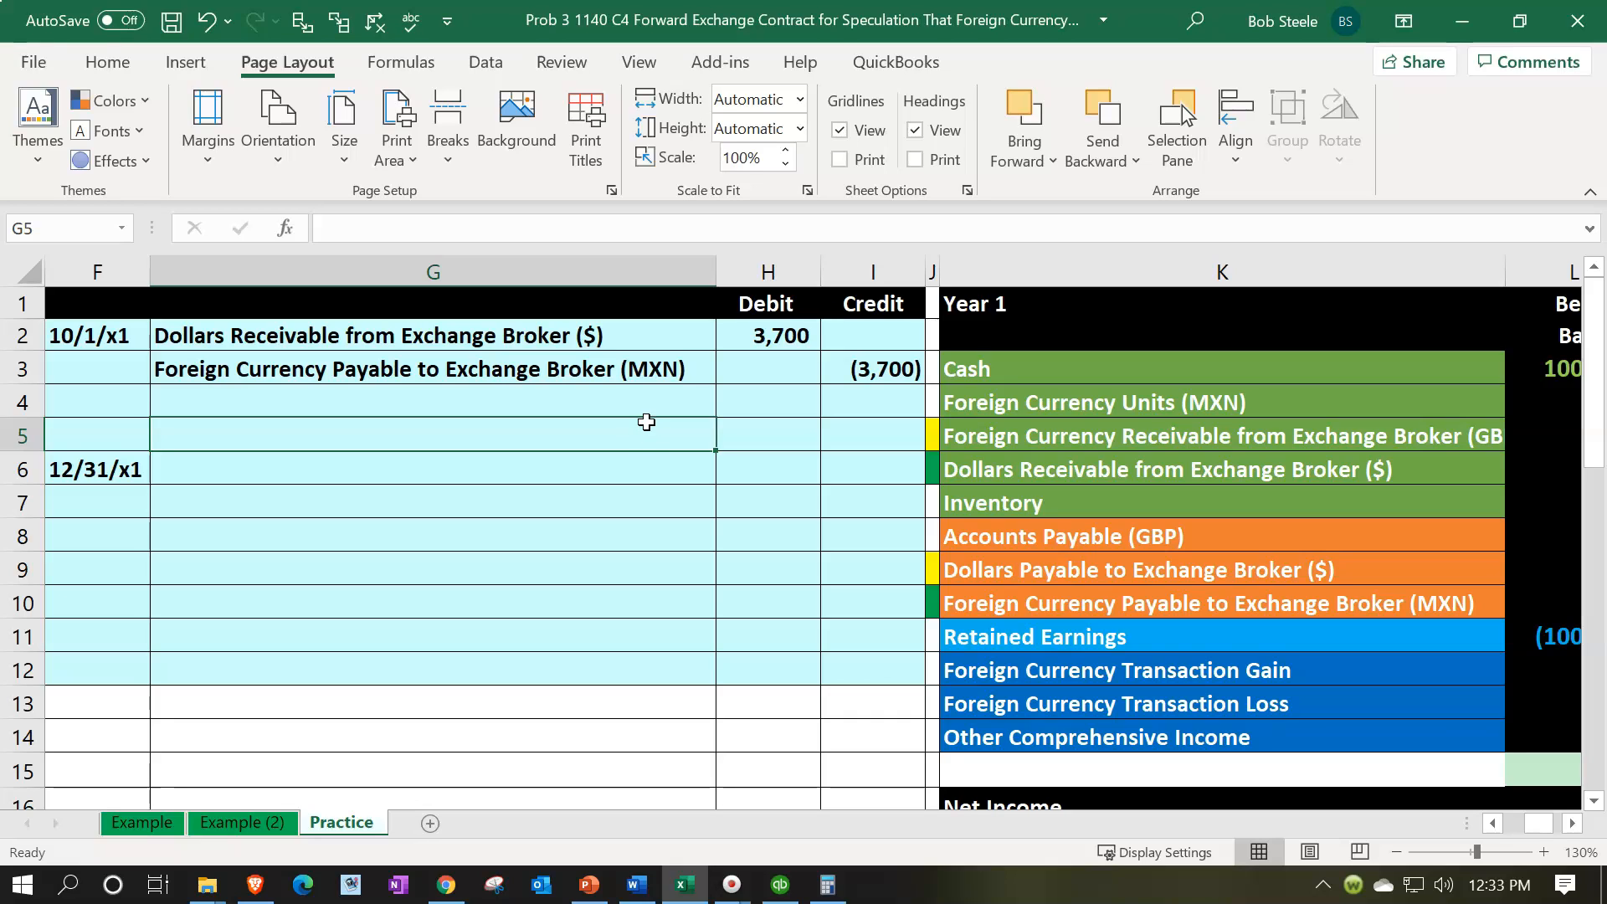
click(646, 375)
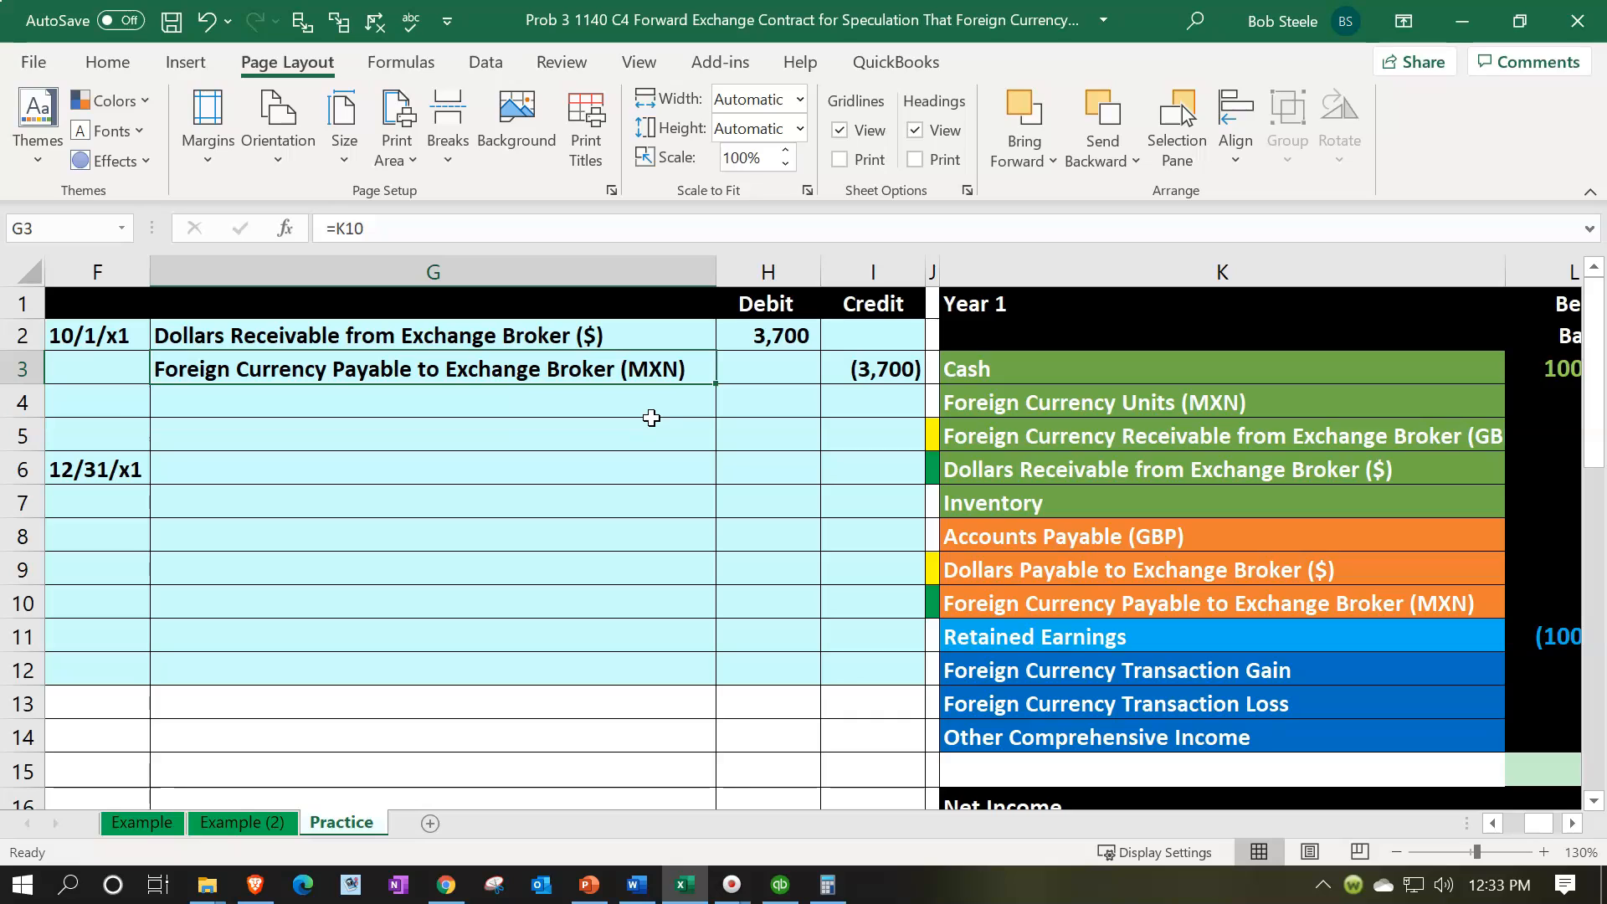
click(646, 382)
- Switch to QuickBooks, open a blank general journal entry to examine its currency and account fields, and close it without entering anything
click(779, 884)
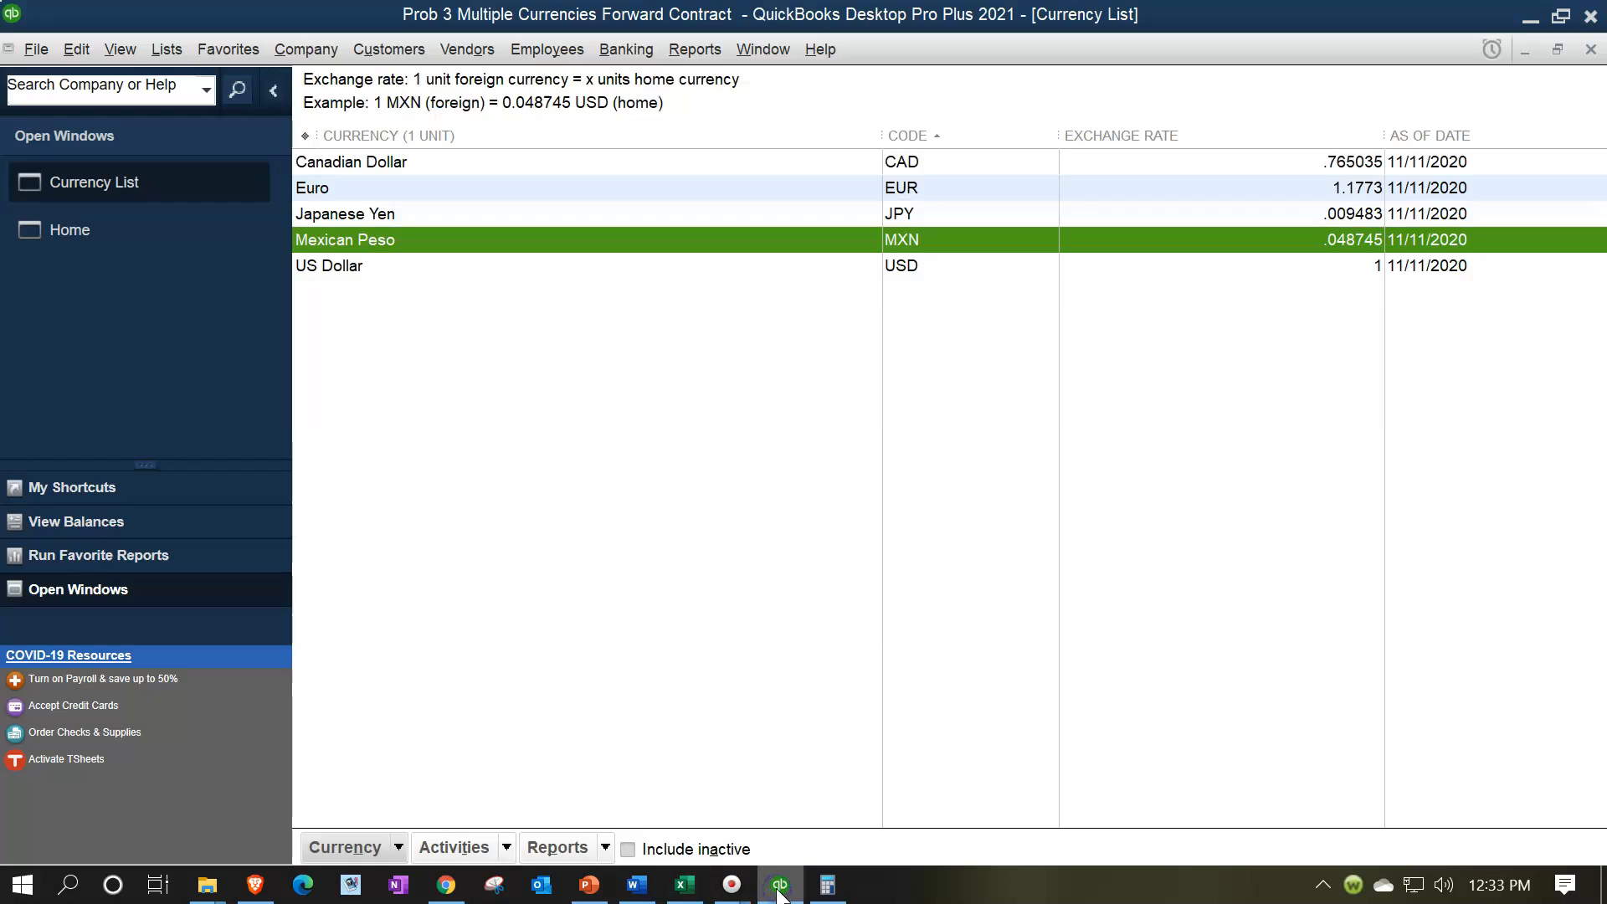
click(99, 231)
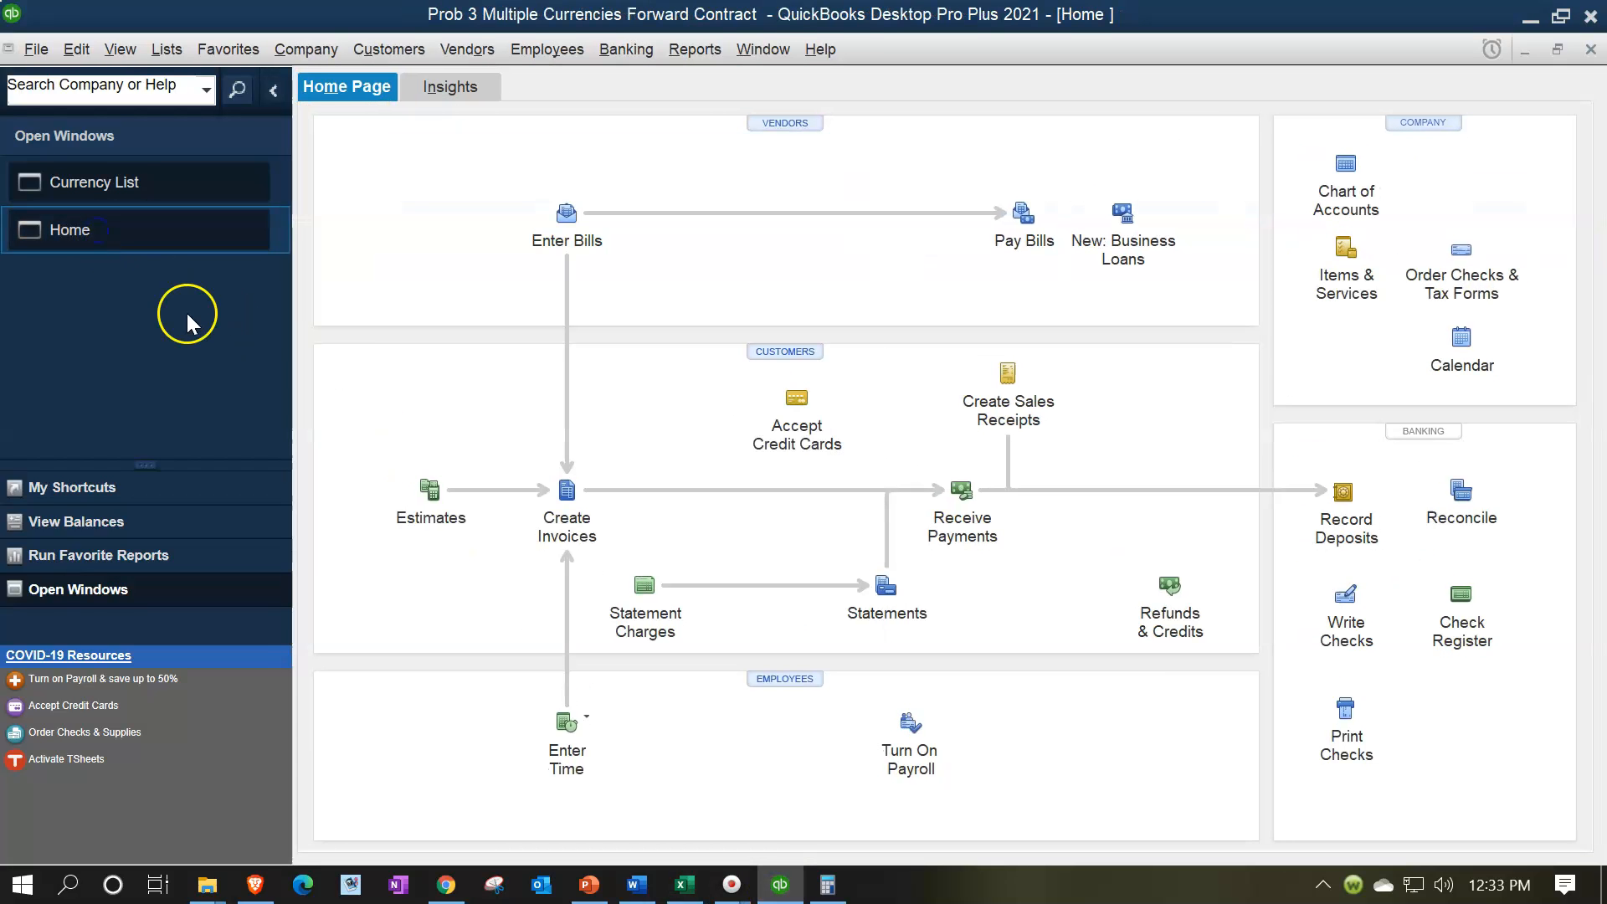
click(327, 59)
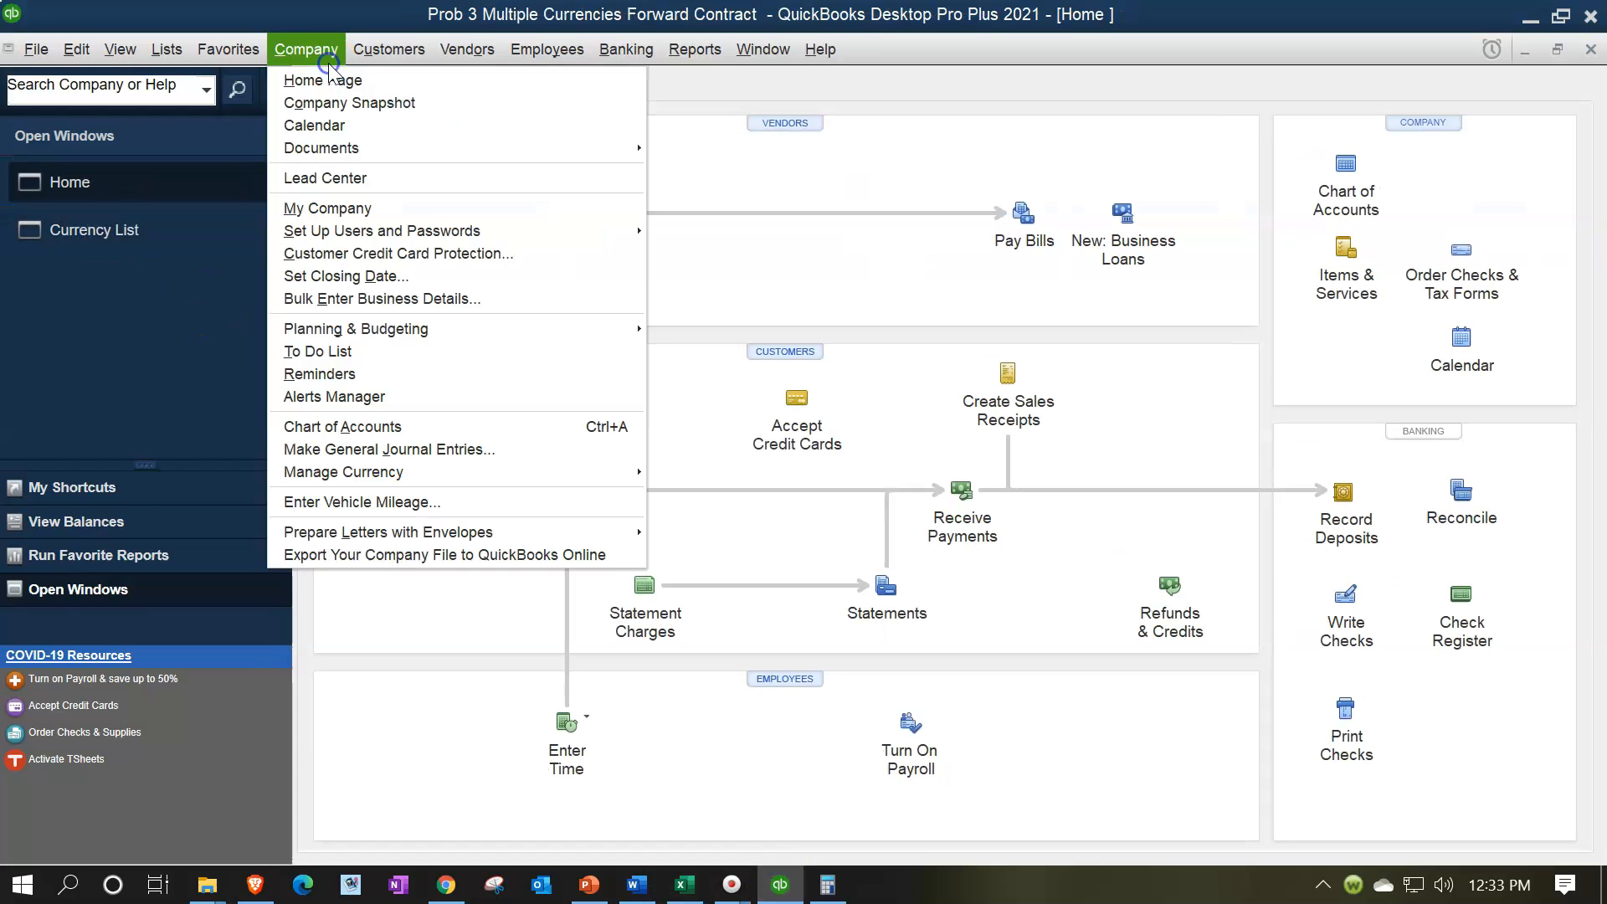
click(384, 449)
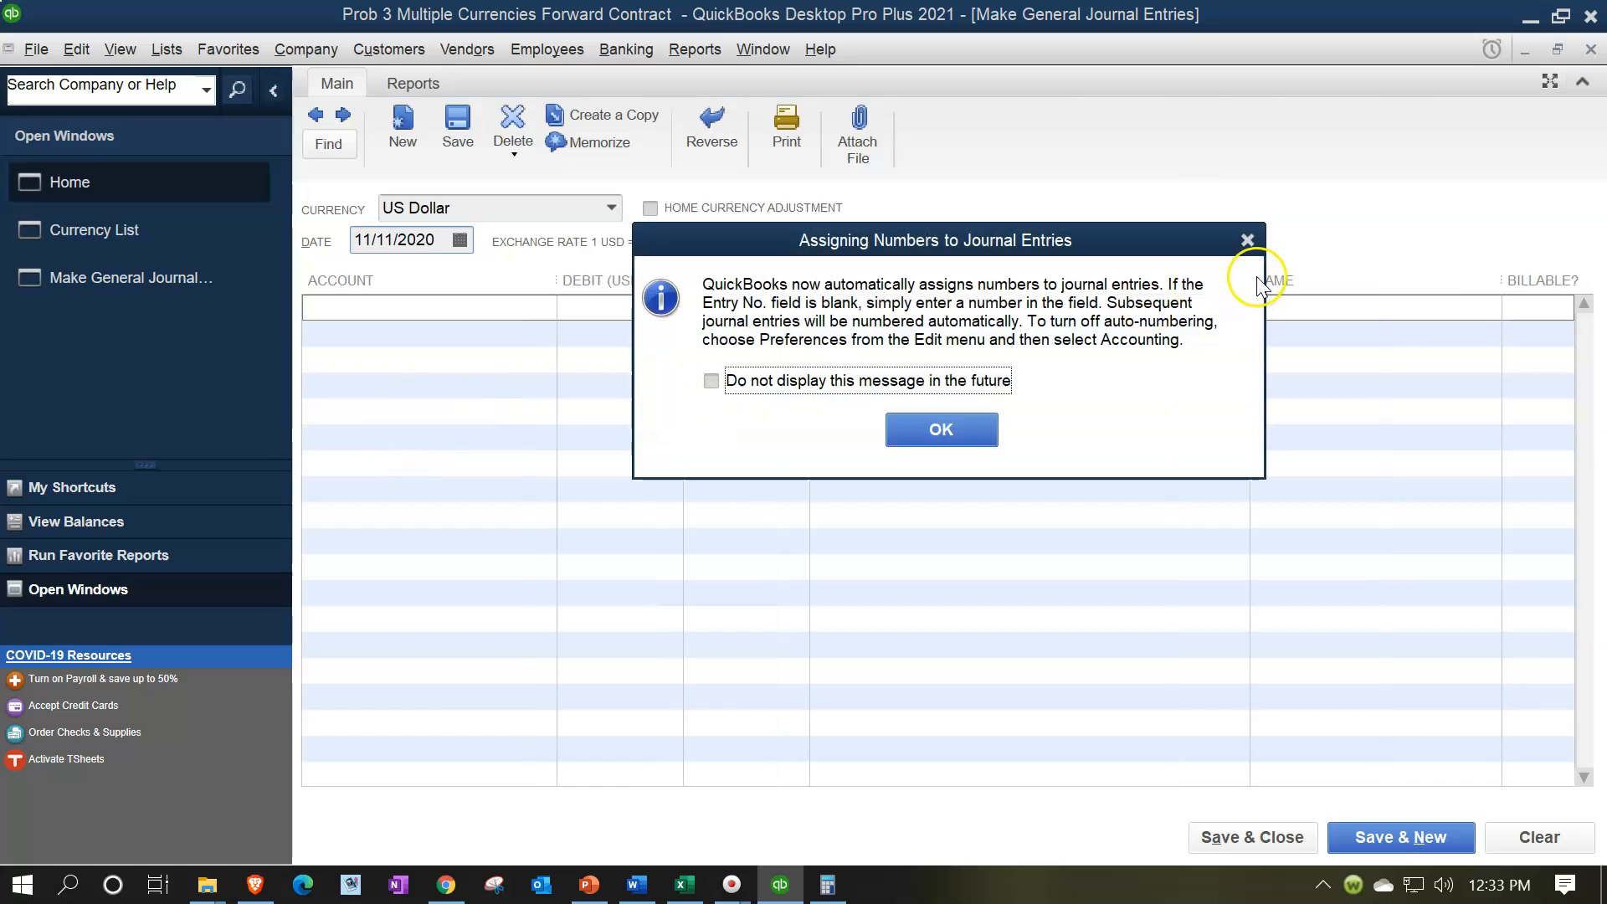
click(1246, 241)
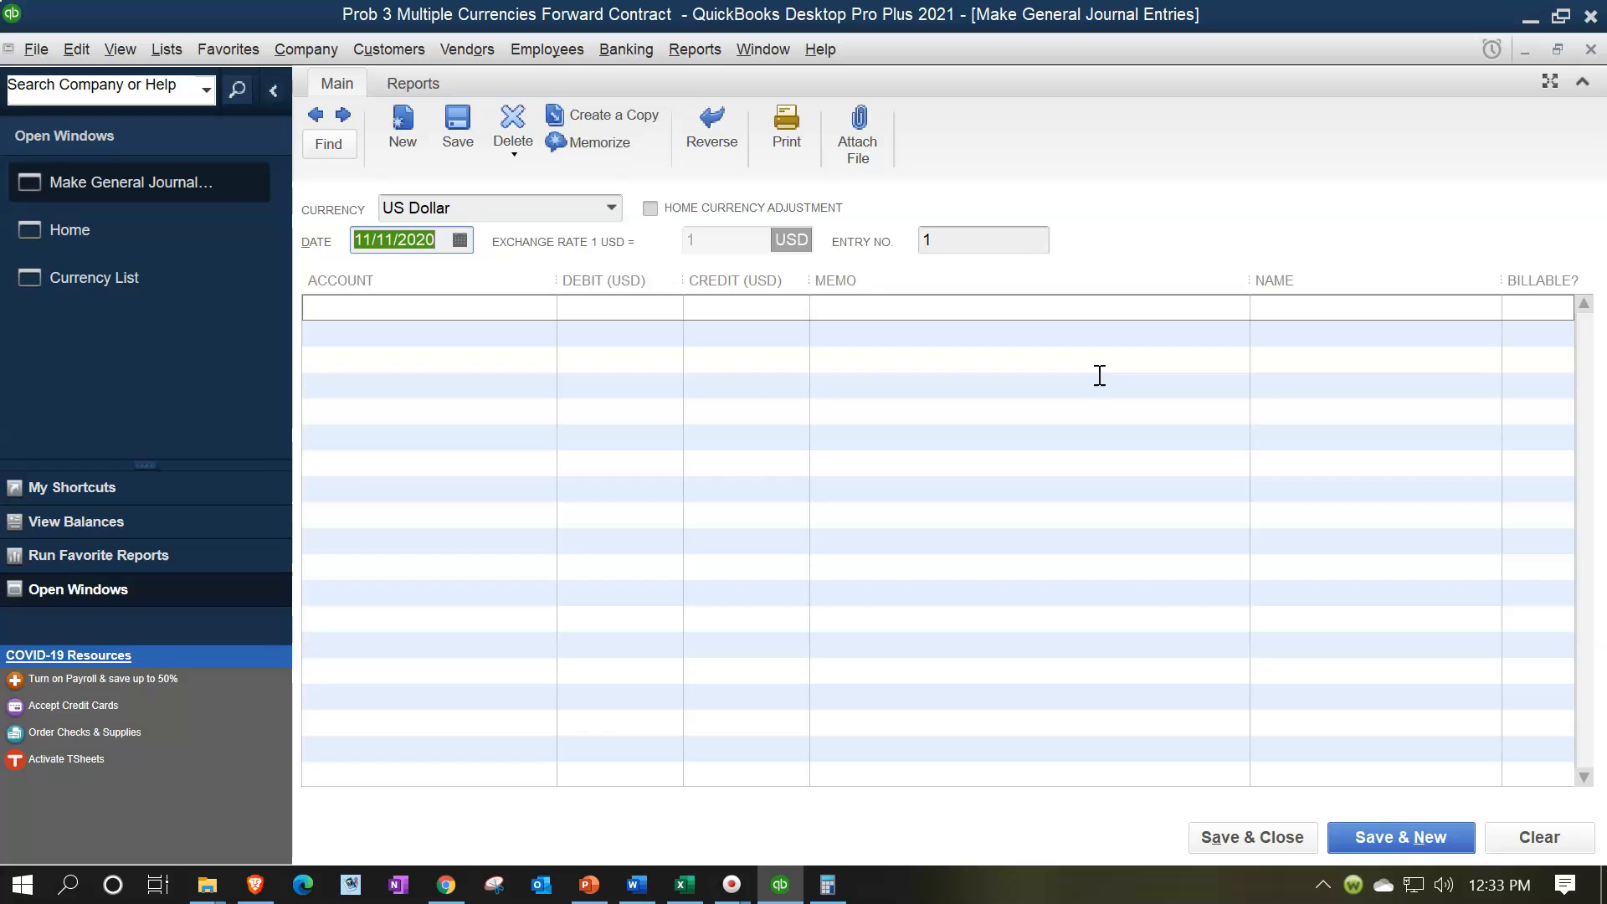
click(1104, 373)
click(1589, 52)
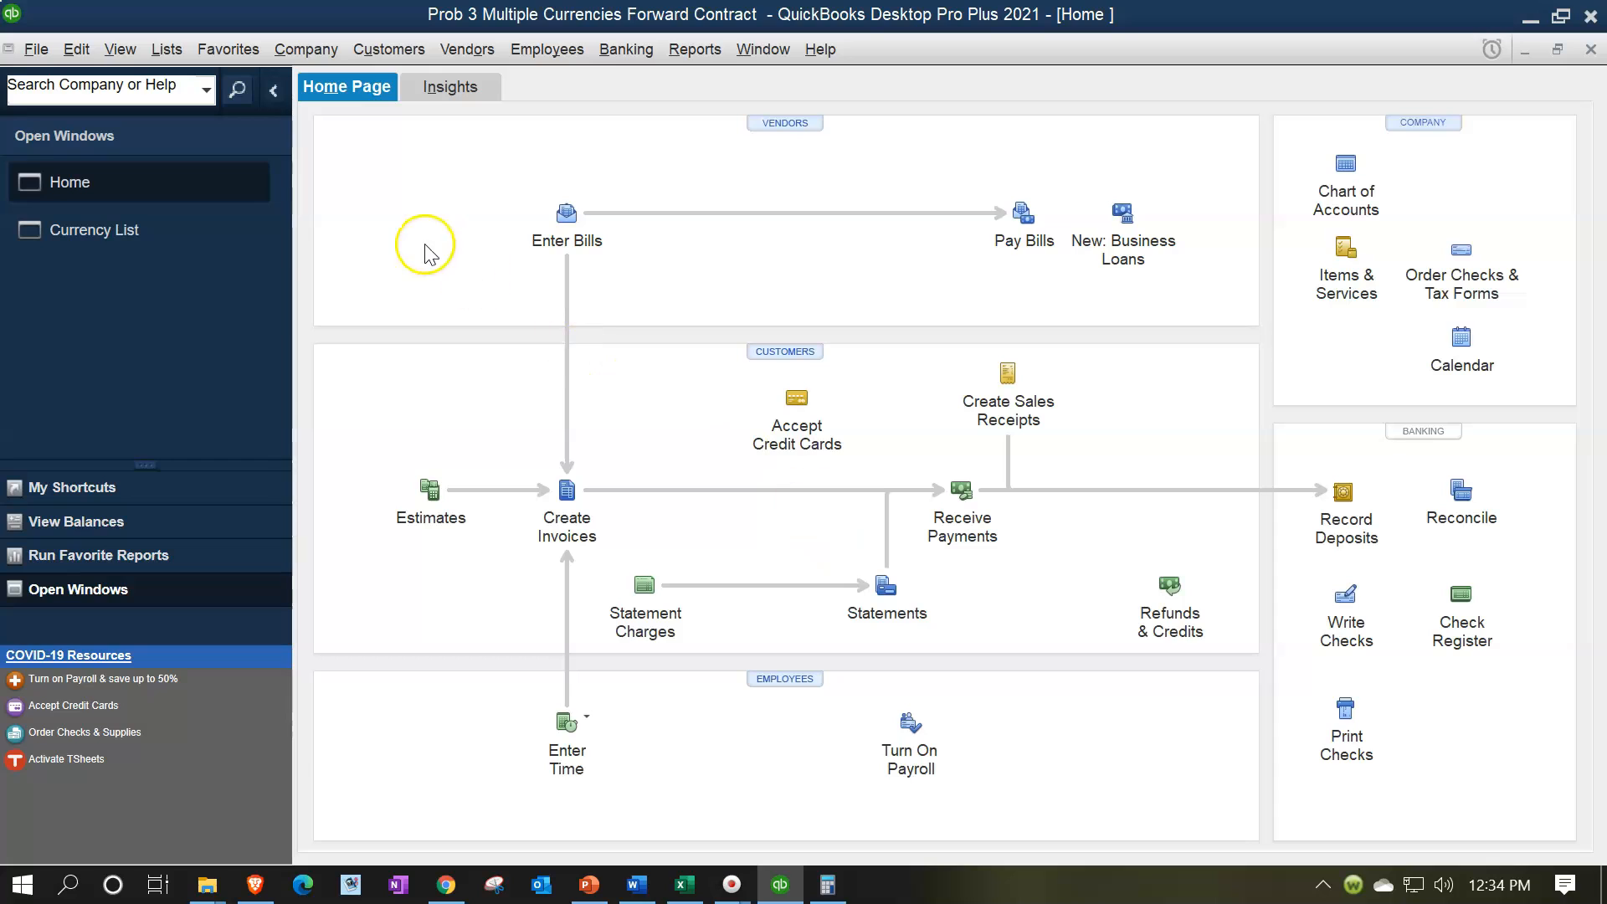
- Review the currencies and exchange rates in the Currency List, and open the Chart of Accounts to check each account's currency
click(194, 234)
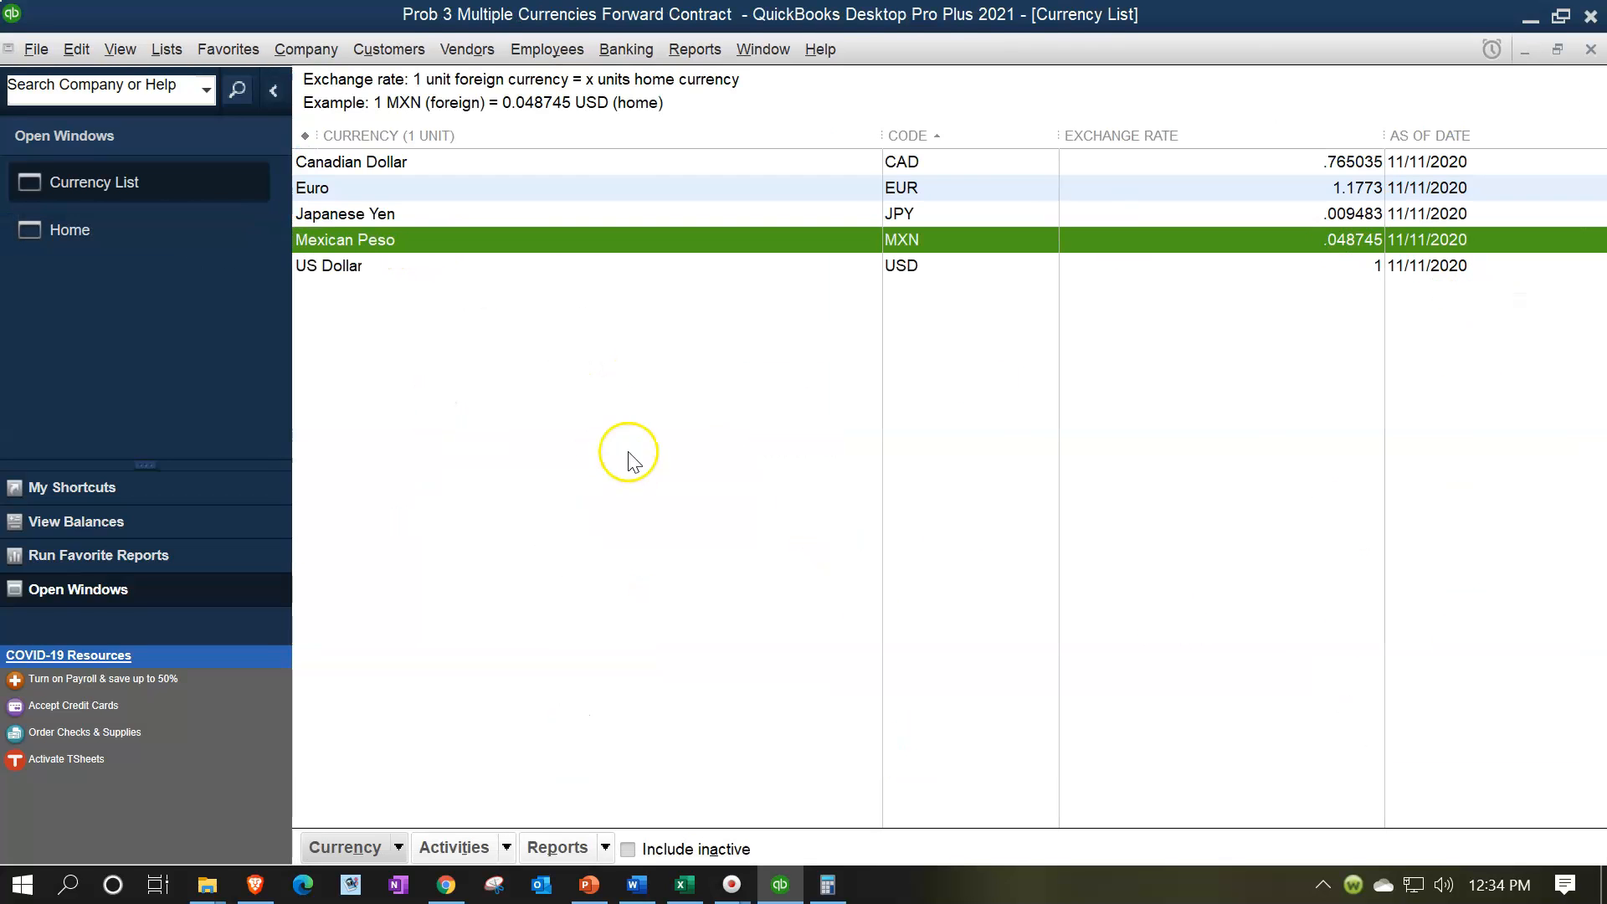
click(546, 213)
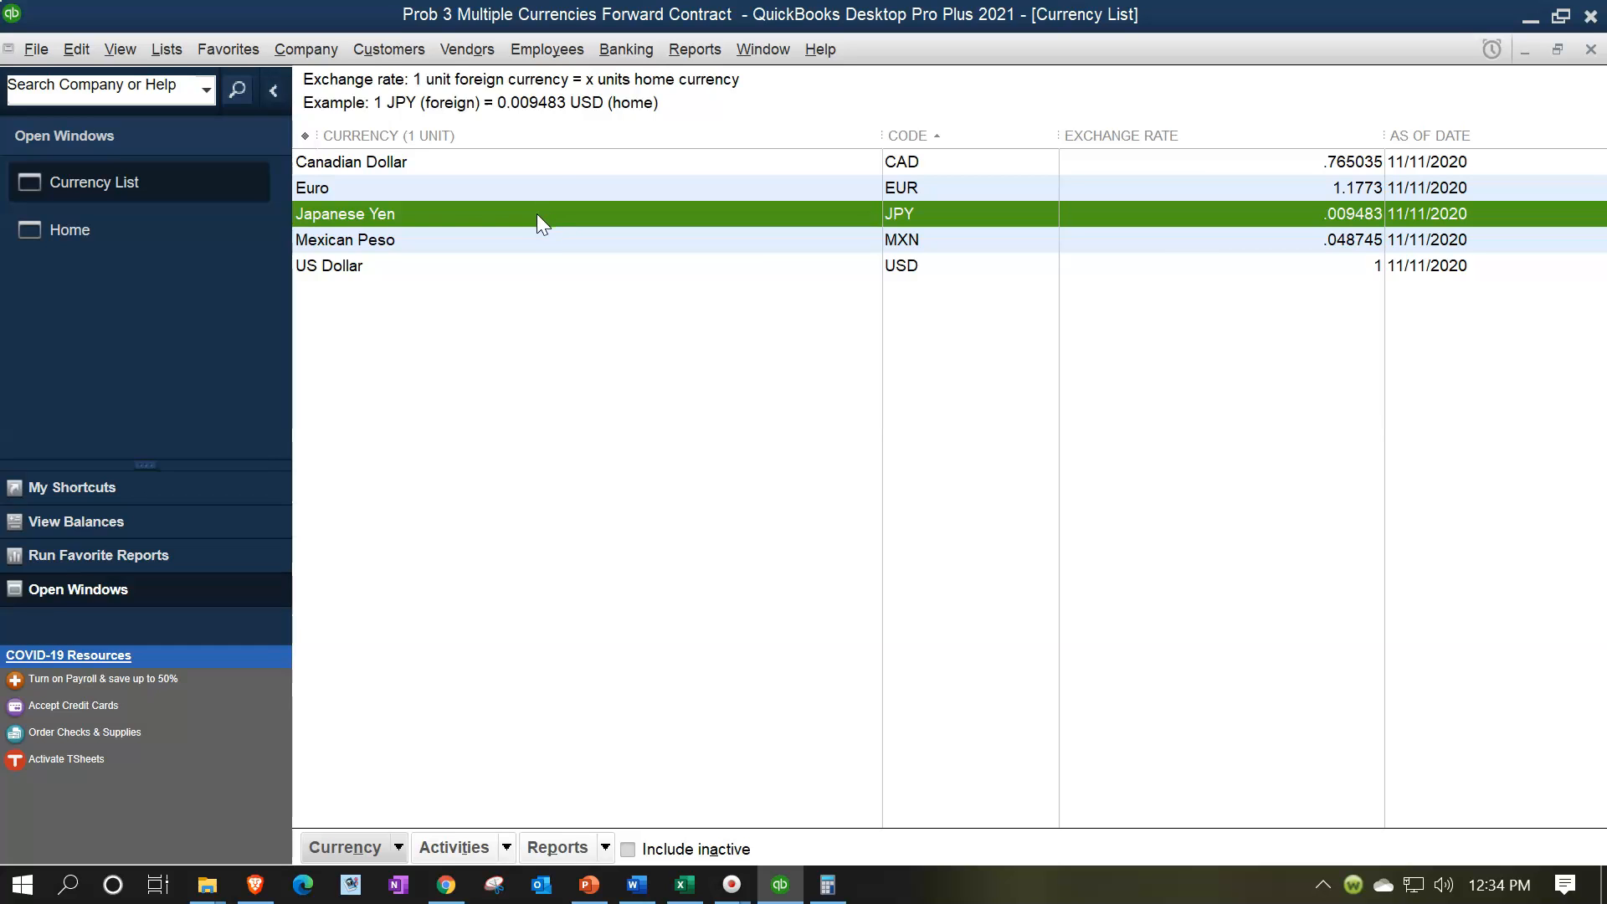
click(168, 49)
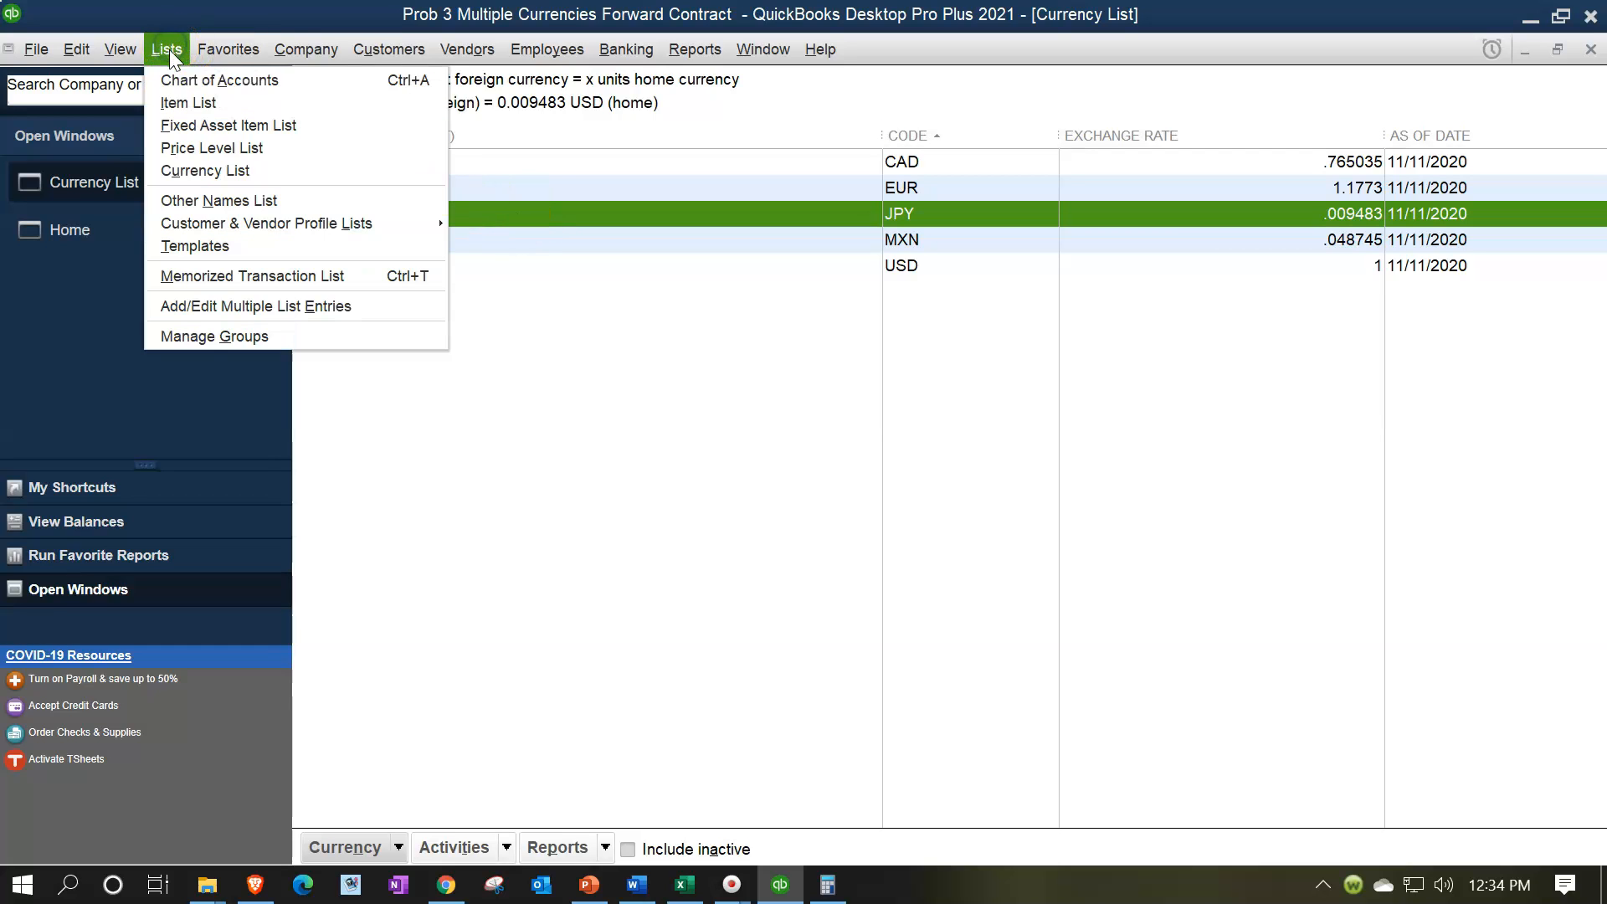
click(220, 79)
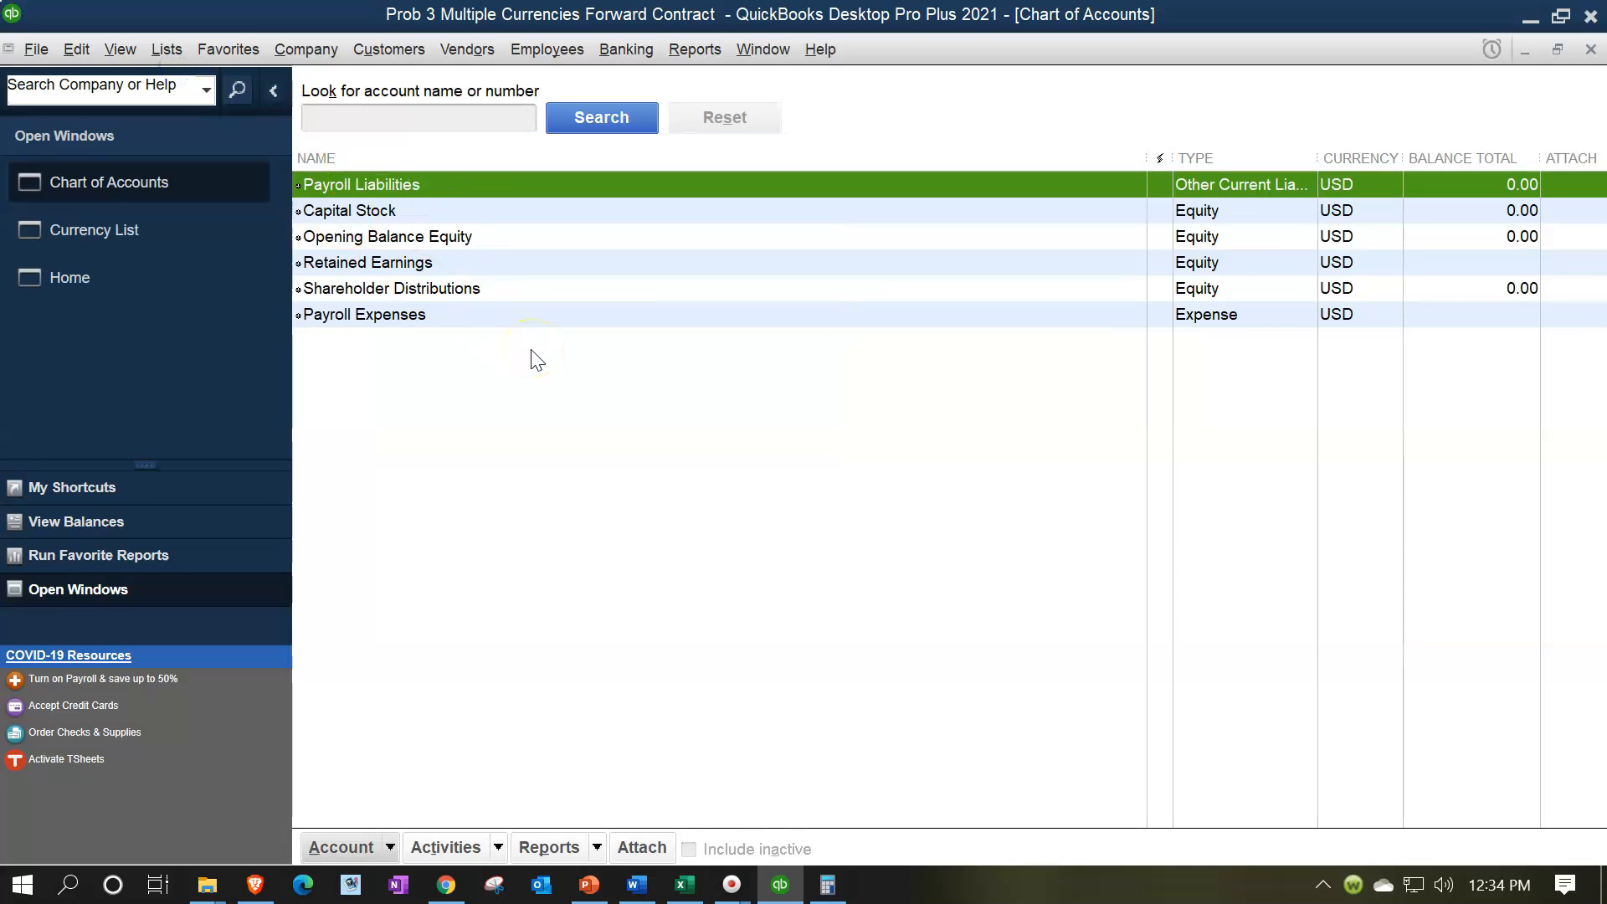
- Look over the Vendor Center and Customer Center, including their currency columns, and return to the journal entry worksheet in Excel
click(449, 60)
click(460, 84)
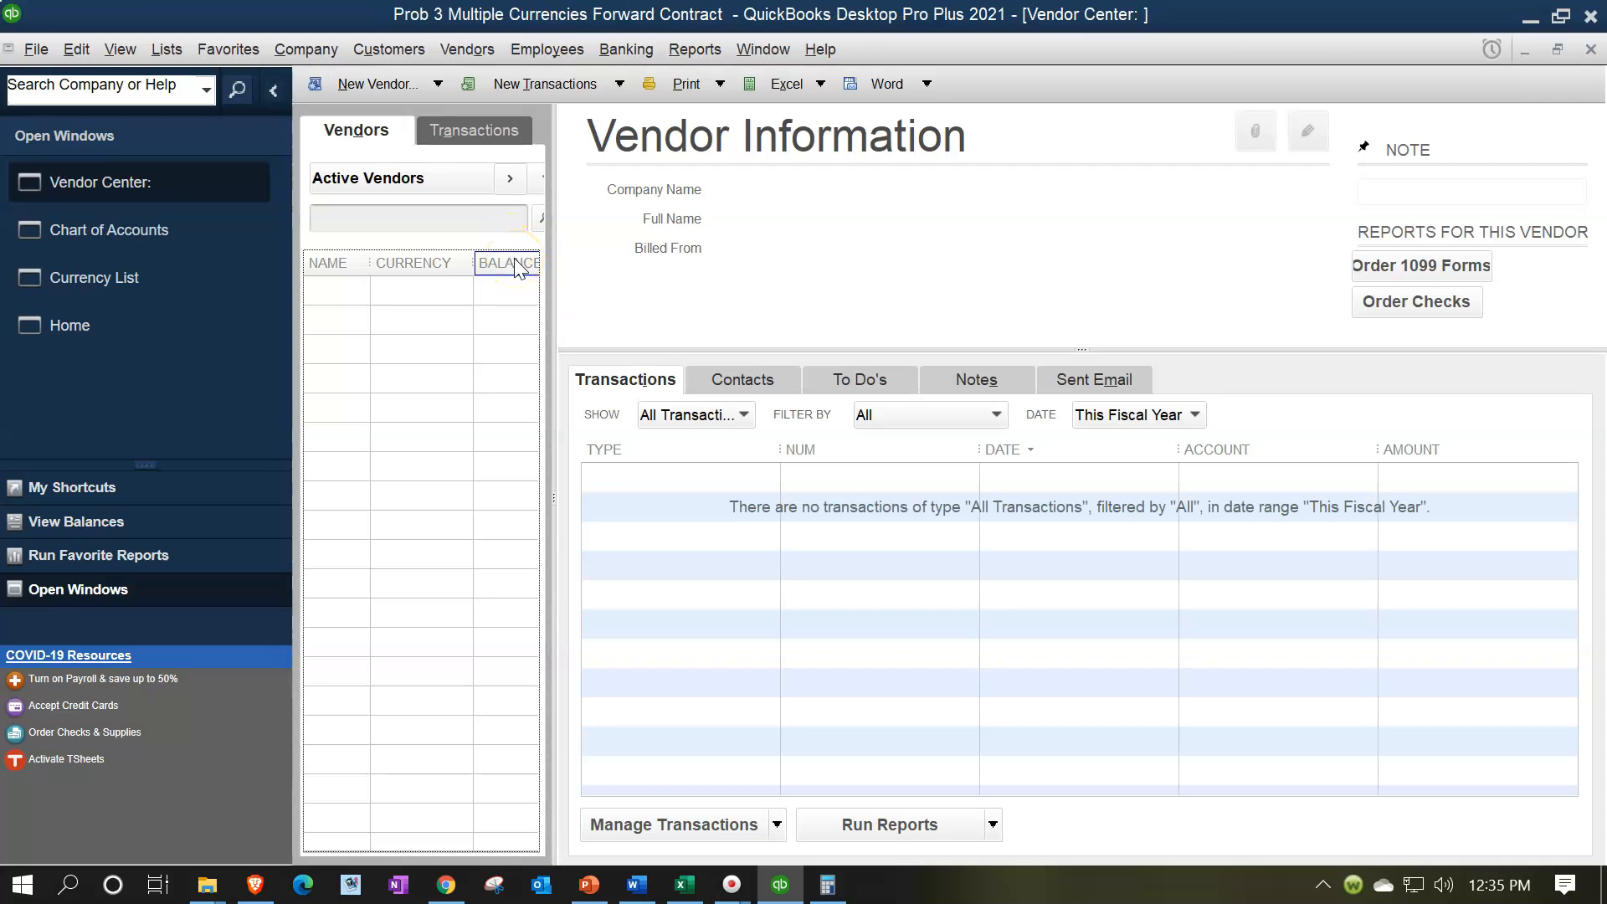
click(506, 131)
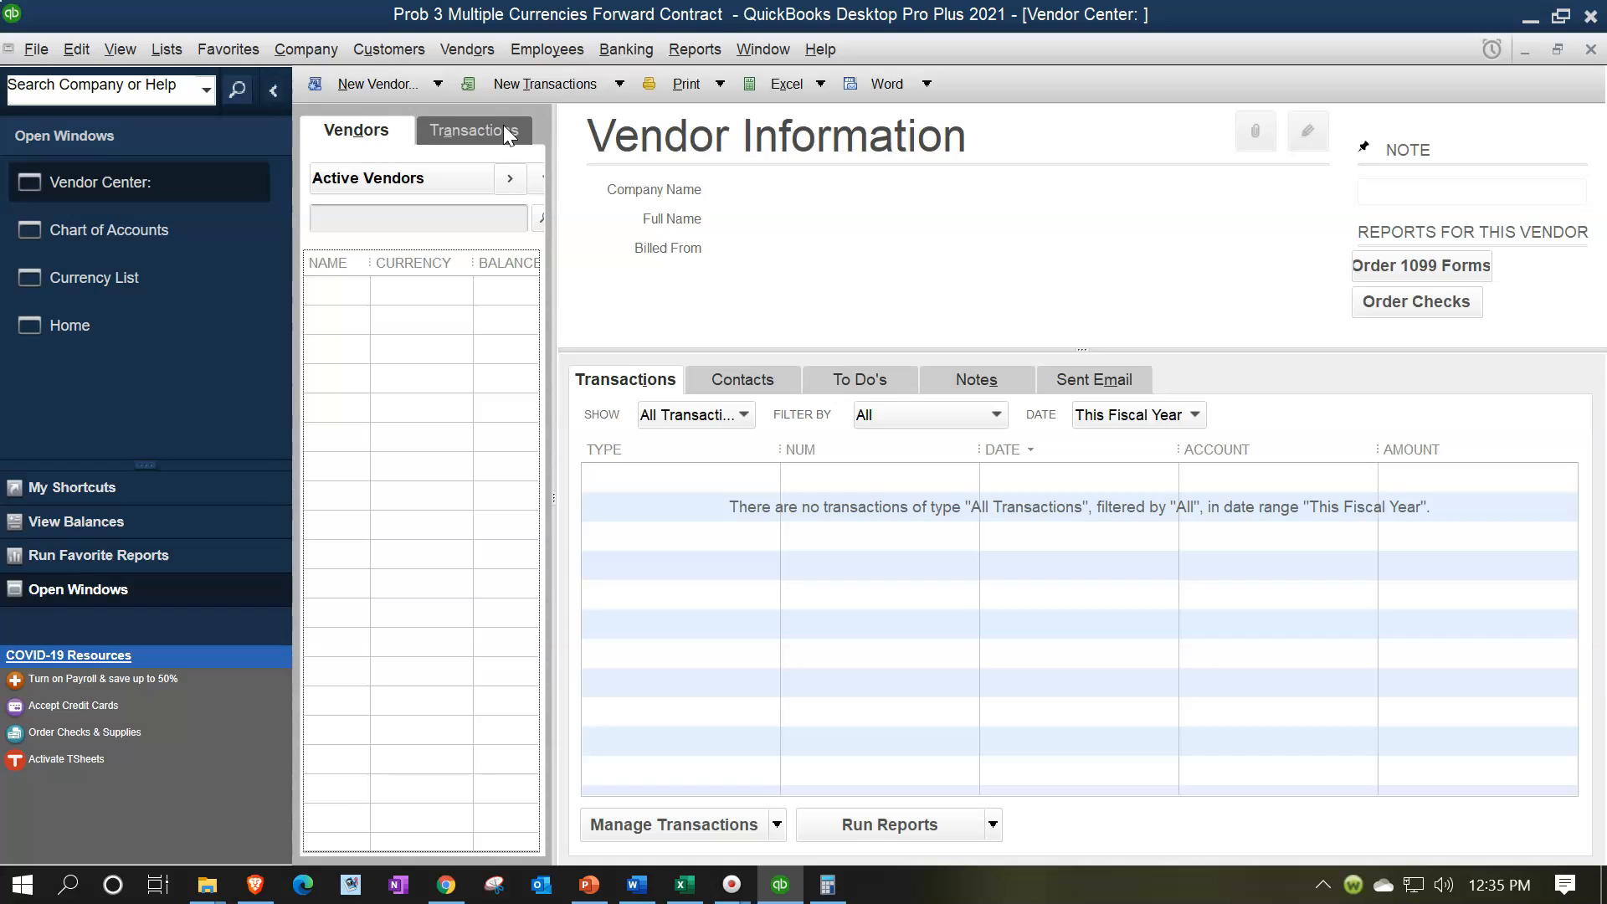
click(390, 50)
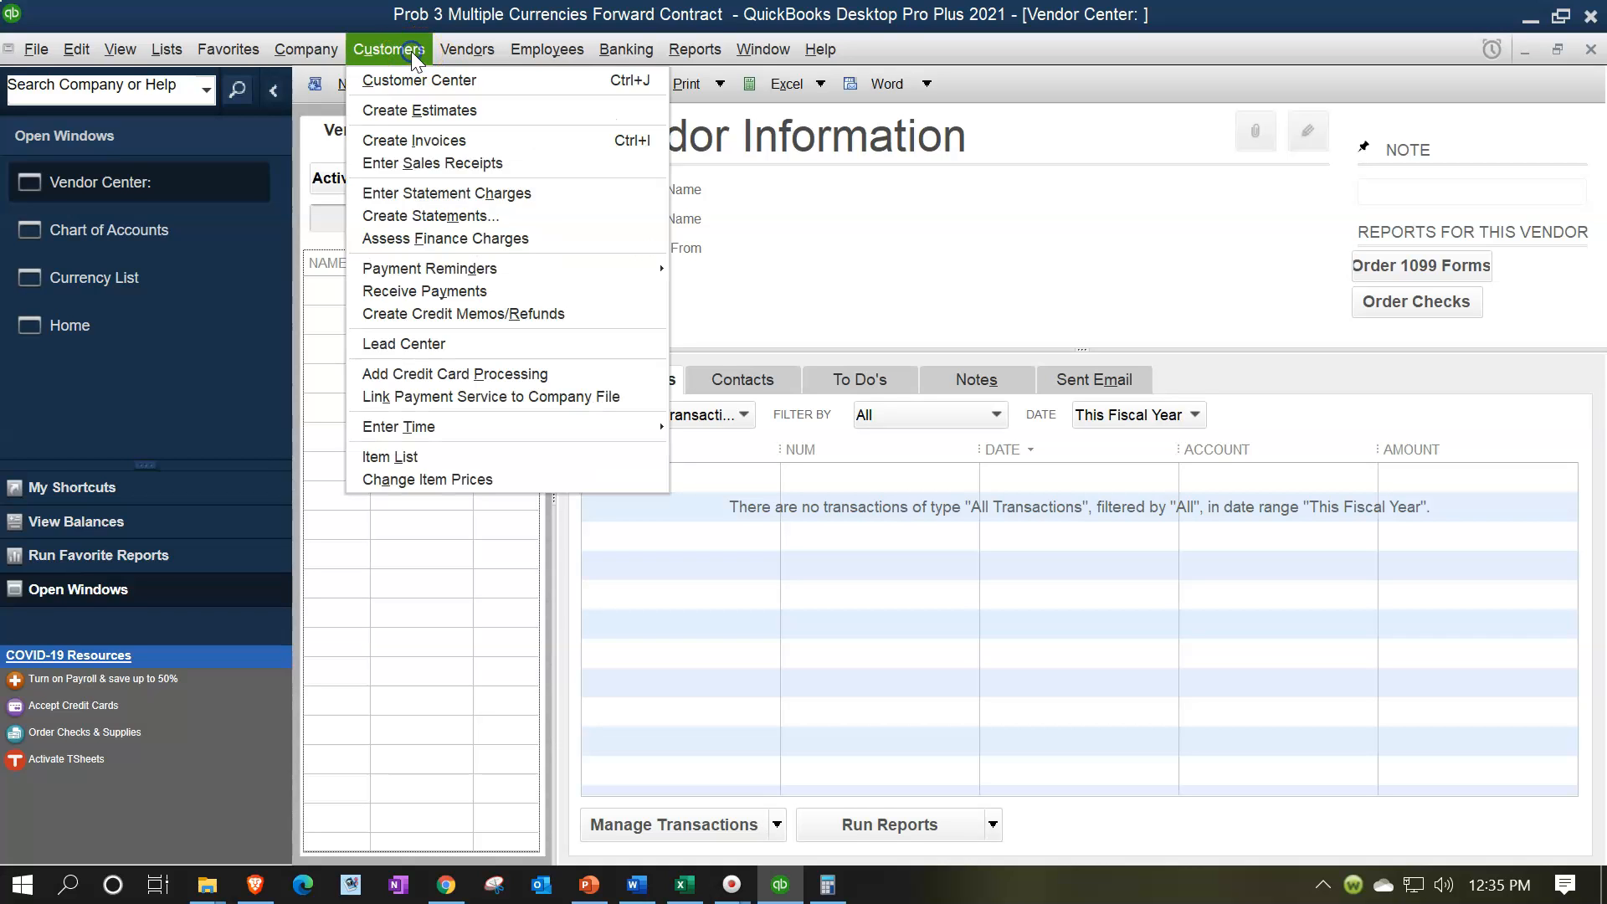
key(Escape)
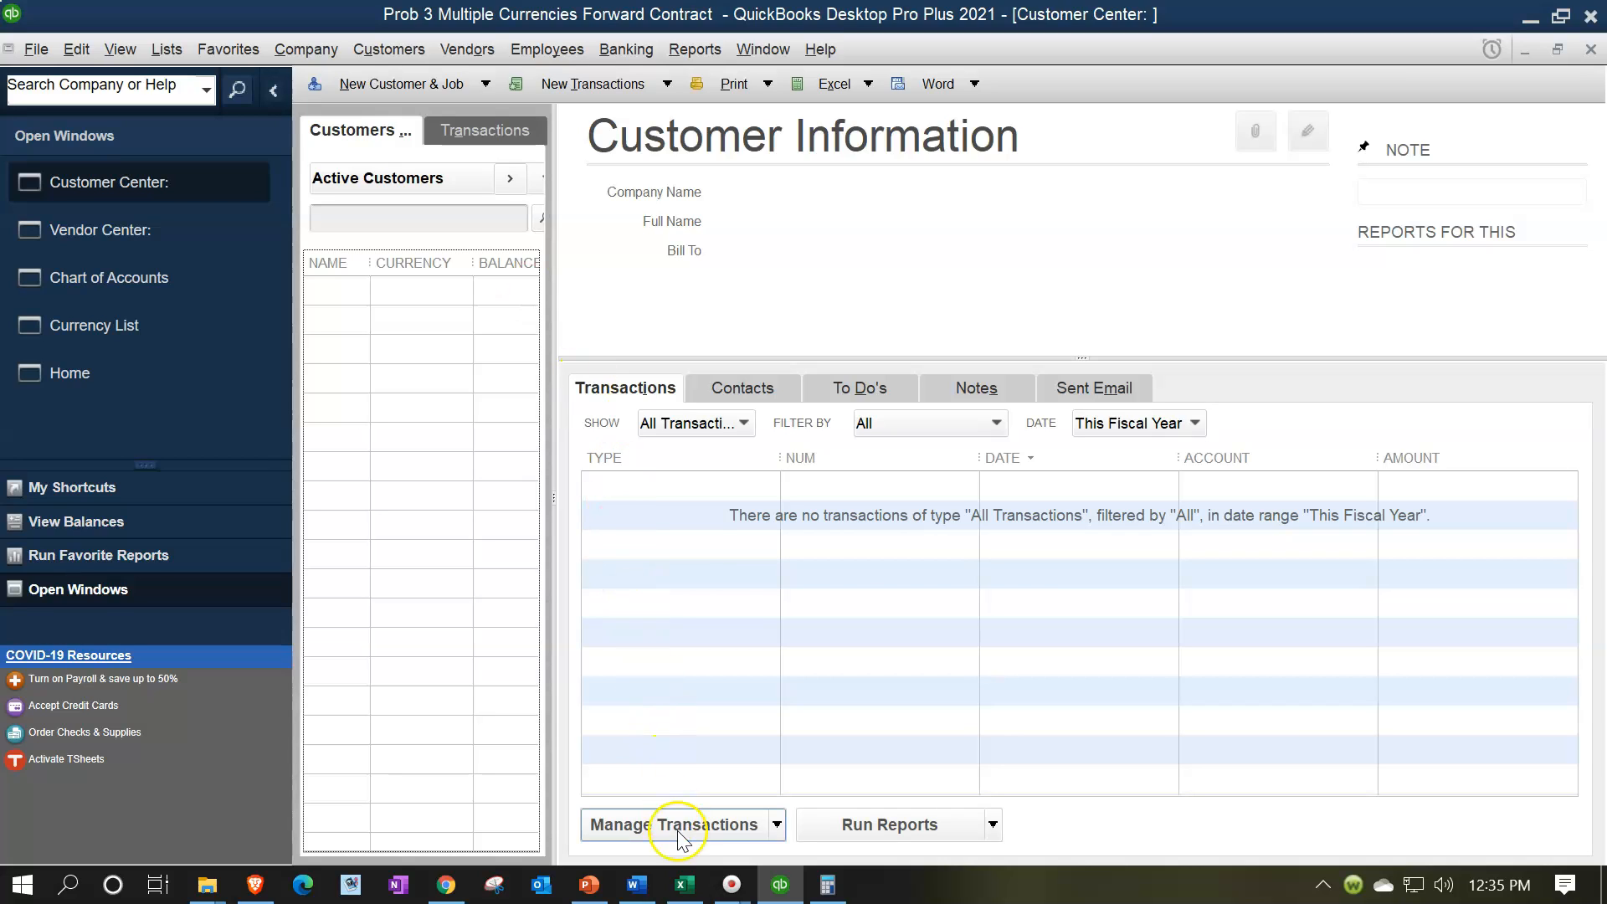
click(688, 887)
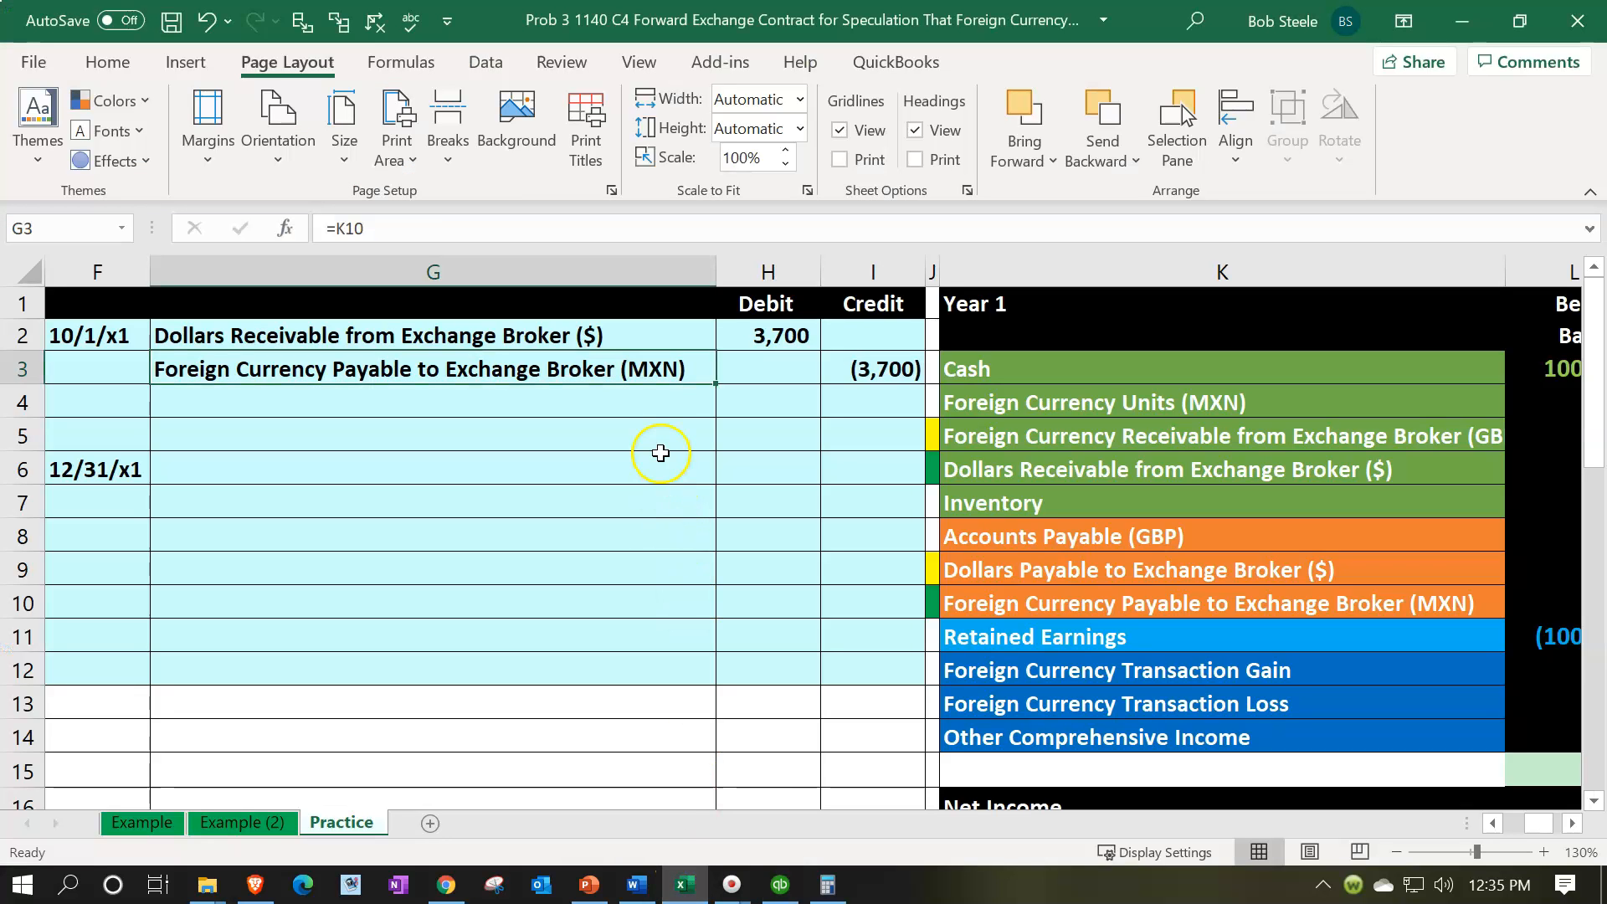